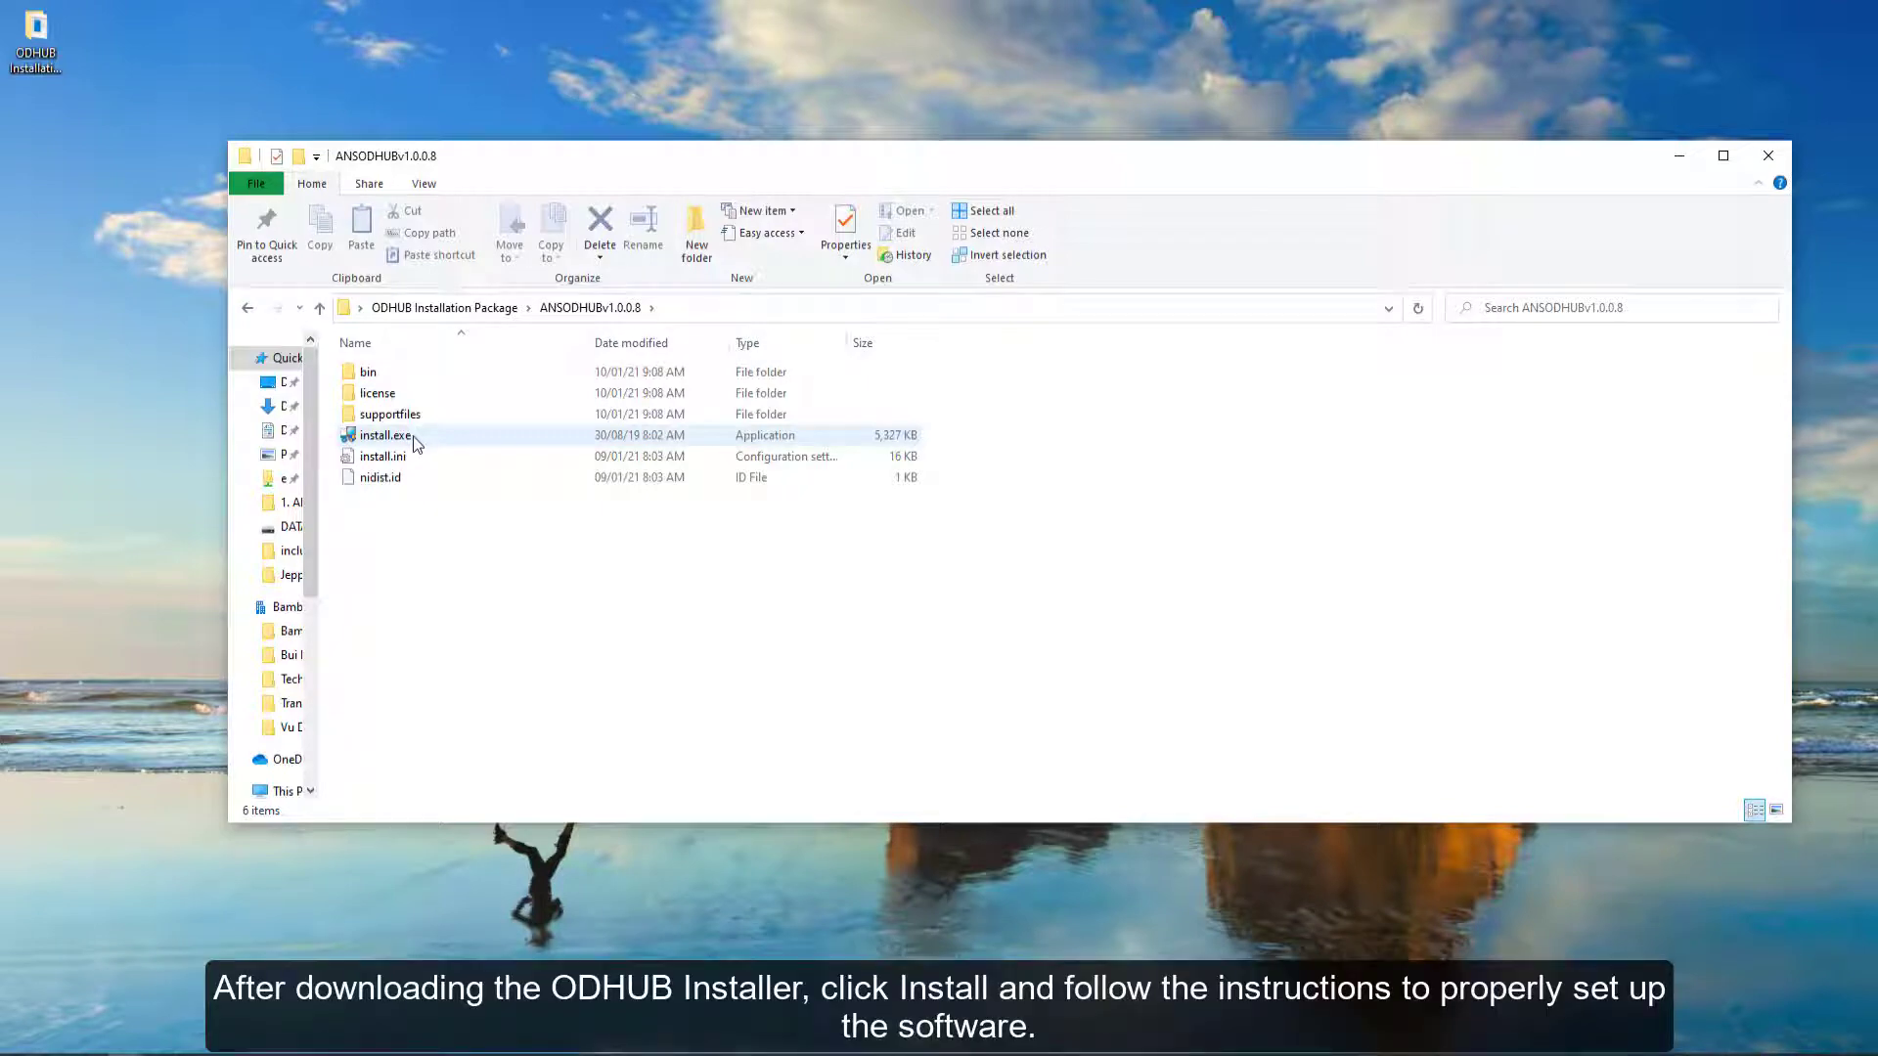
# - Run install.exe from the ANSODHUBv1.0.0.8 folder and install ANS Object Detection to the default directories
pyautogui.click(418, 445)
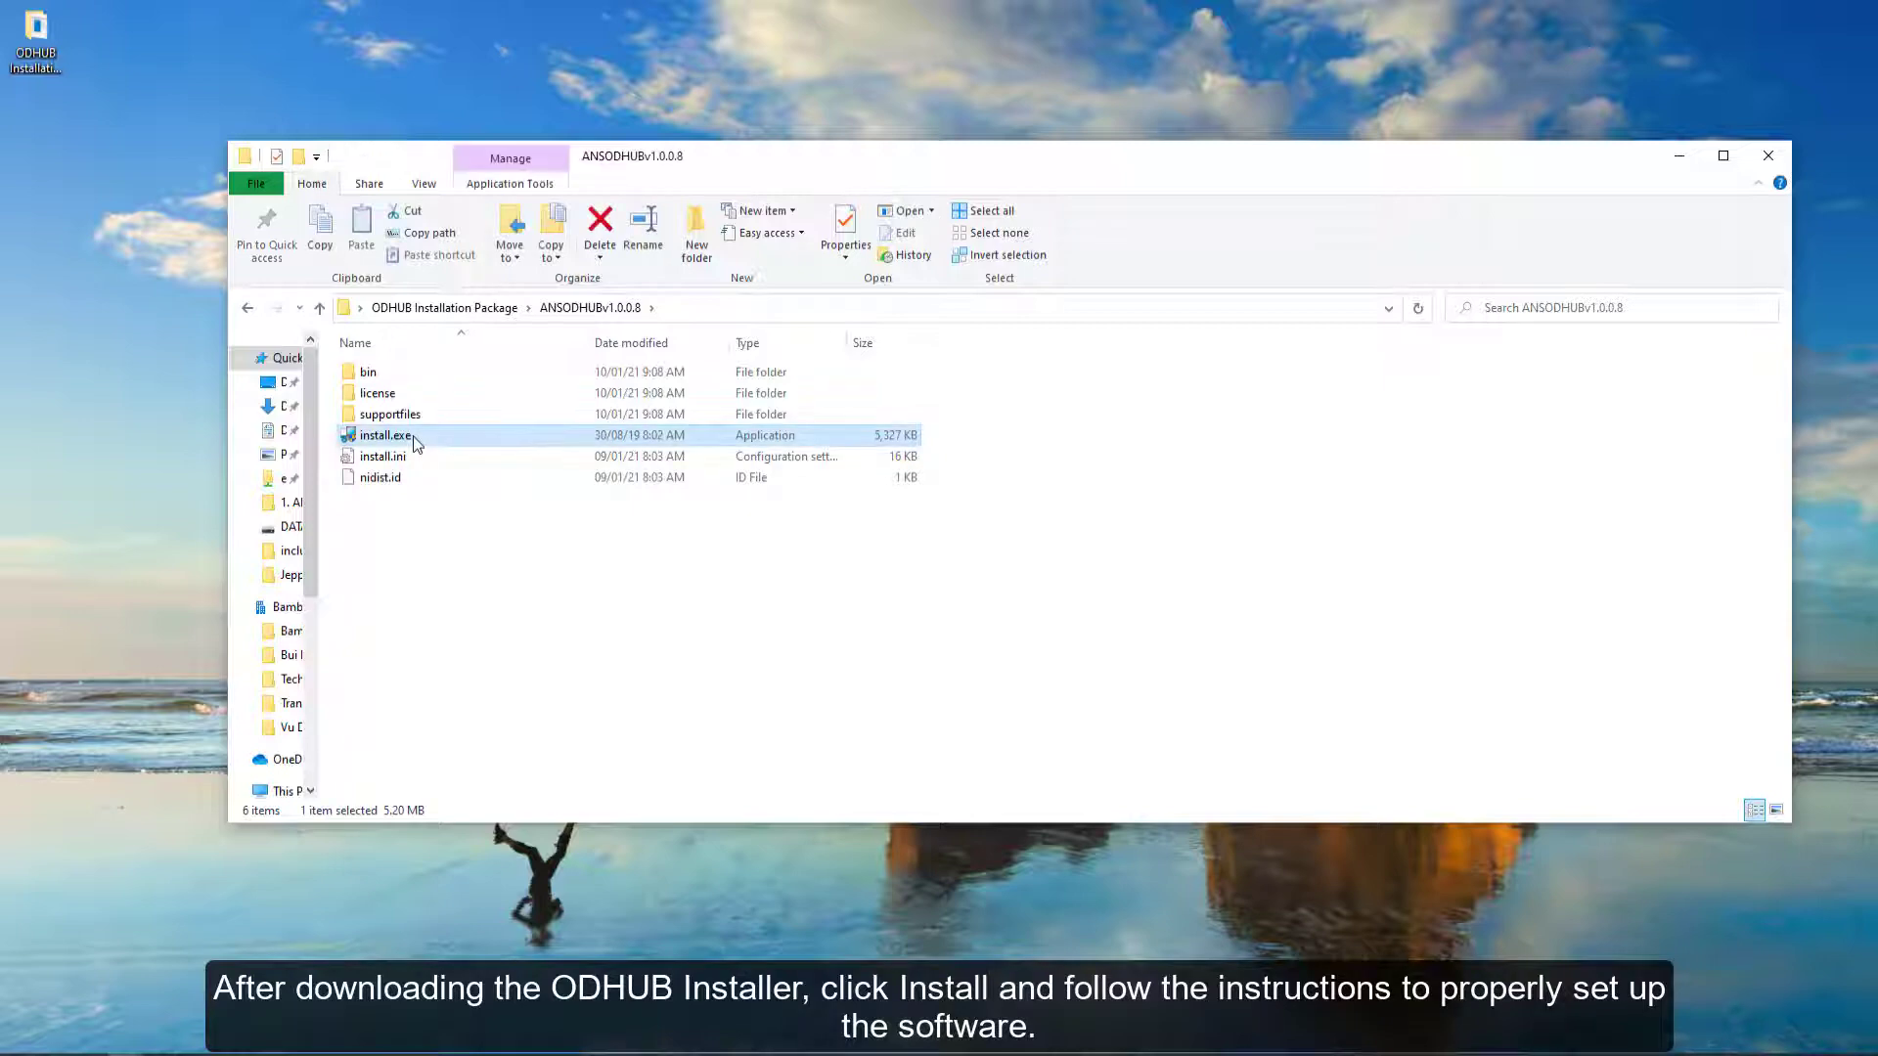
pyautogui.doubleClick(418, 442)
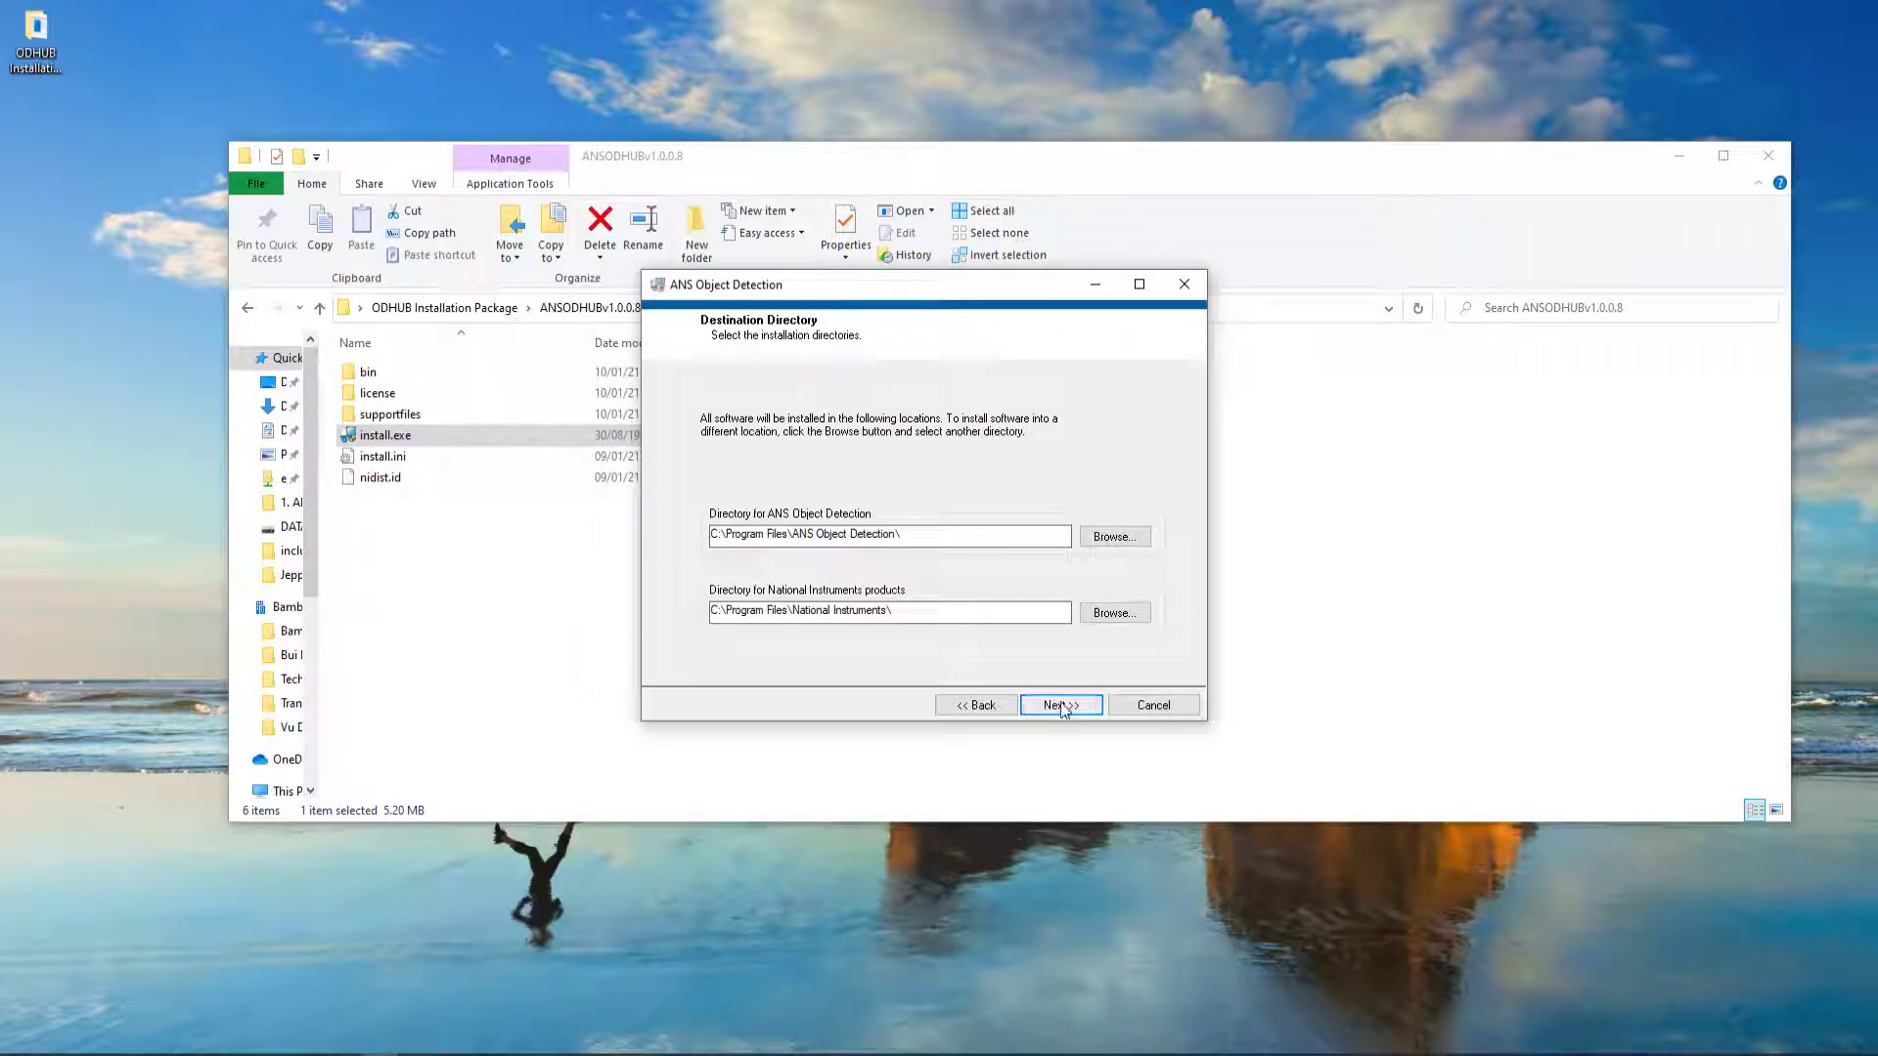
pyautogui.click(1061, 705)
pyautogui.click(1061, 705)
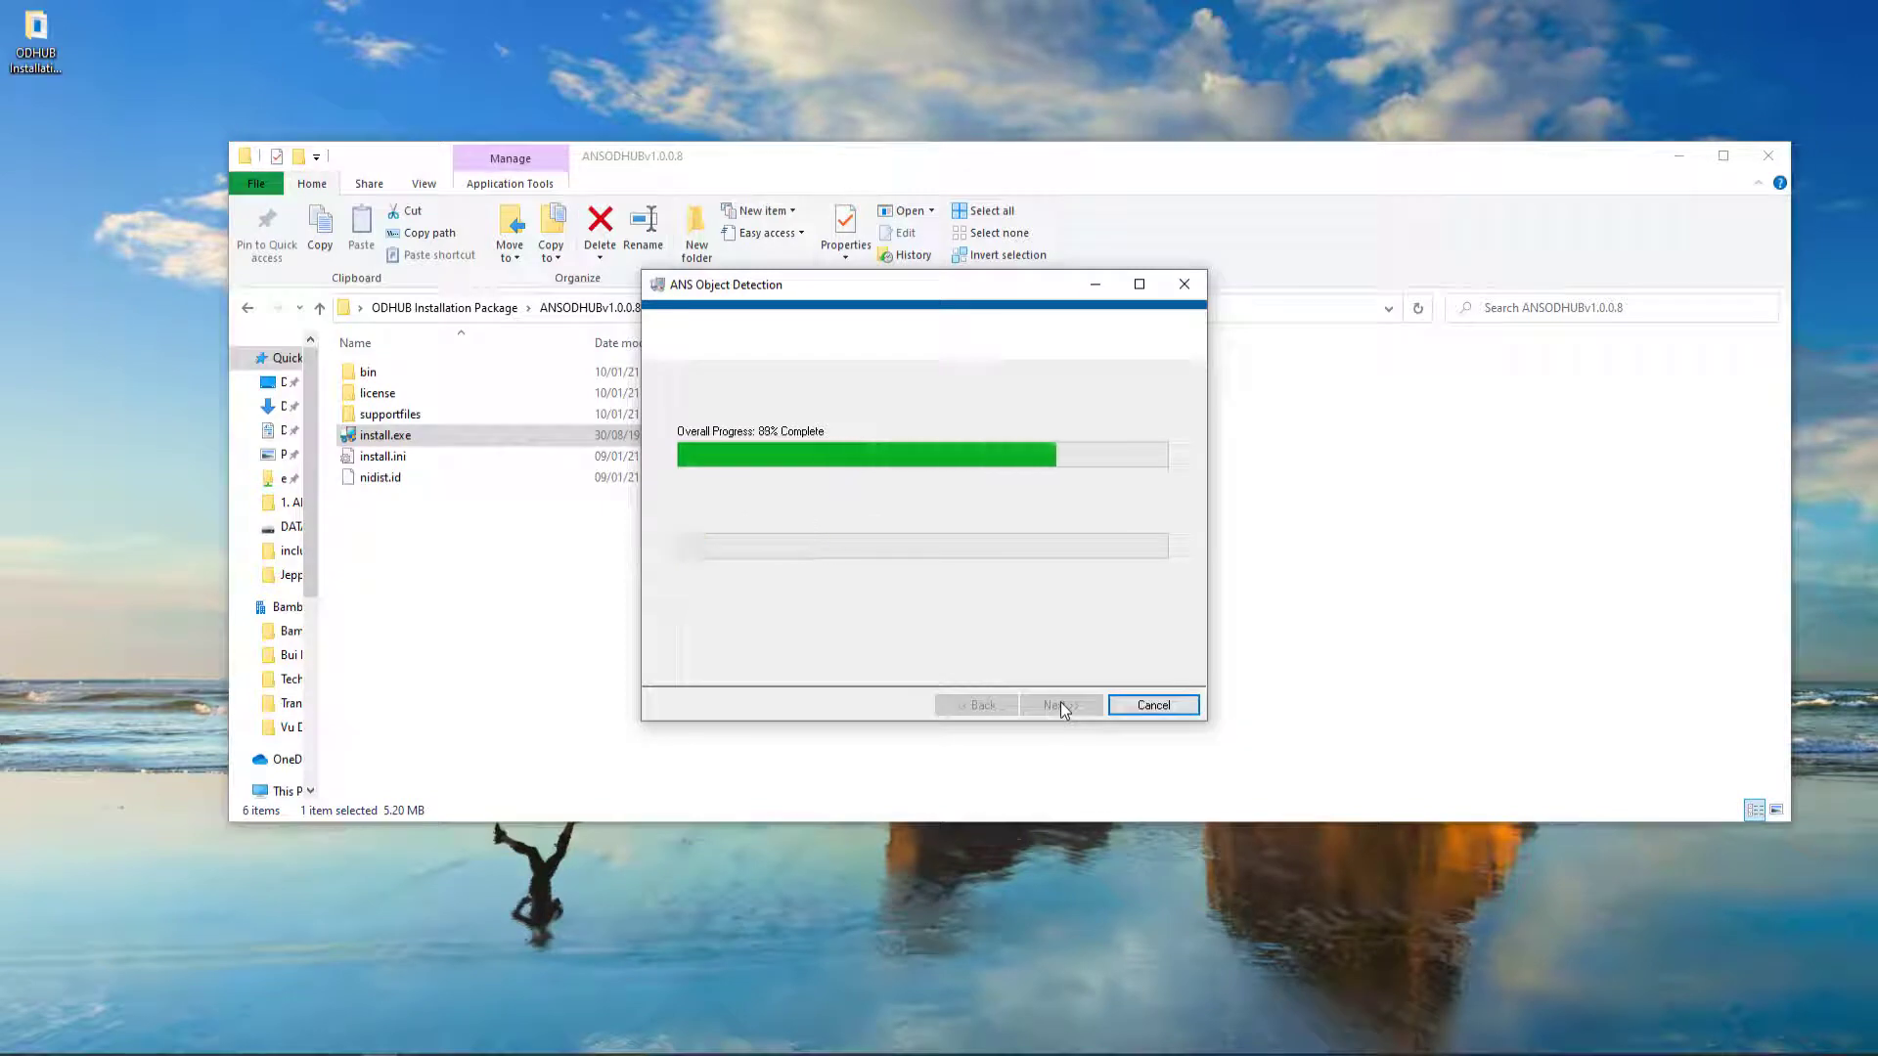
pyautogui.click(1062, 705)
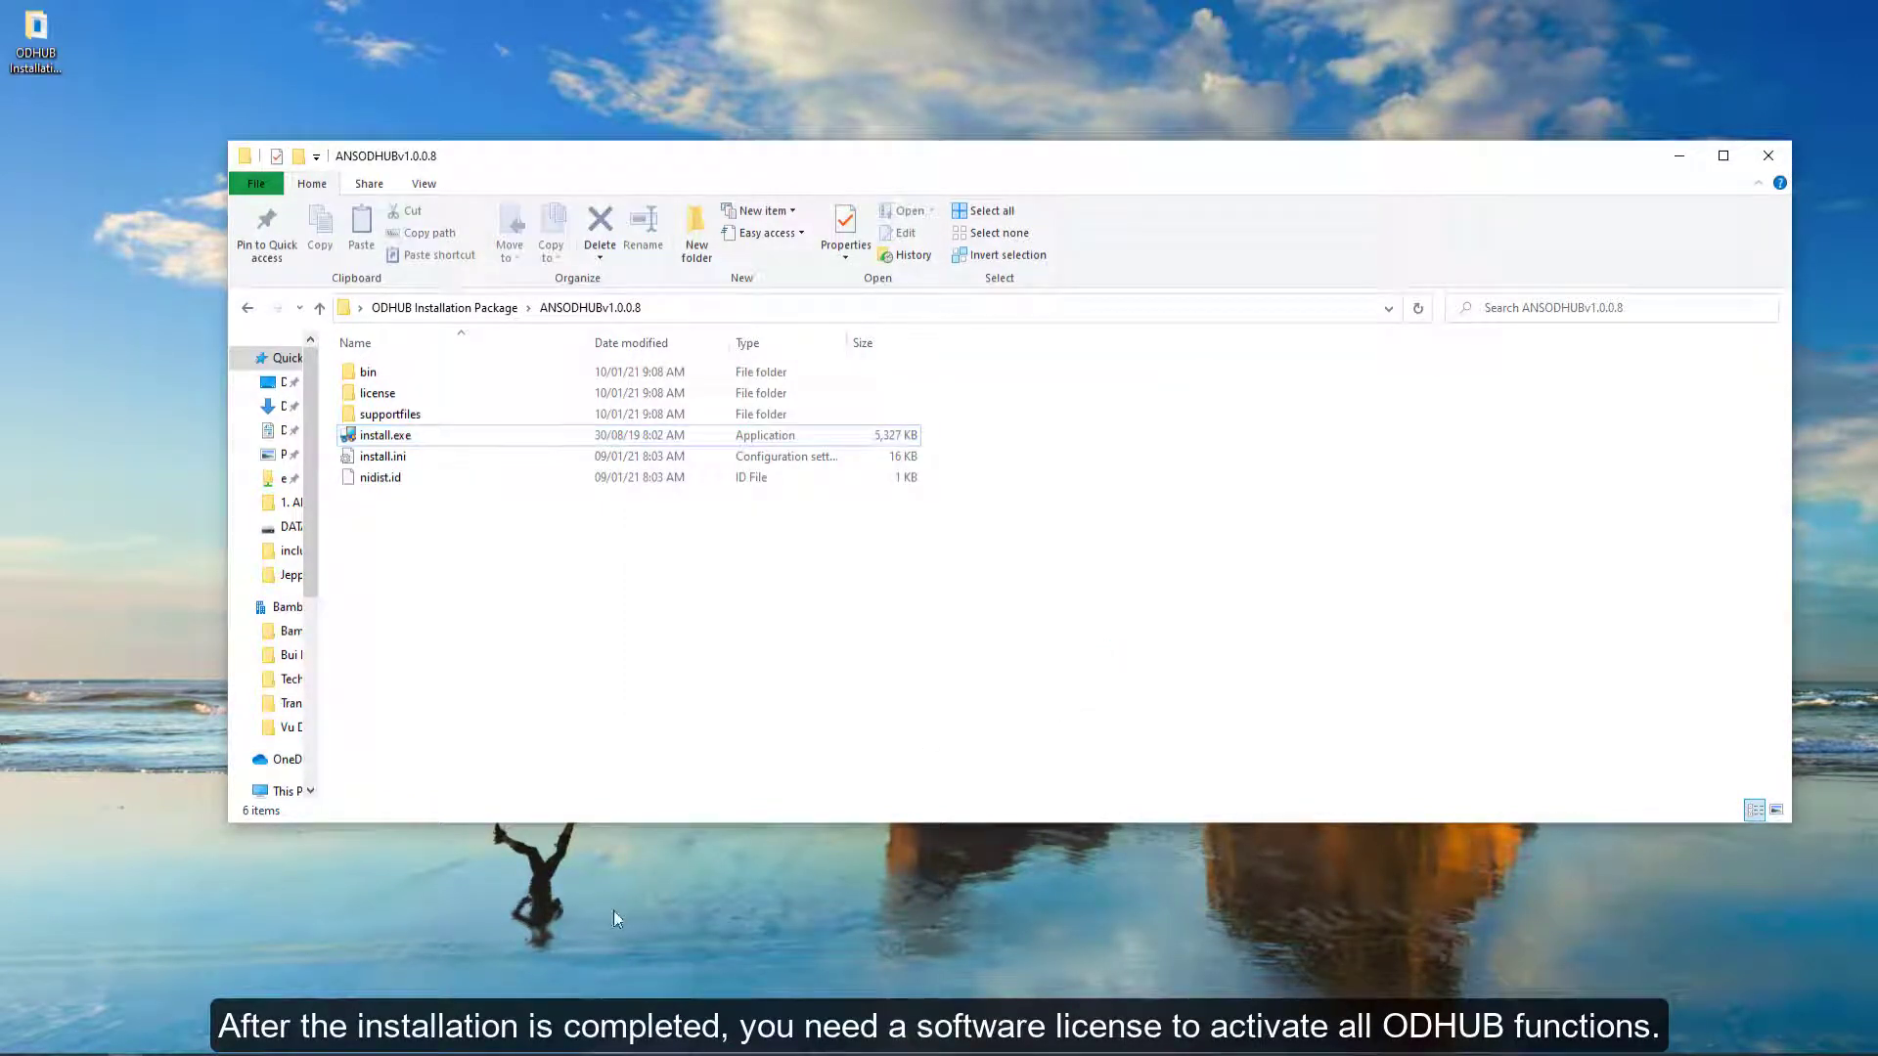
# - Open Google Chrome and go to anscenter.com
pyautogui.rightClick(235, 1052)
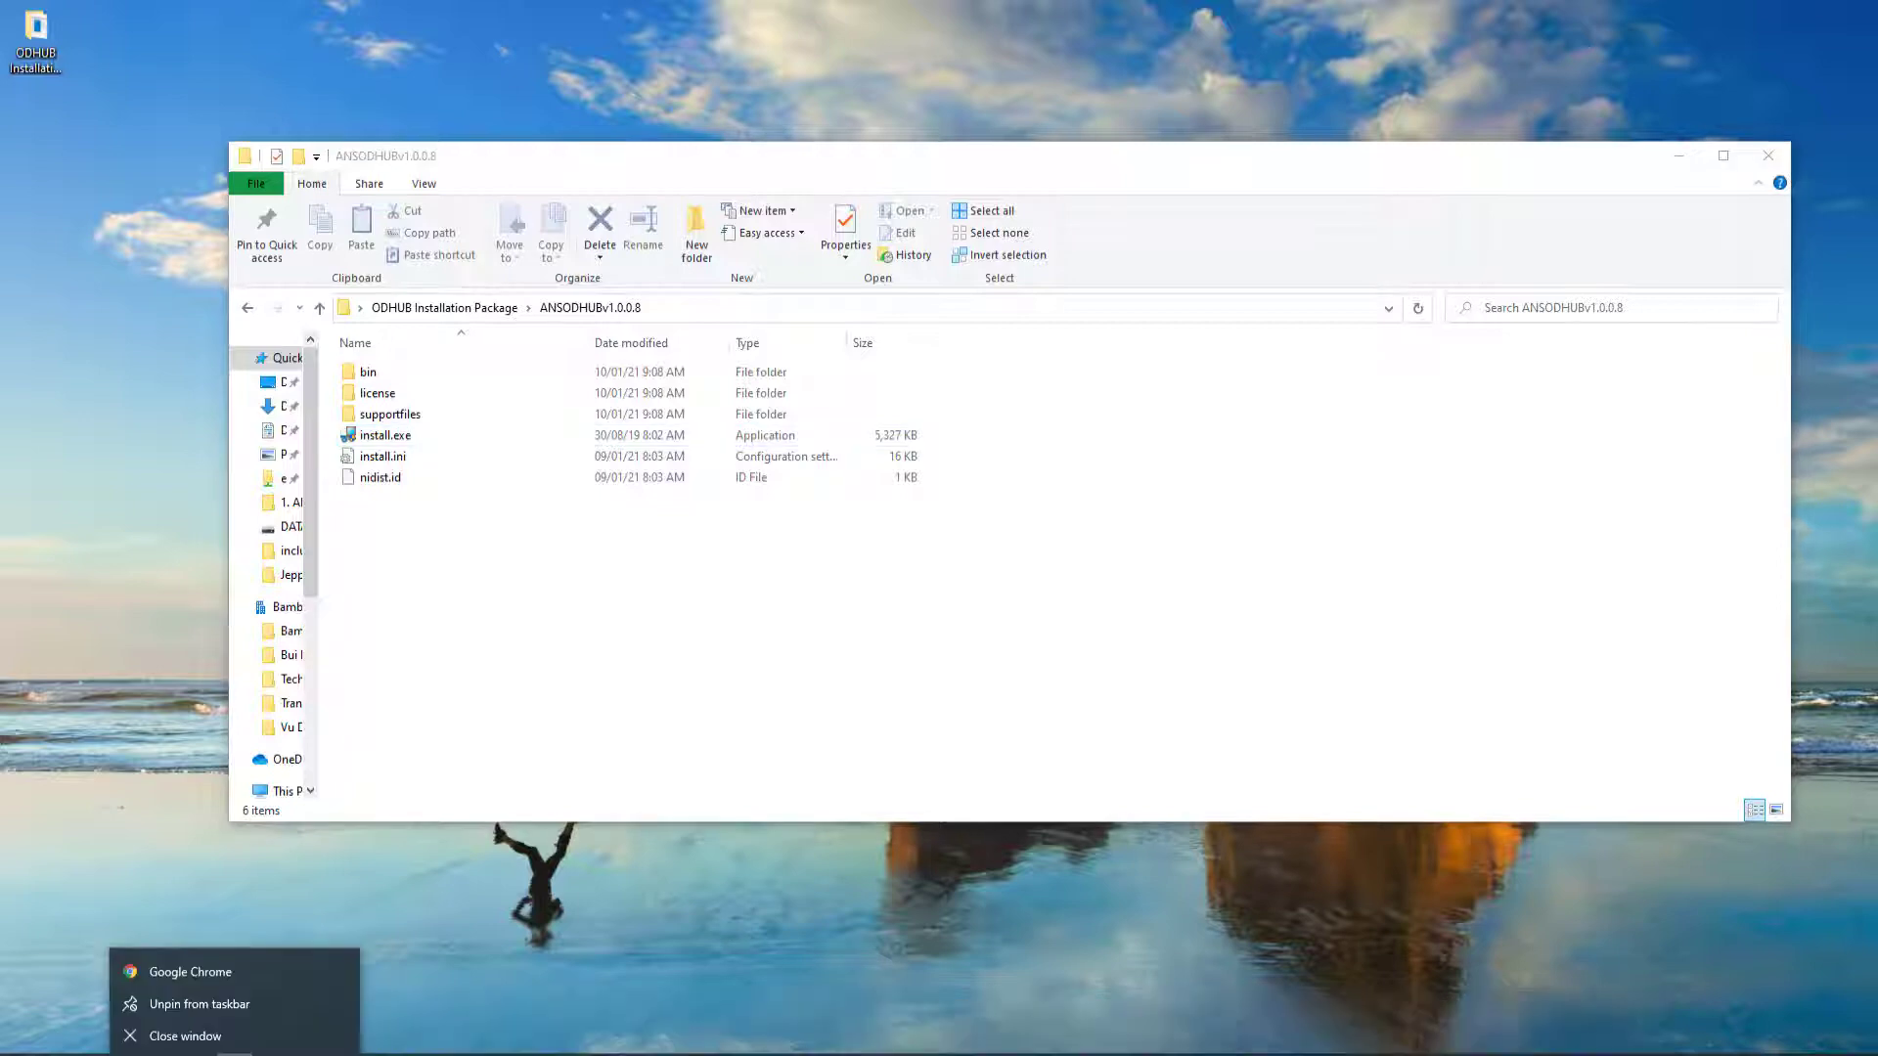
pyautogui.click(222, 973)
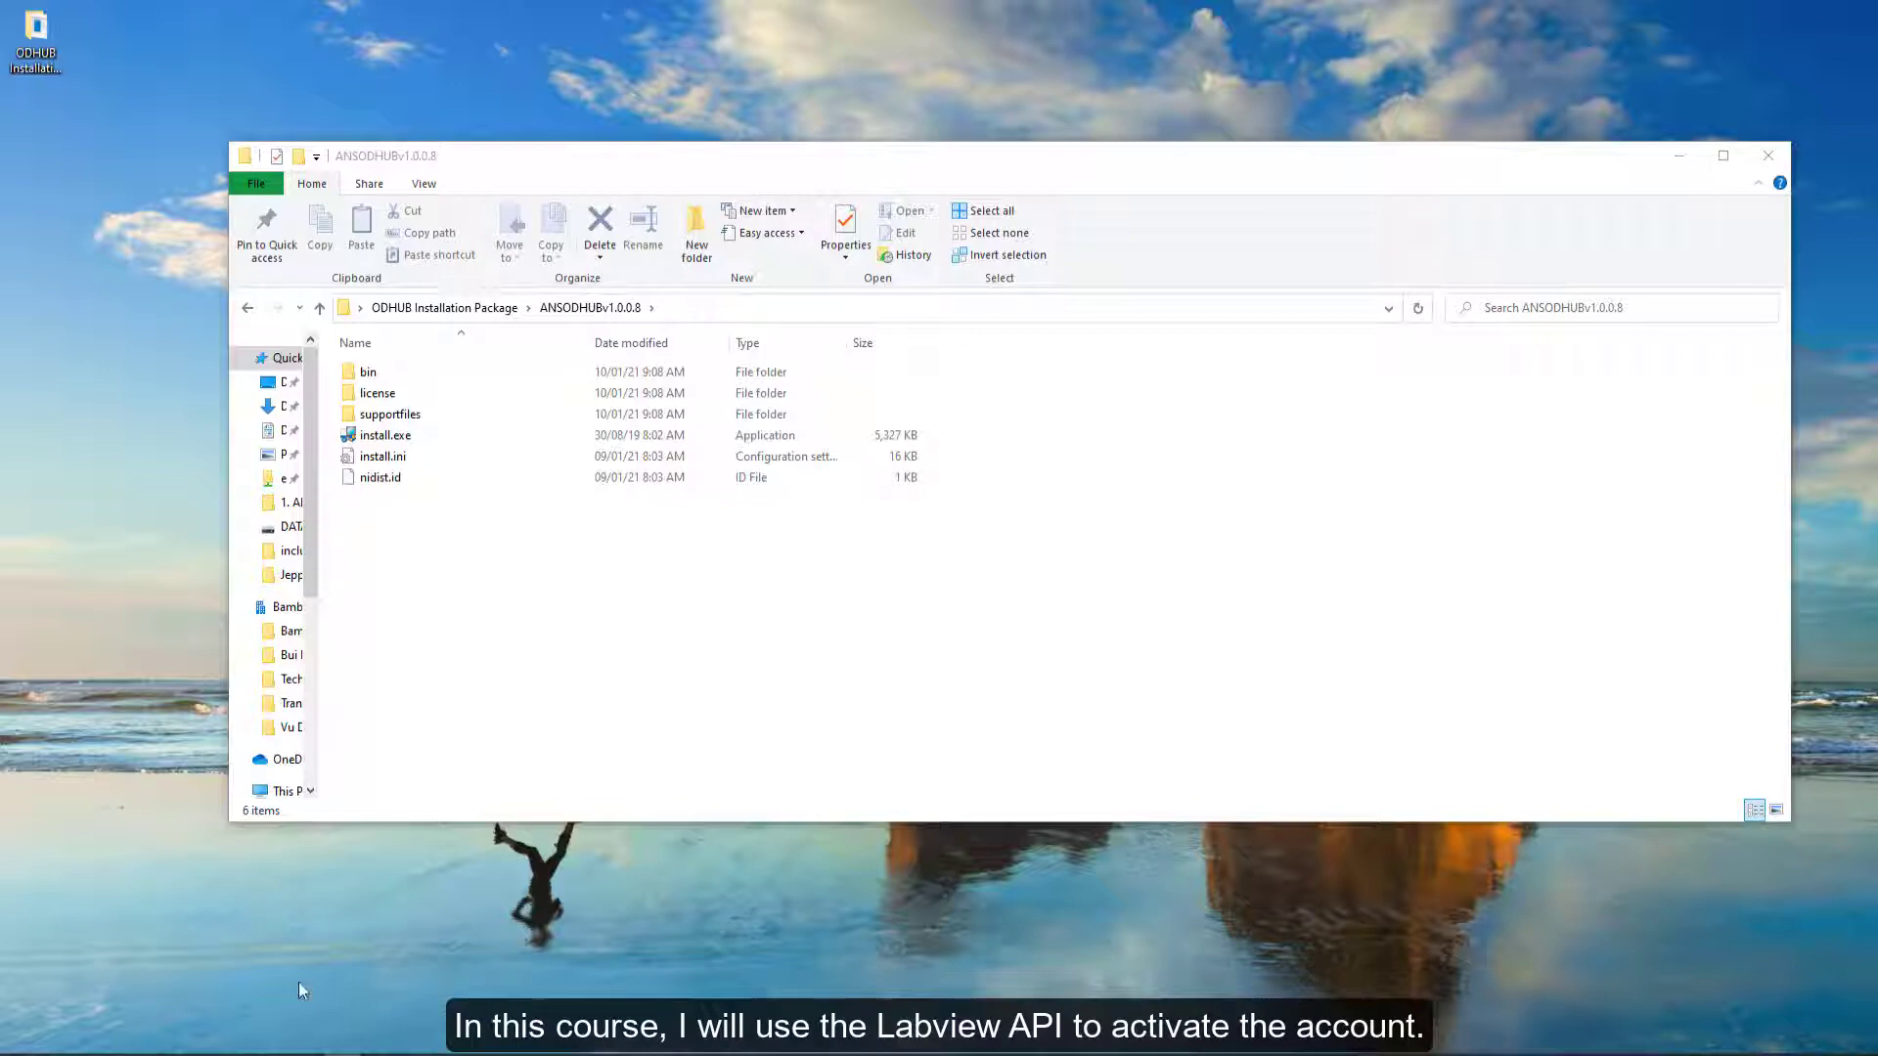
pyautogui.click(362, 964)
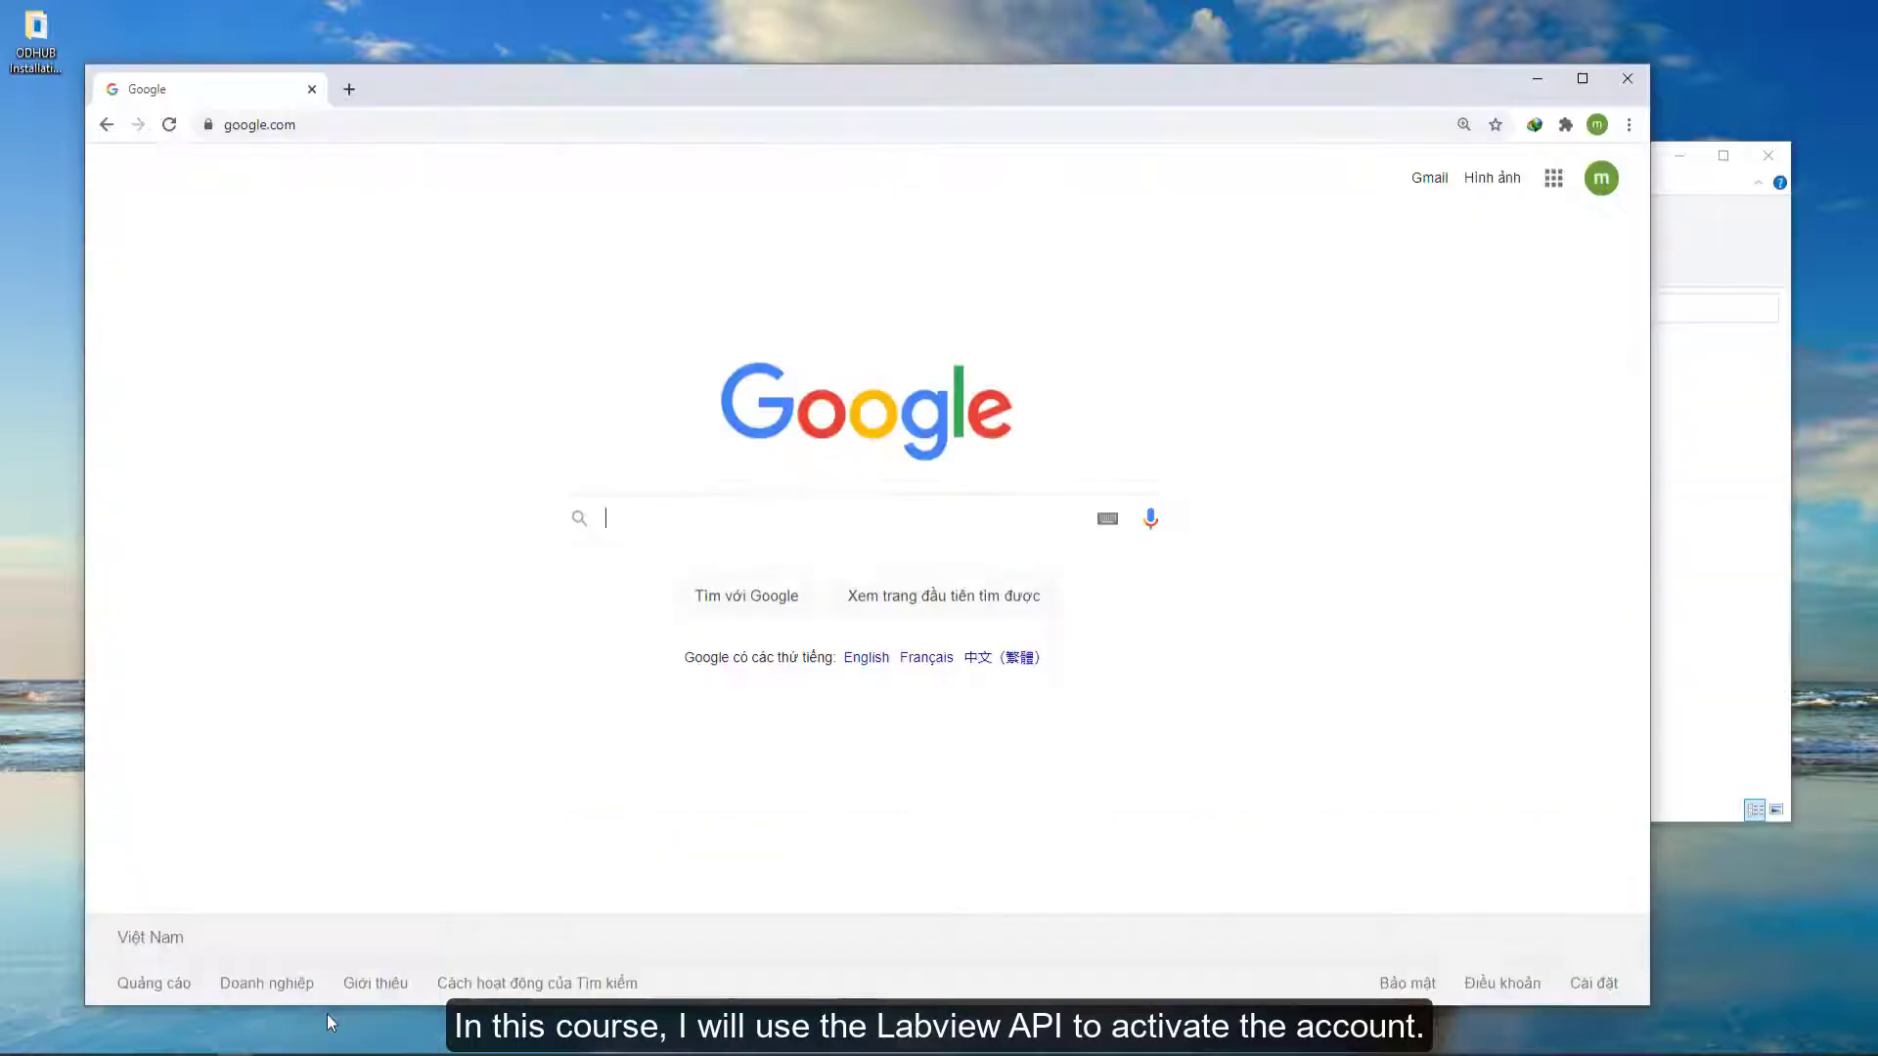
pyautogui.click(454, 124)
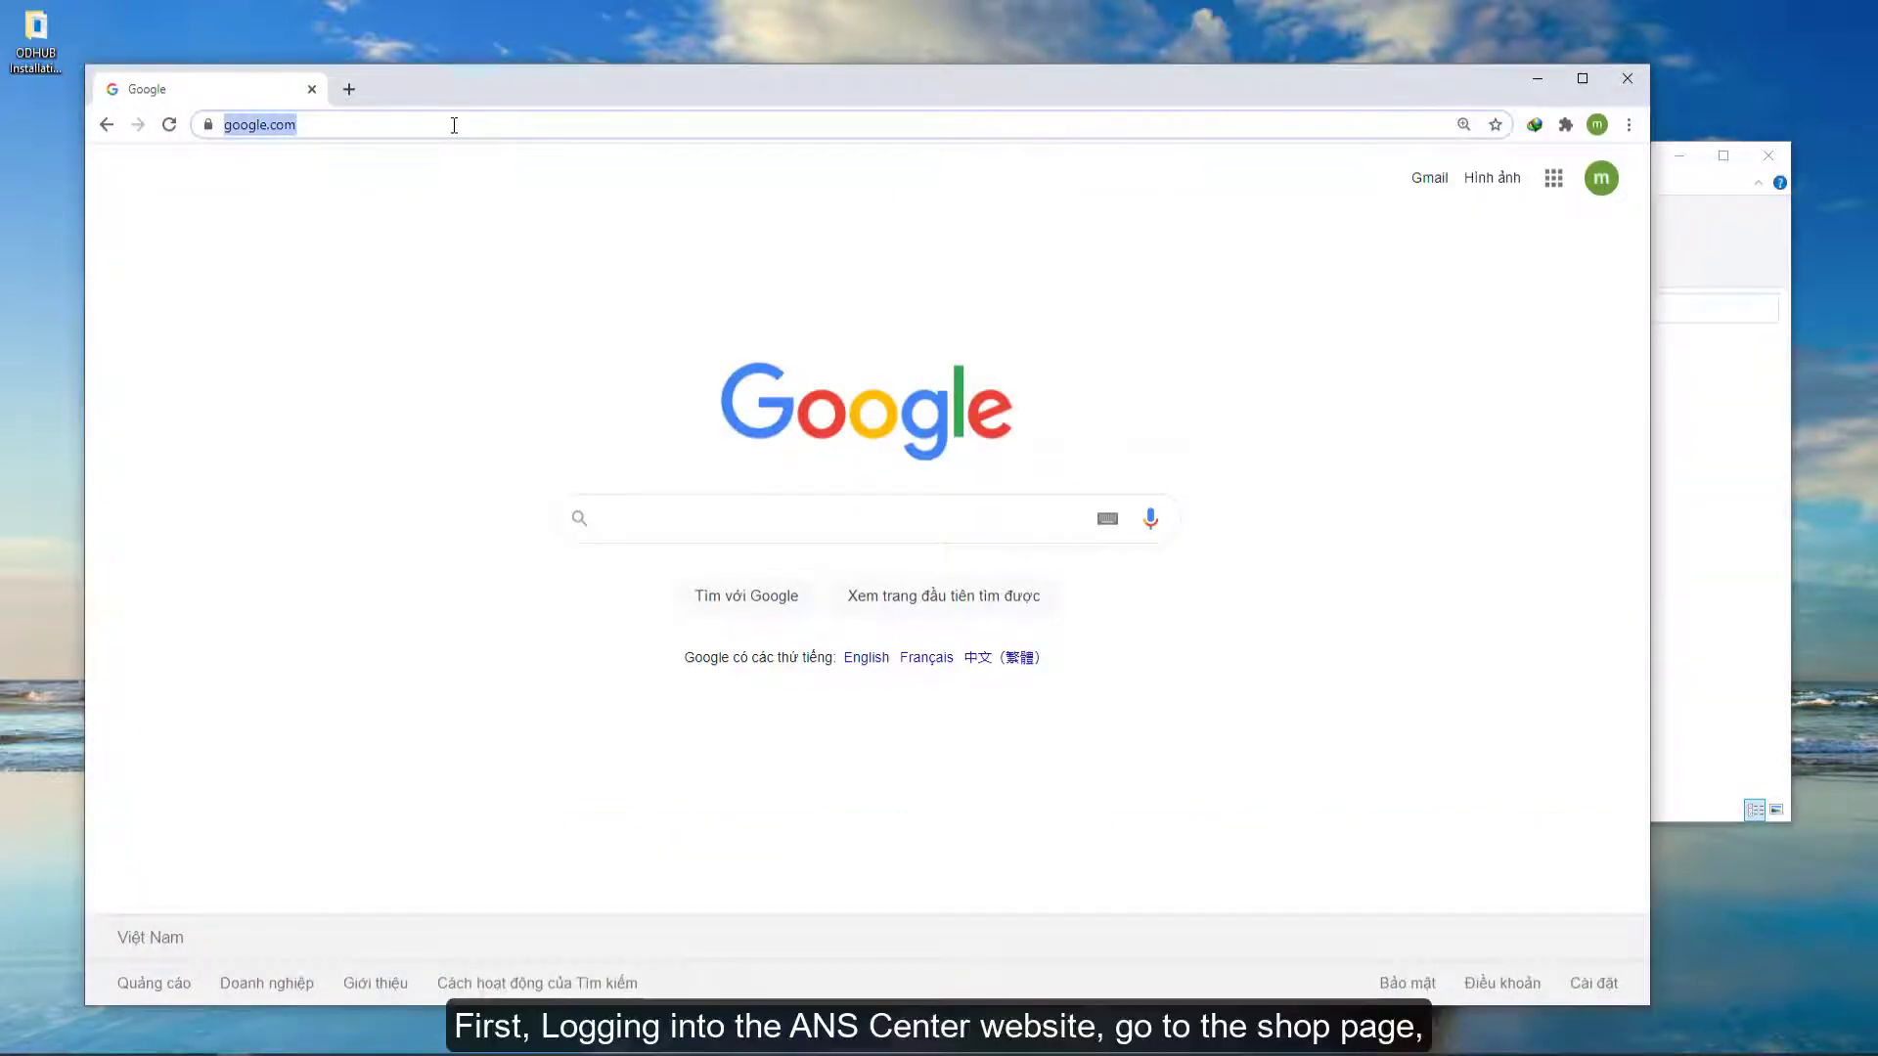
pyautogui.write('anscenter.com')
pyautogui.press('Return')
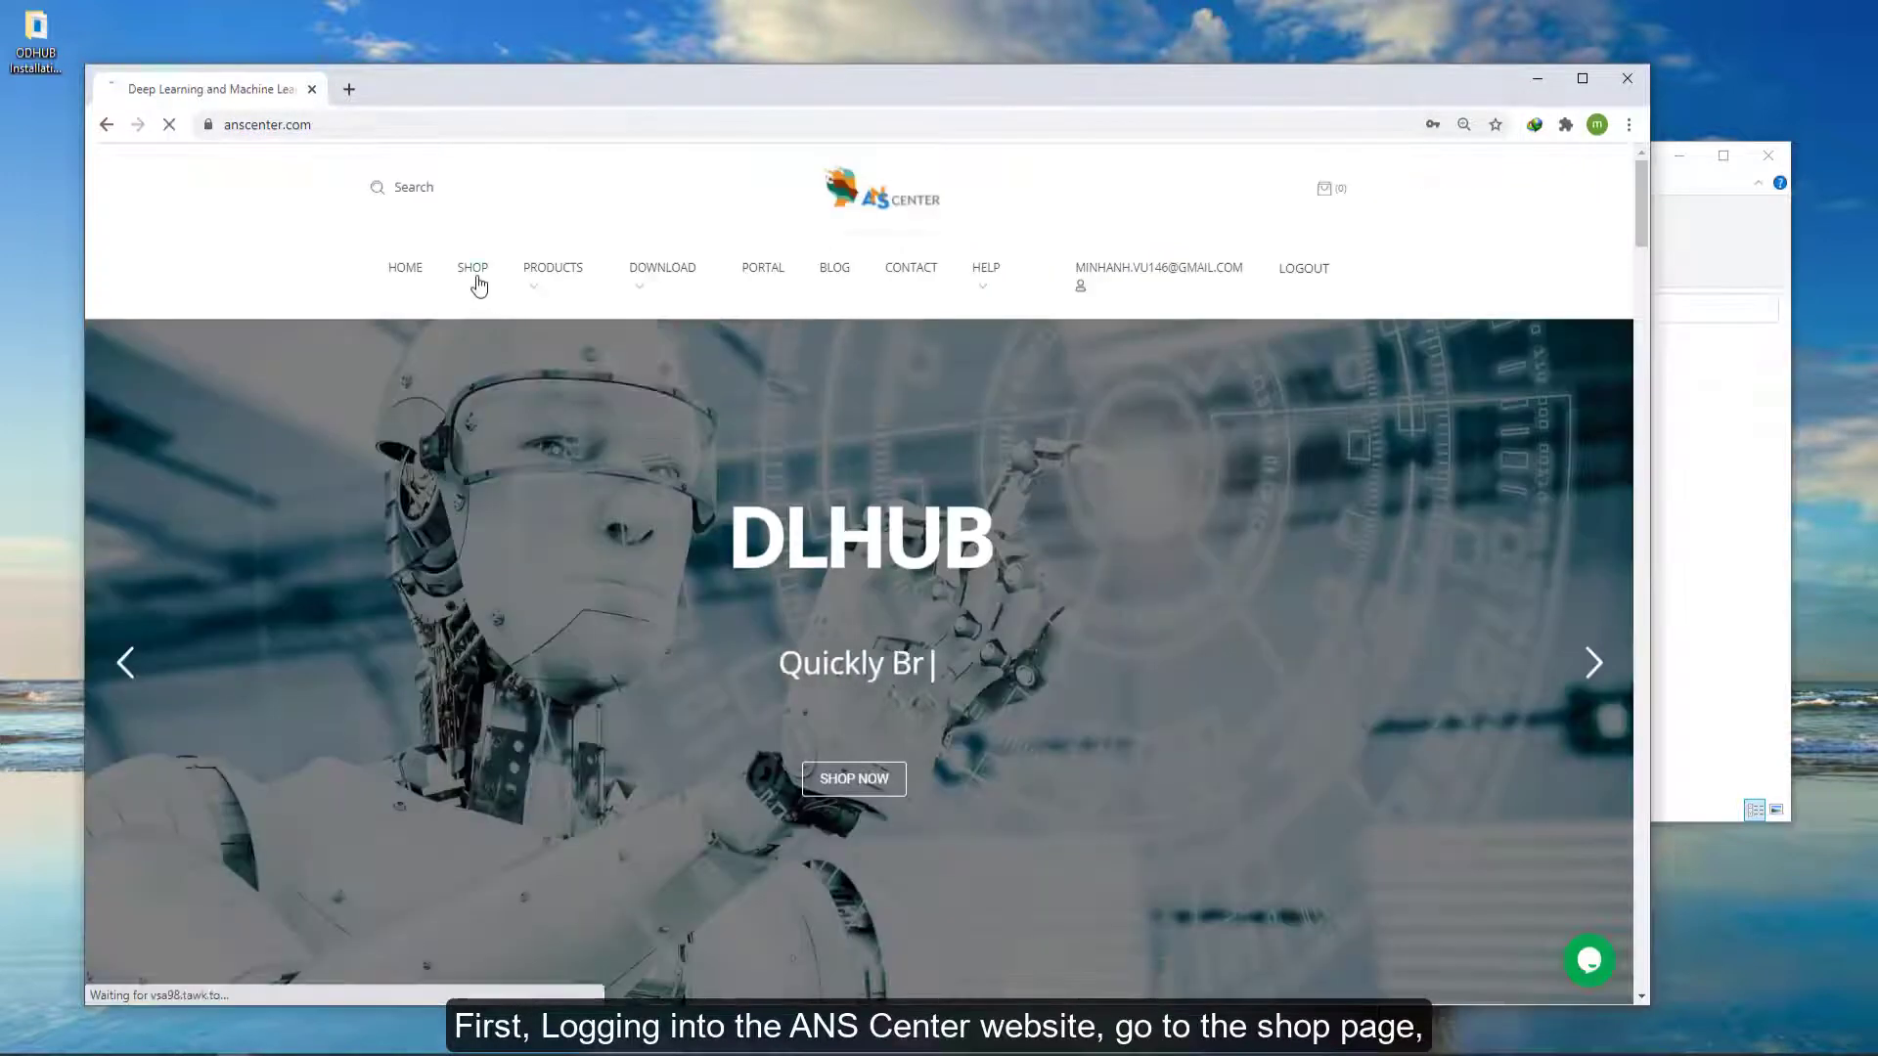
# - Open the shop, add ANSOD-LV to the cart, and return to the home page
pyautogui.click(477, 279)
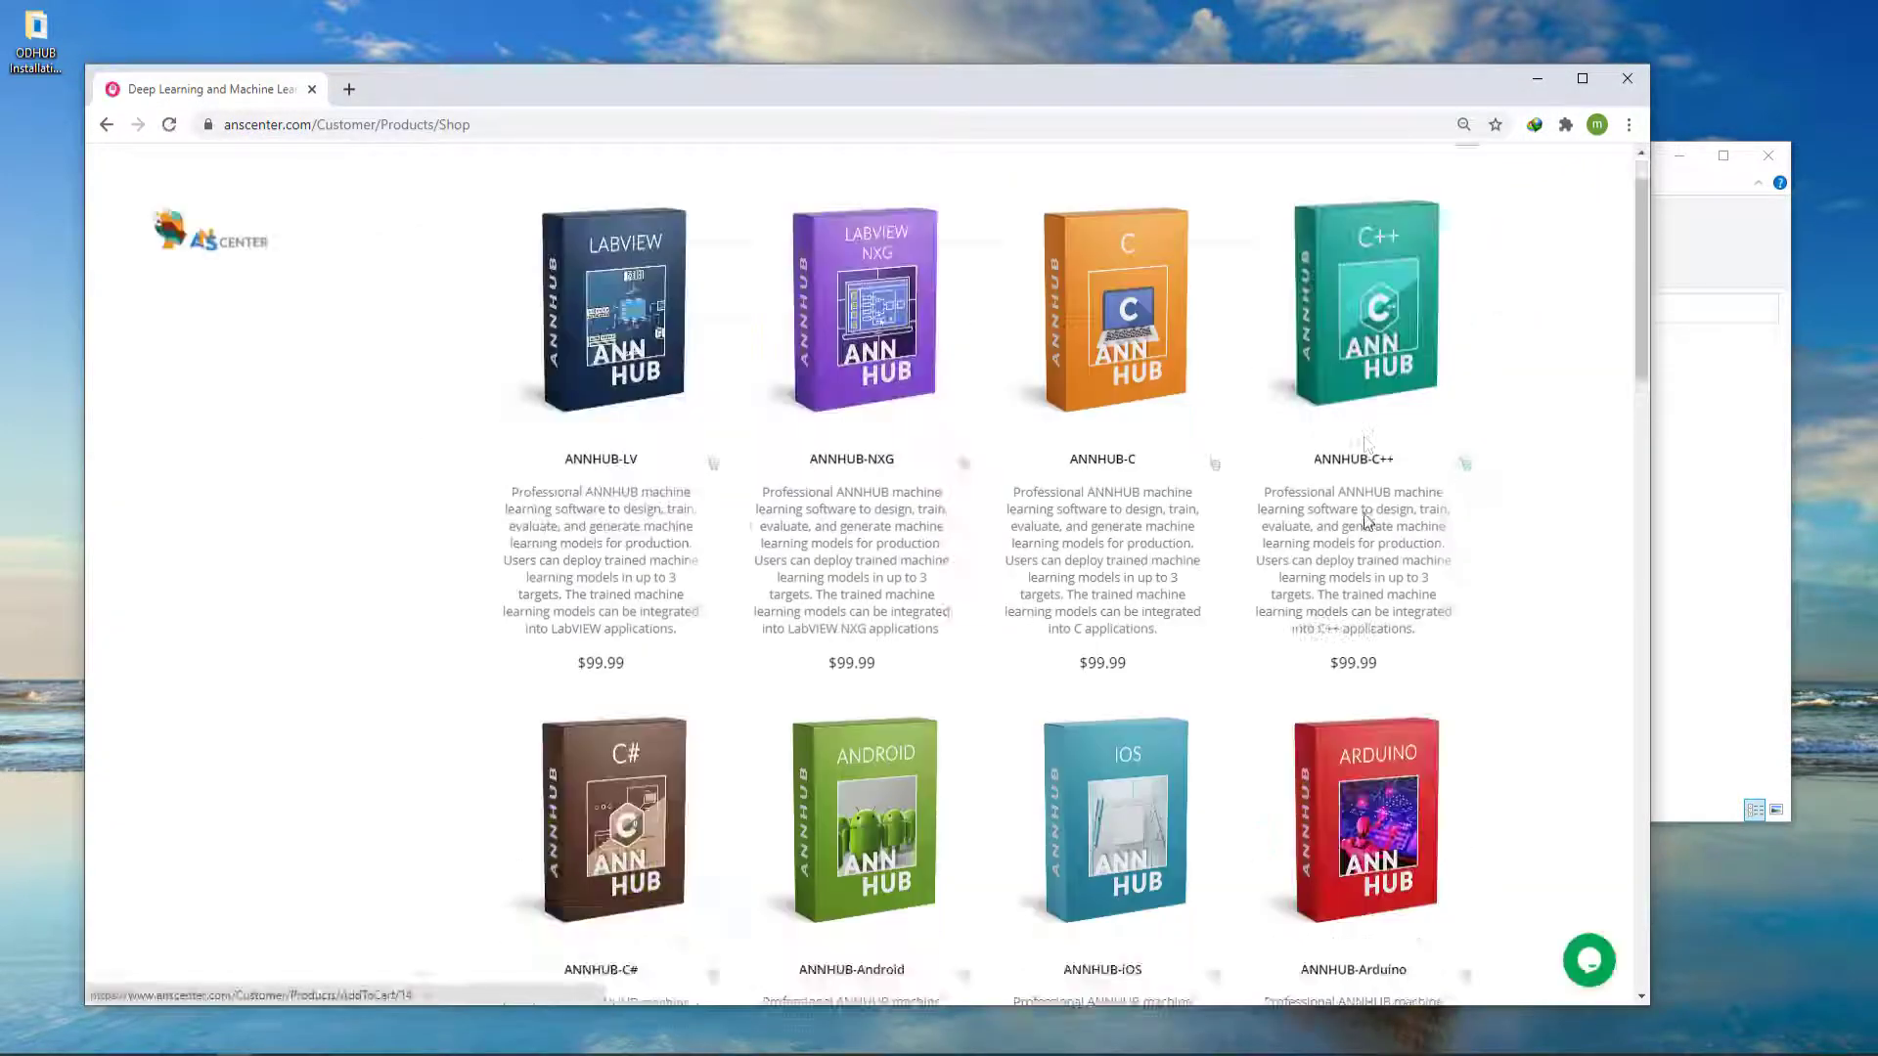
pyautogui.scroll(-12, 1367, 521)
pyautogui.scroll(-6, 1368, 521)
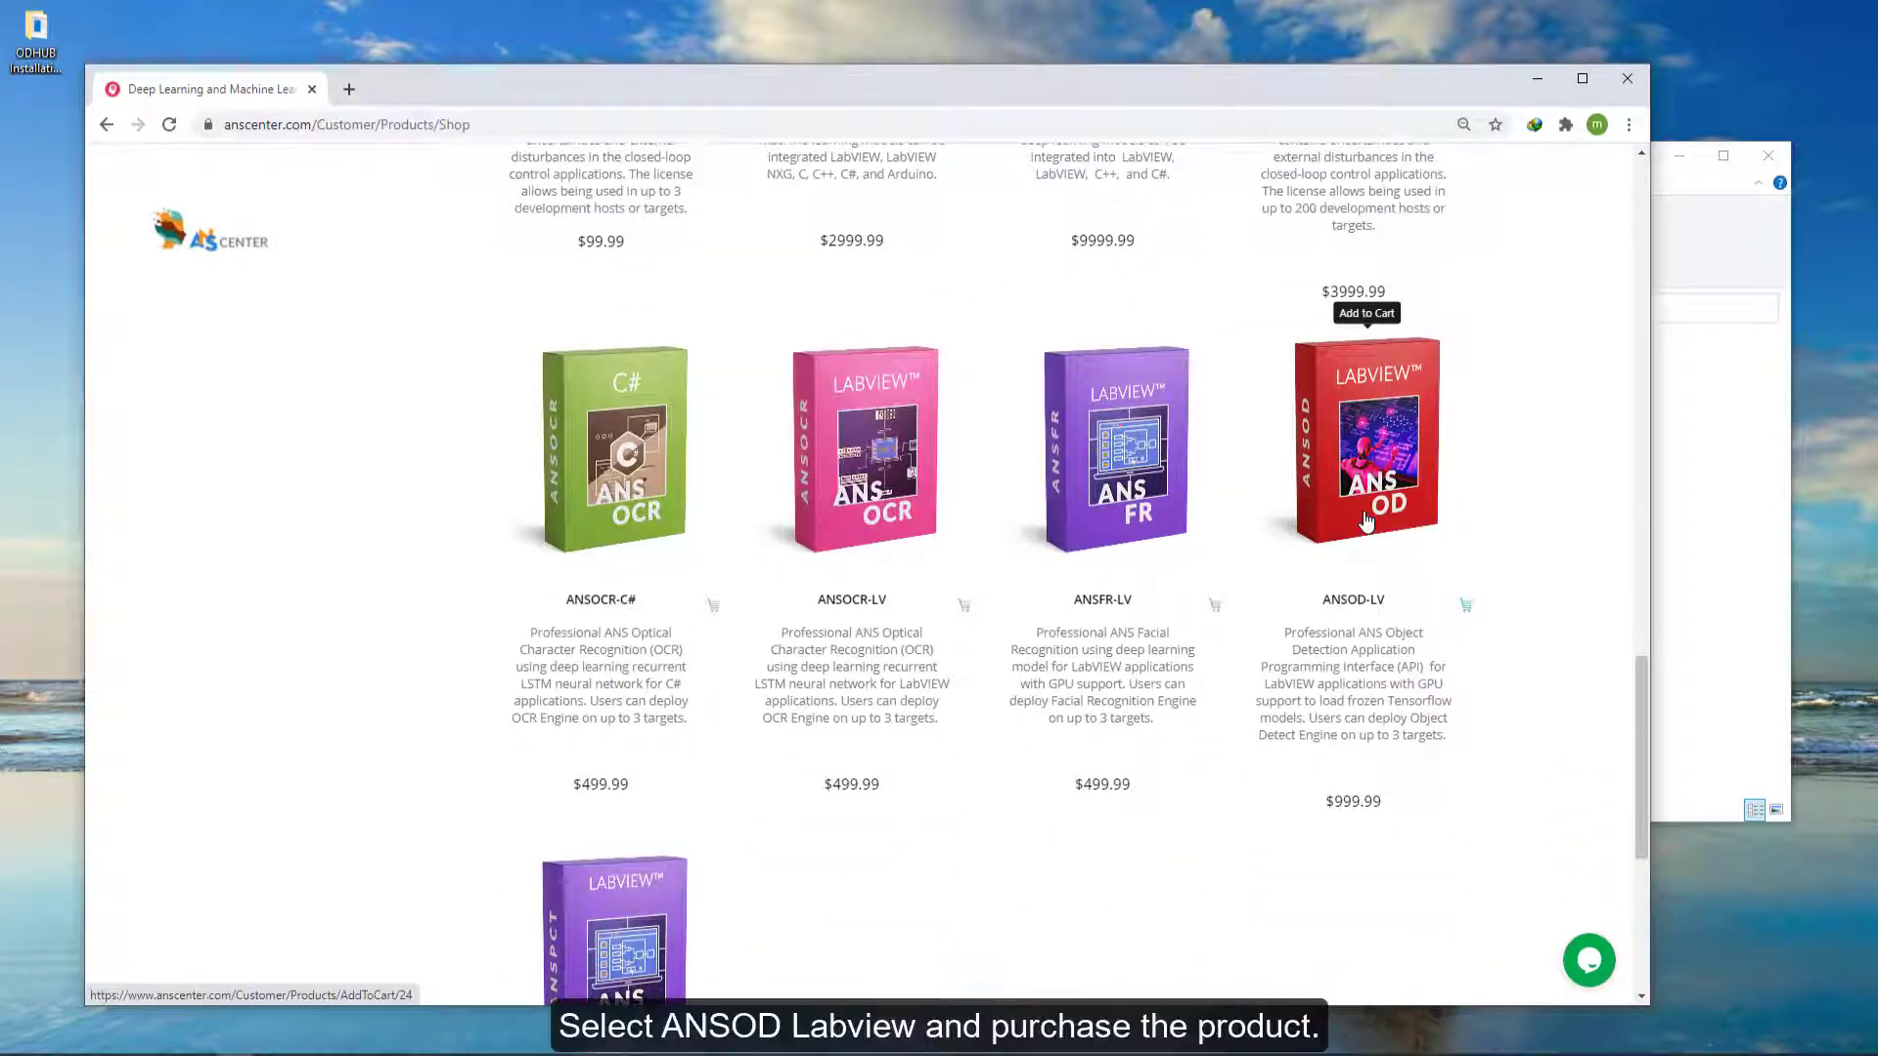
pyautogui.click(1367, 522)
pyautogui.click(208, 444)
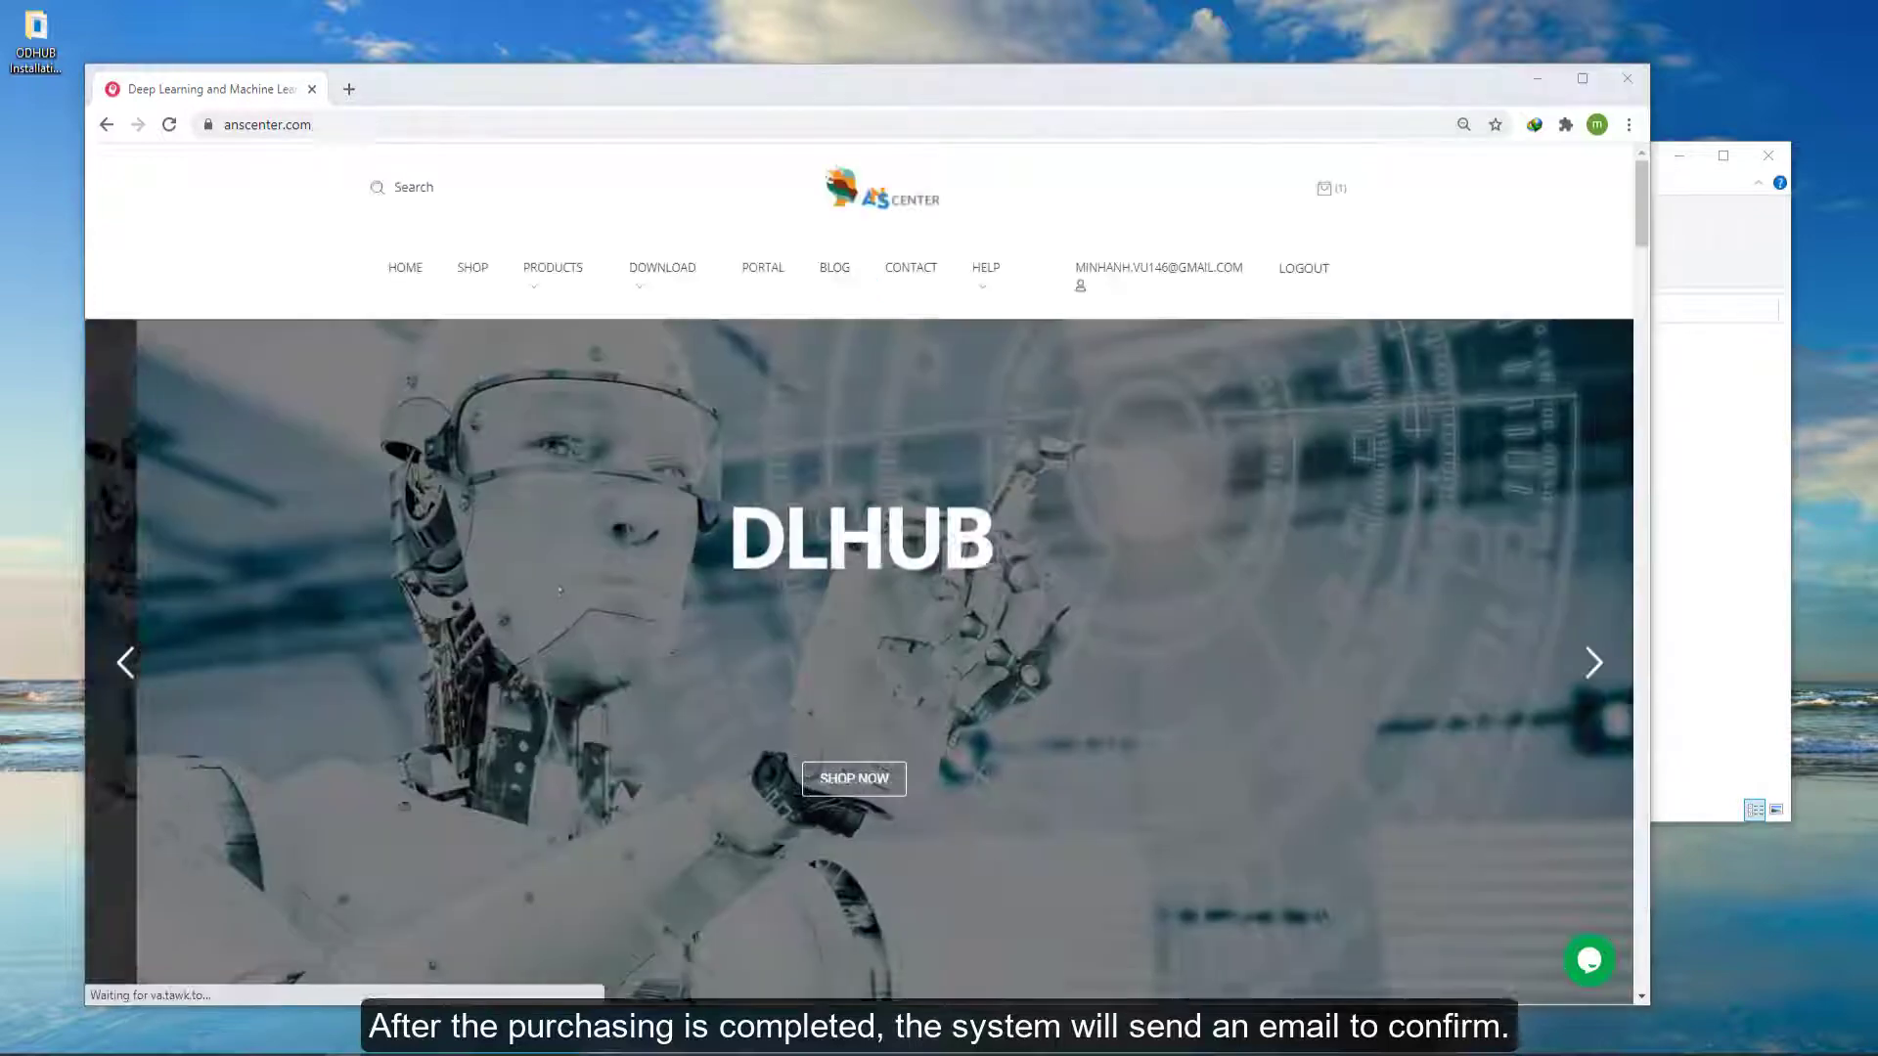
# - Open the portal and check the ANSOD-LV entry in the license type list
pyautogui.click(763, 267)
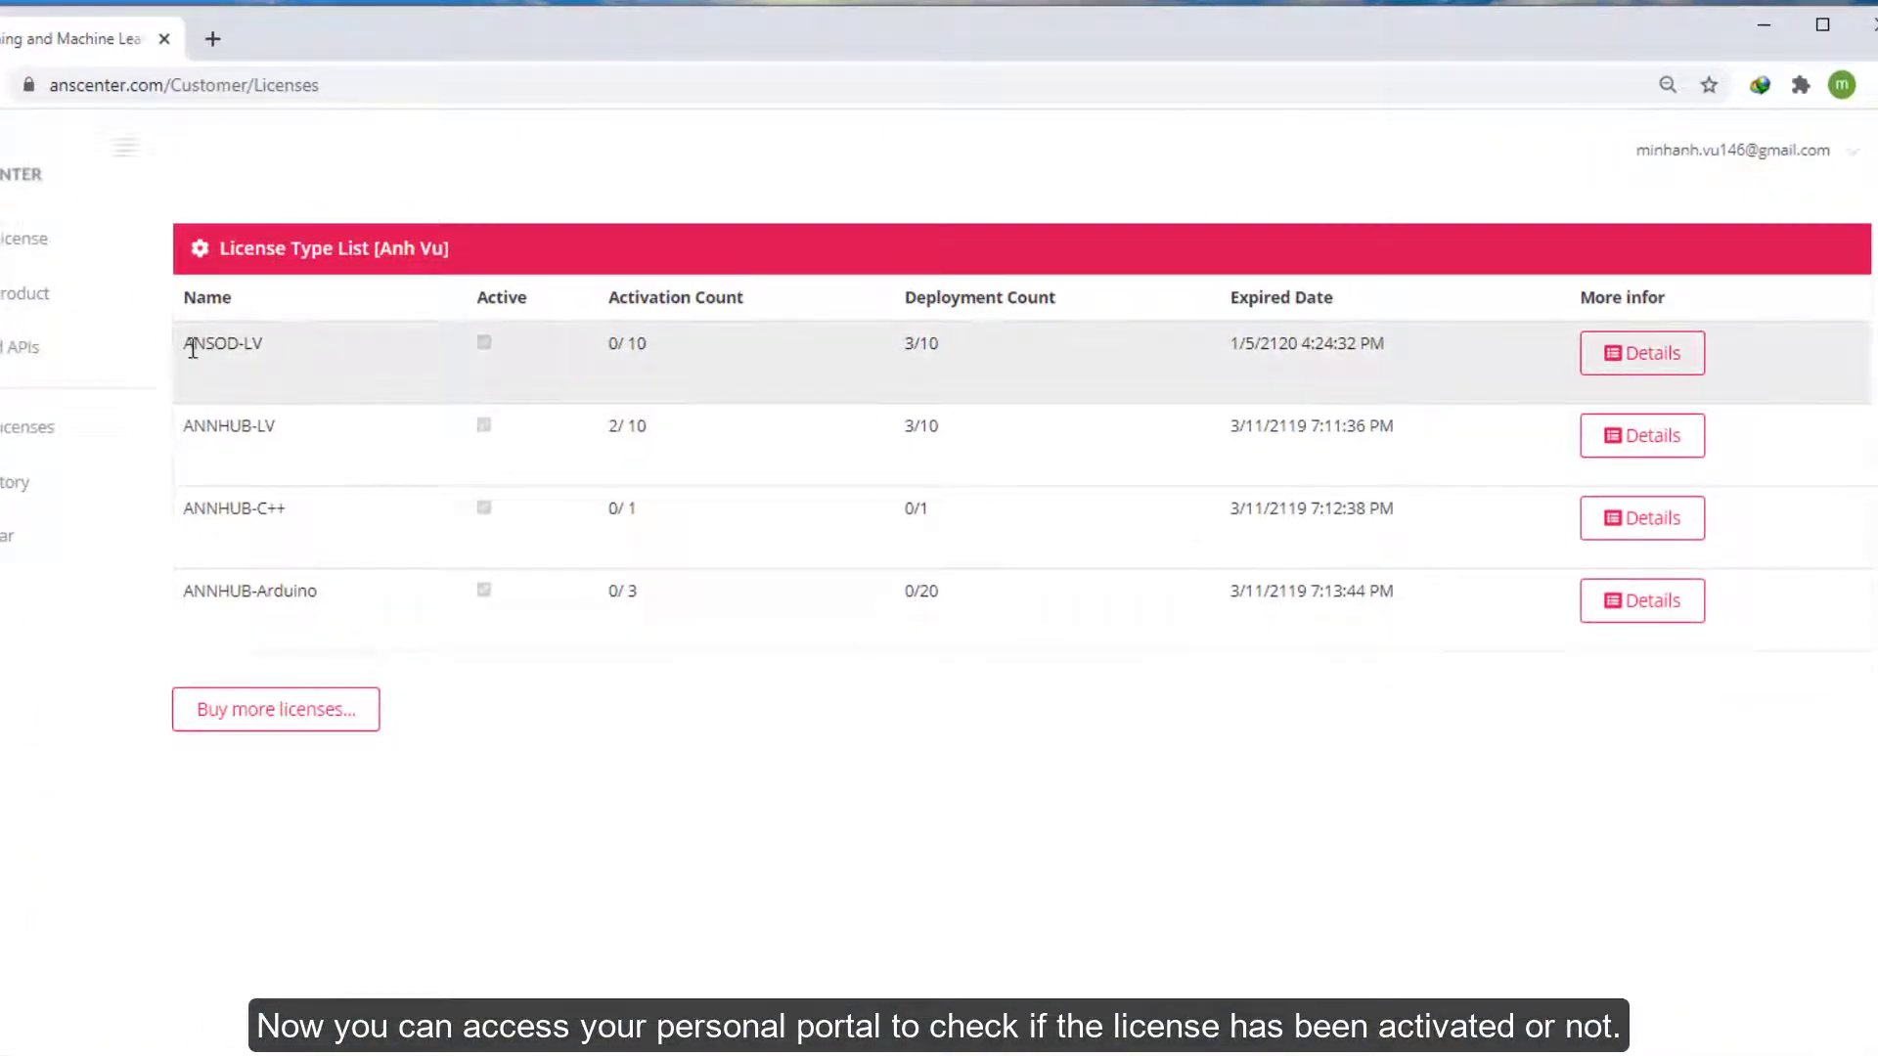
pyautogui.moveTo(193, 348); pyautogui.dragTo(315, 348)
pyautogui.click(315, 348)
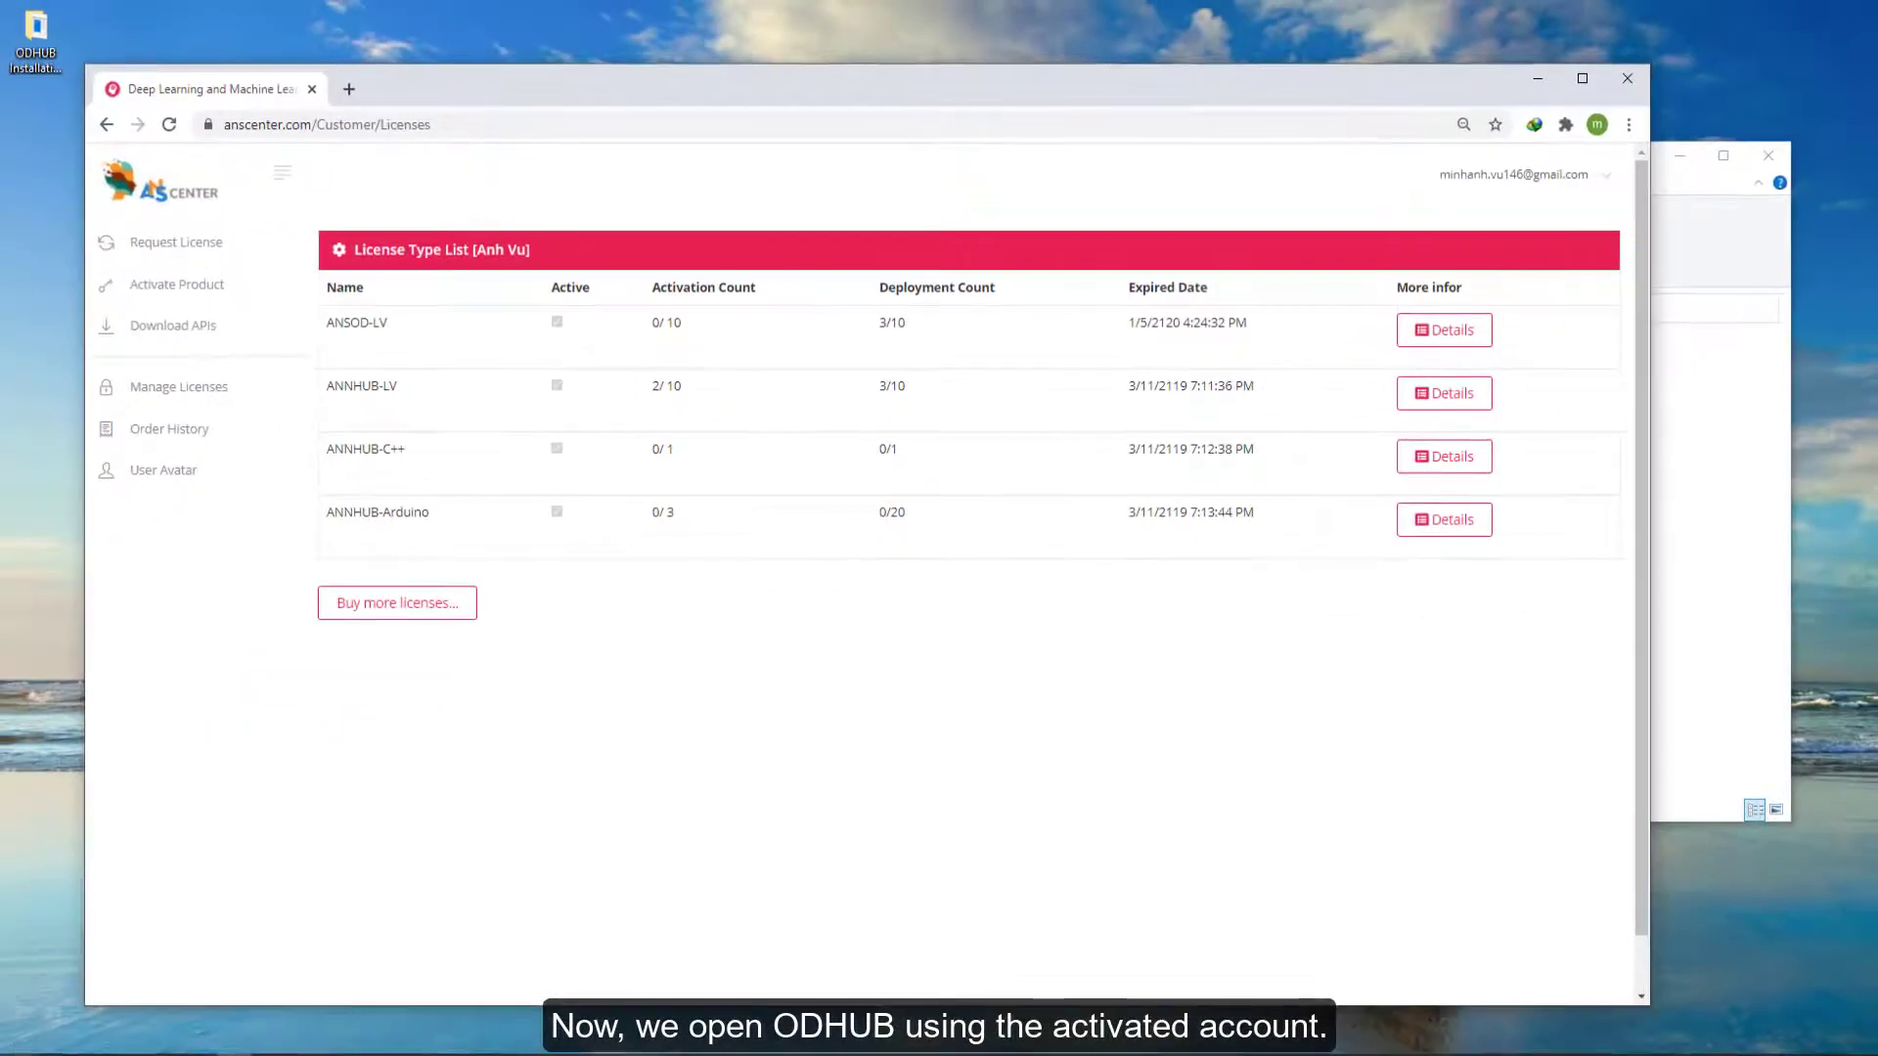
# - Launch ANS Object Detection from the Start search and log in with the activated account
pyautogui.press('super')
pyautogui.write('od')
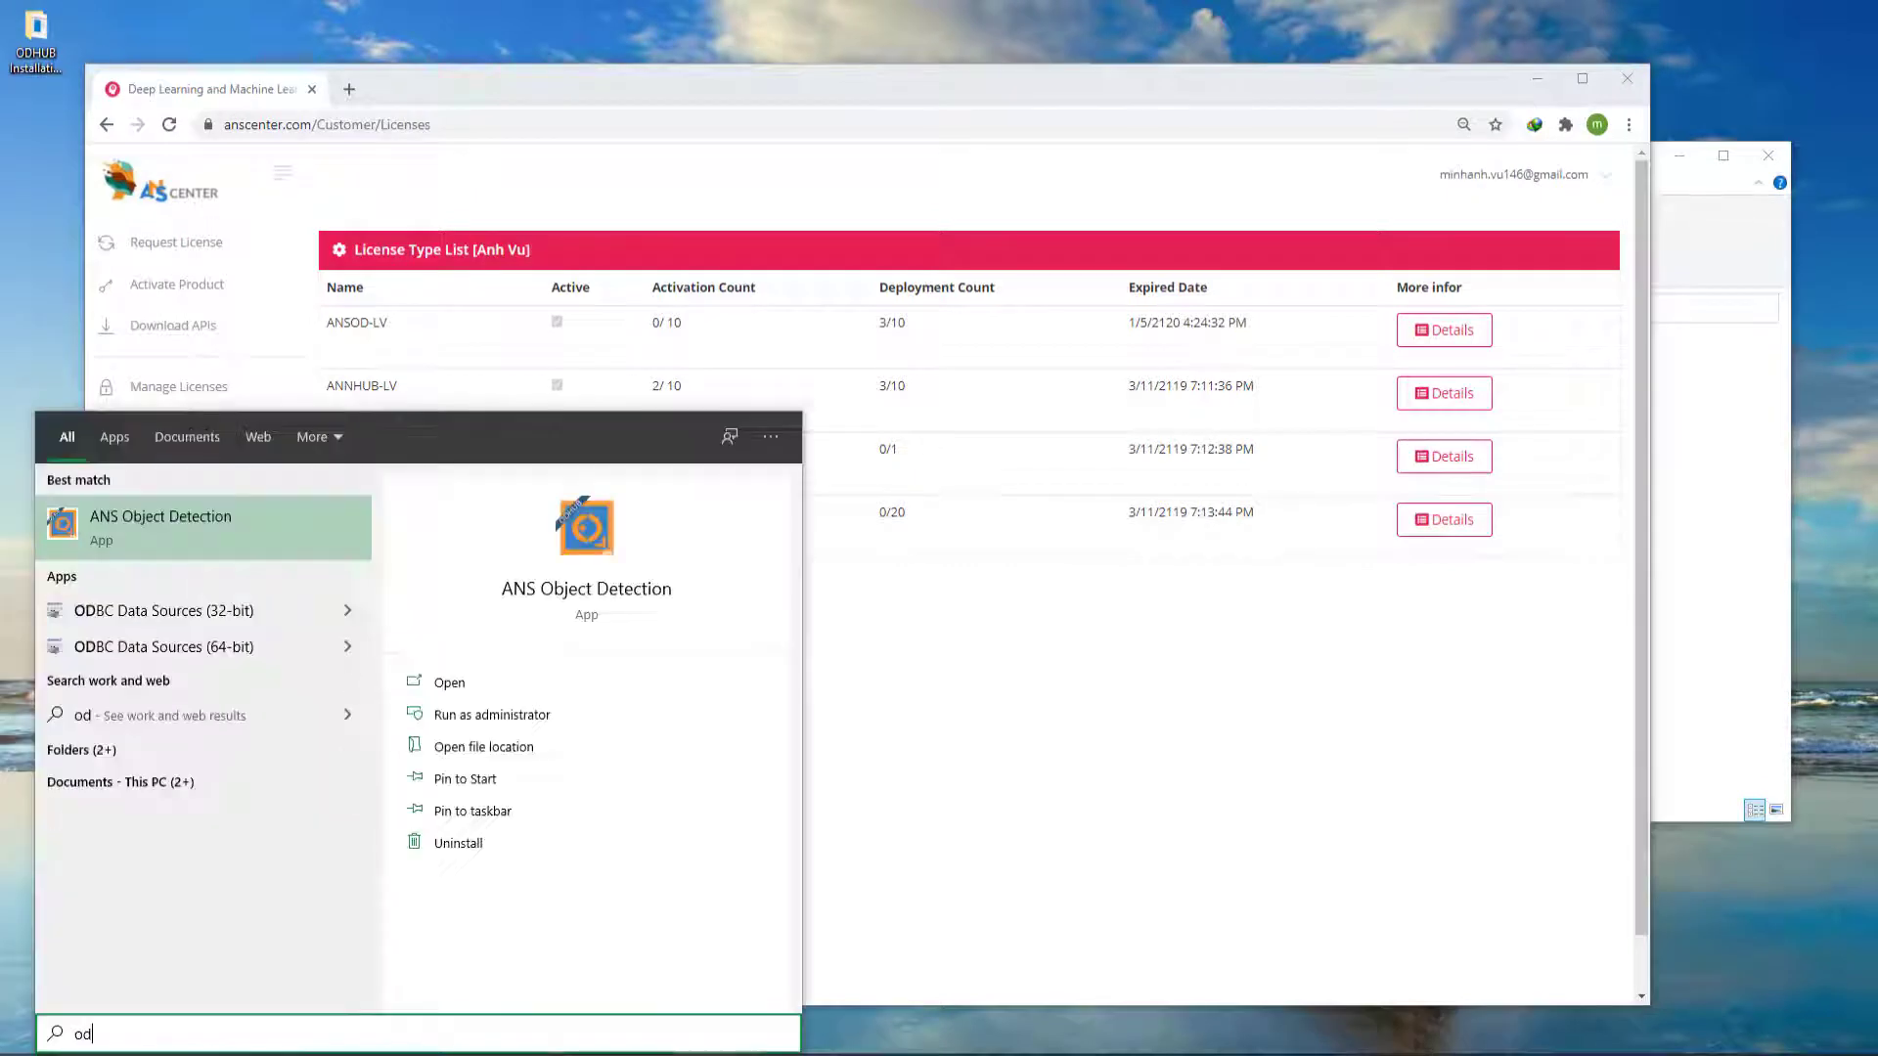
pyautogui.press('Return')
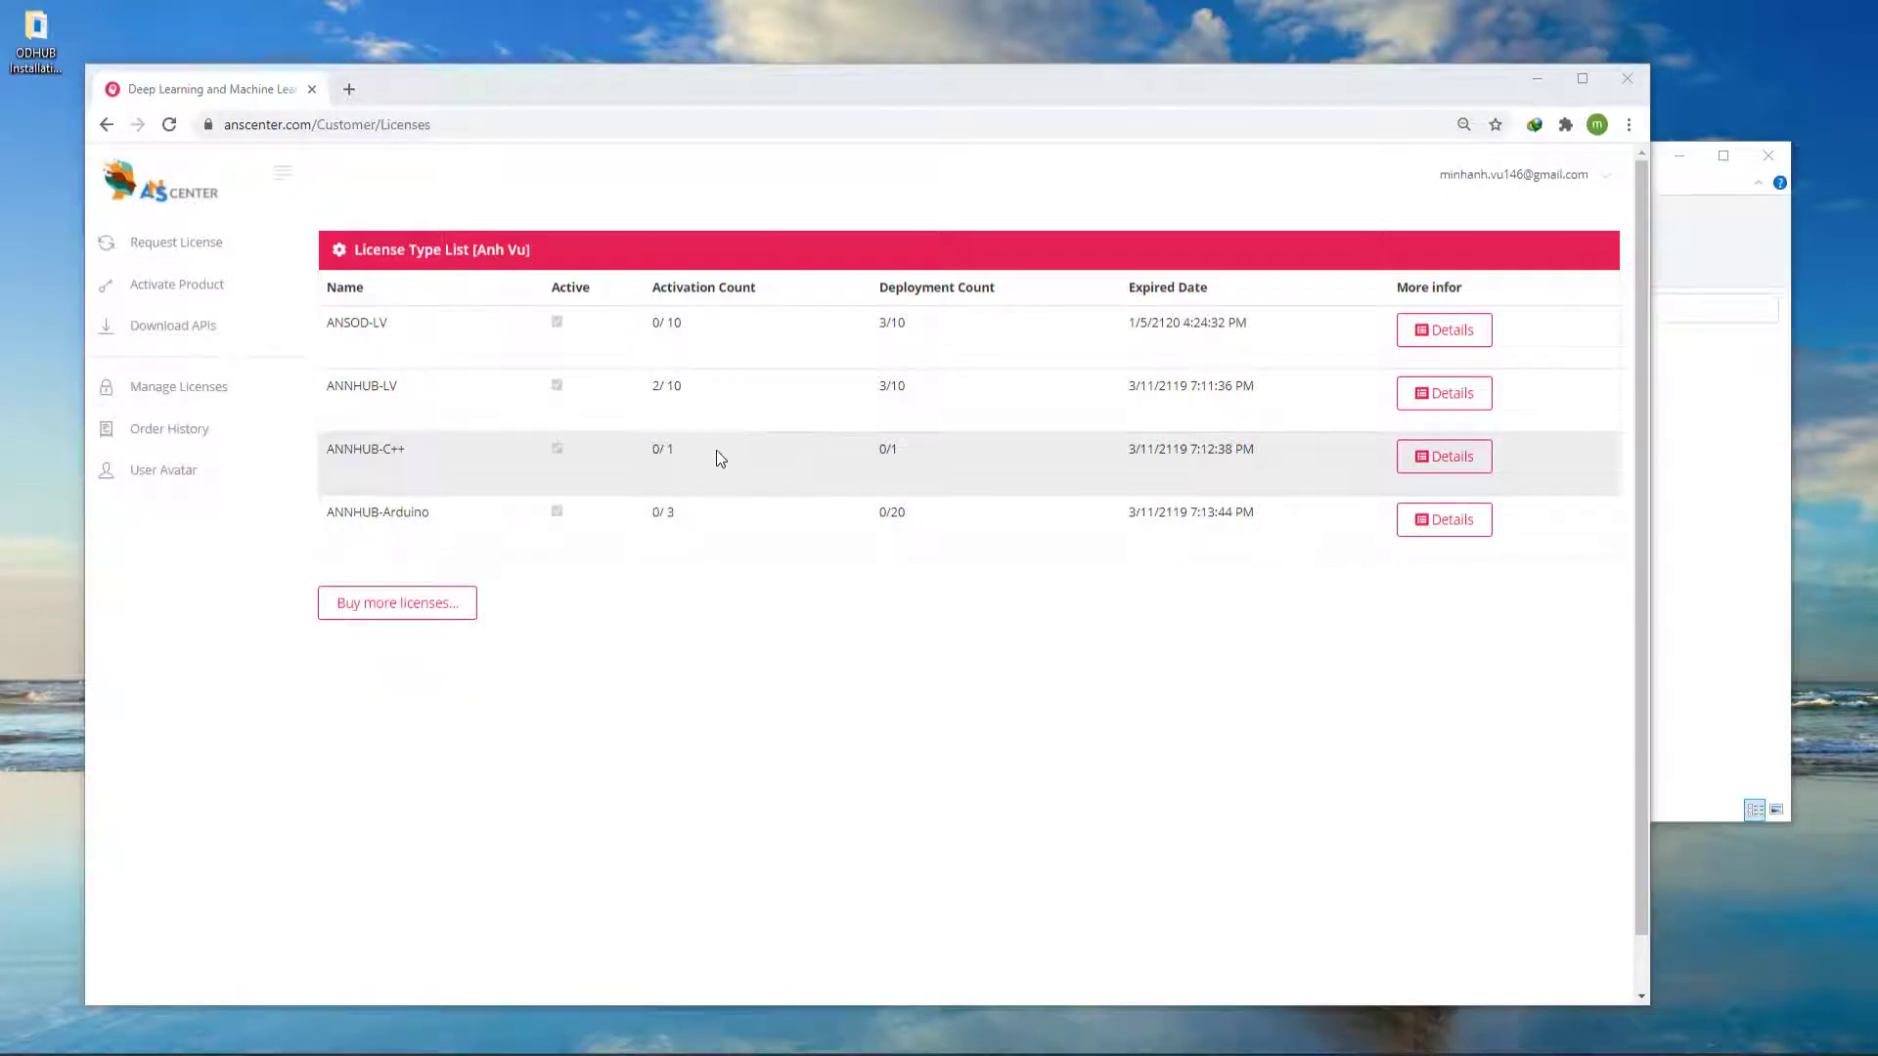
pyautogui.click(1537, 80)
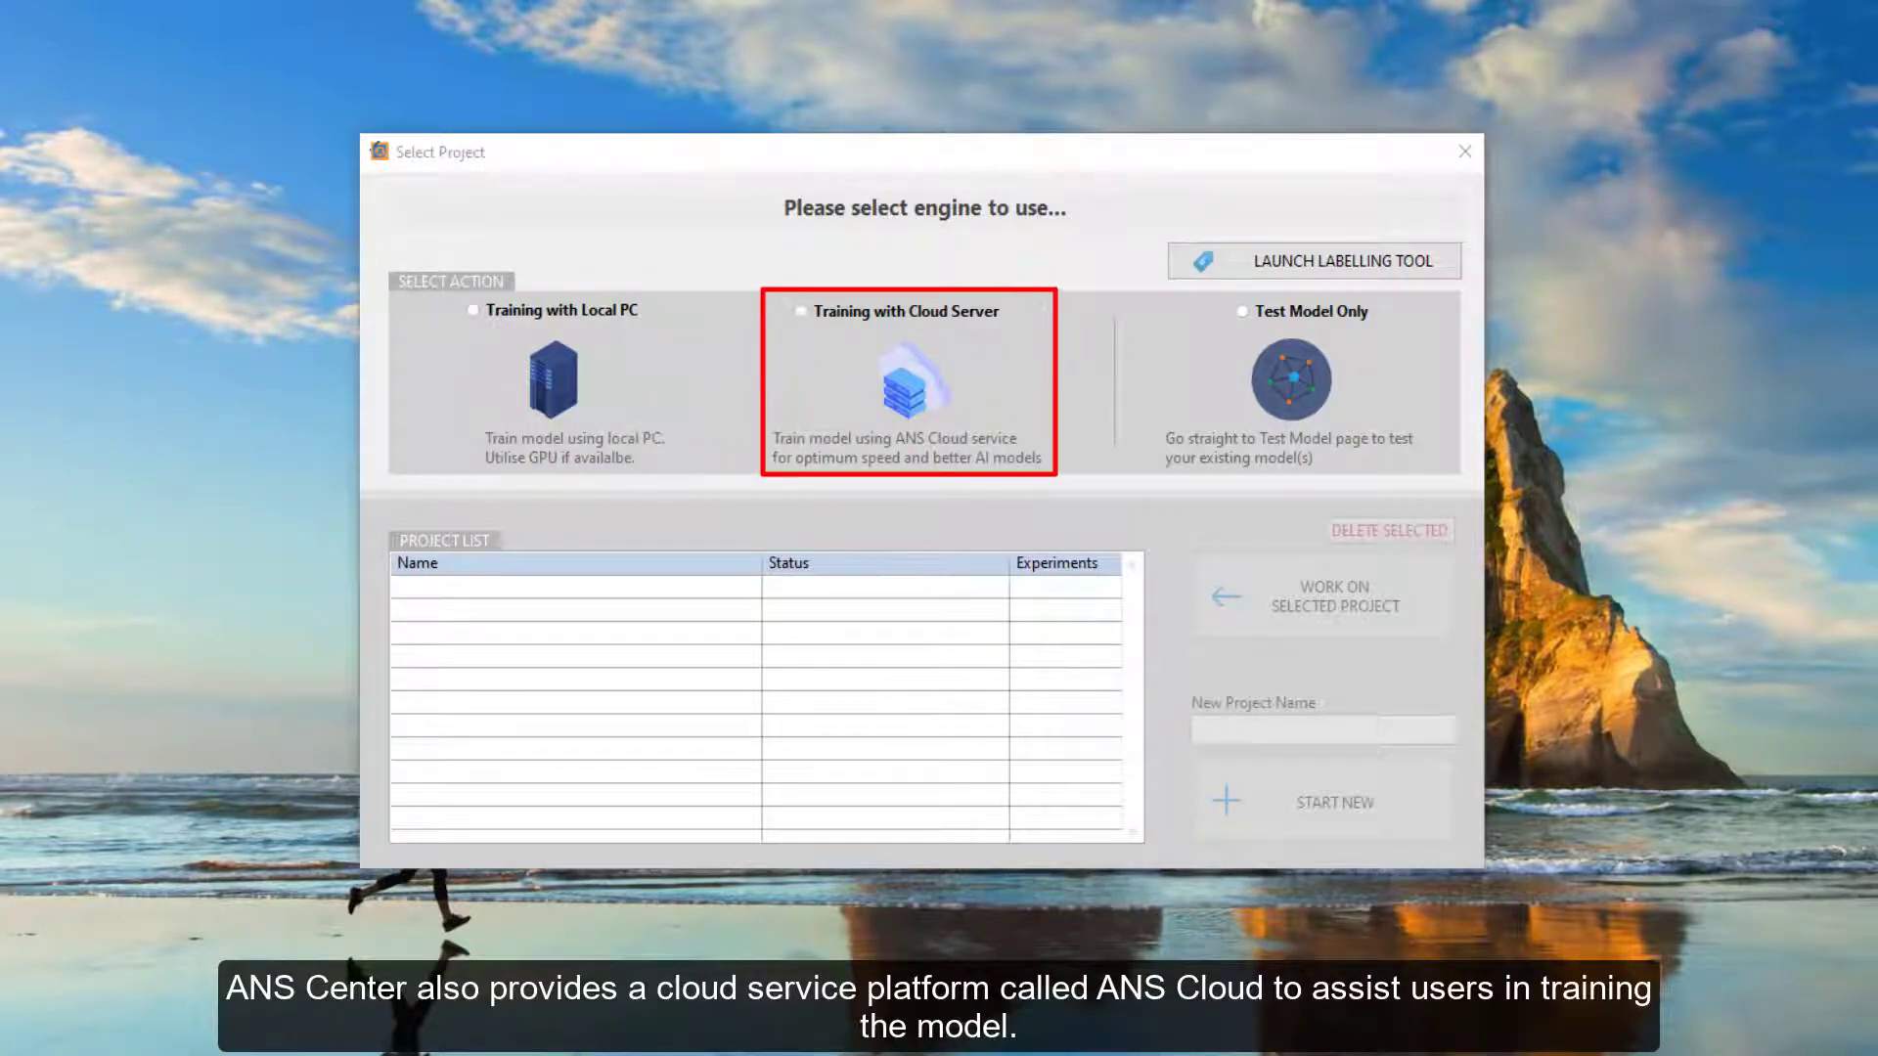
# - Select Training with Local PC as the engine and download the compatible Python version
pyautogui.click(837, 319)
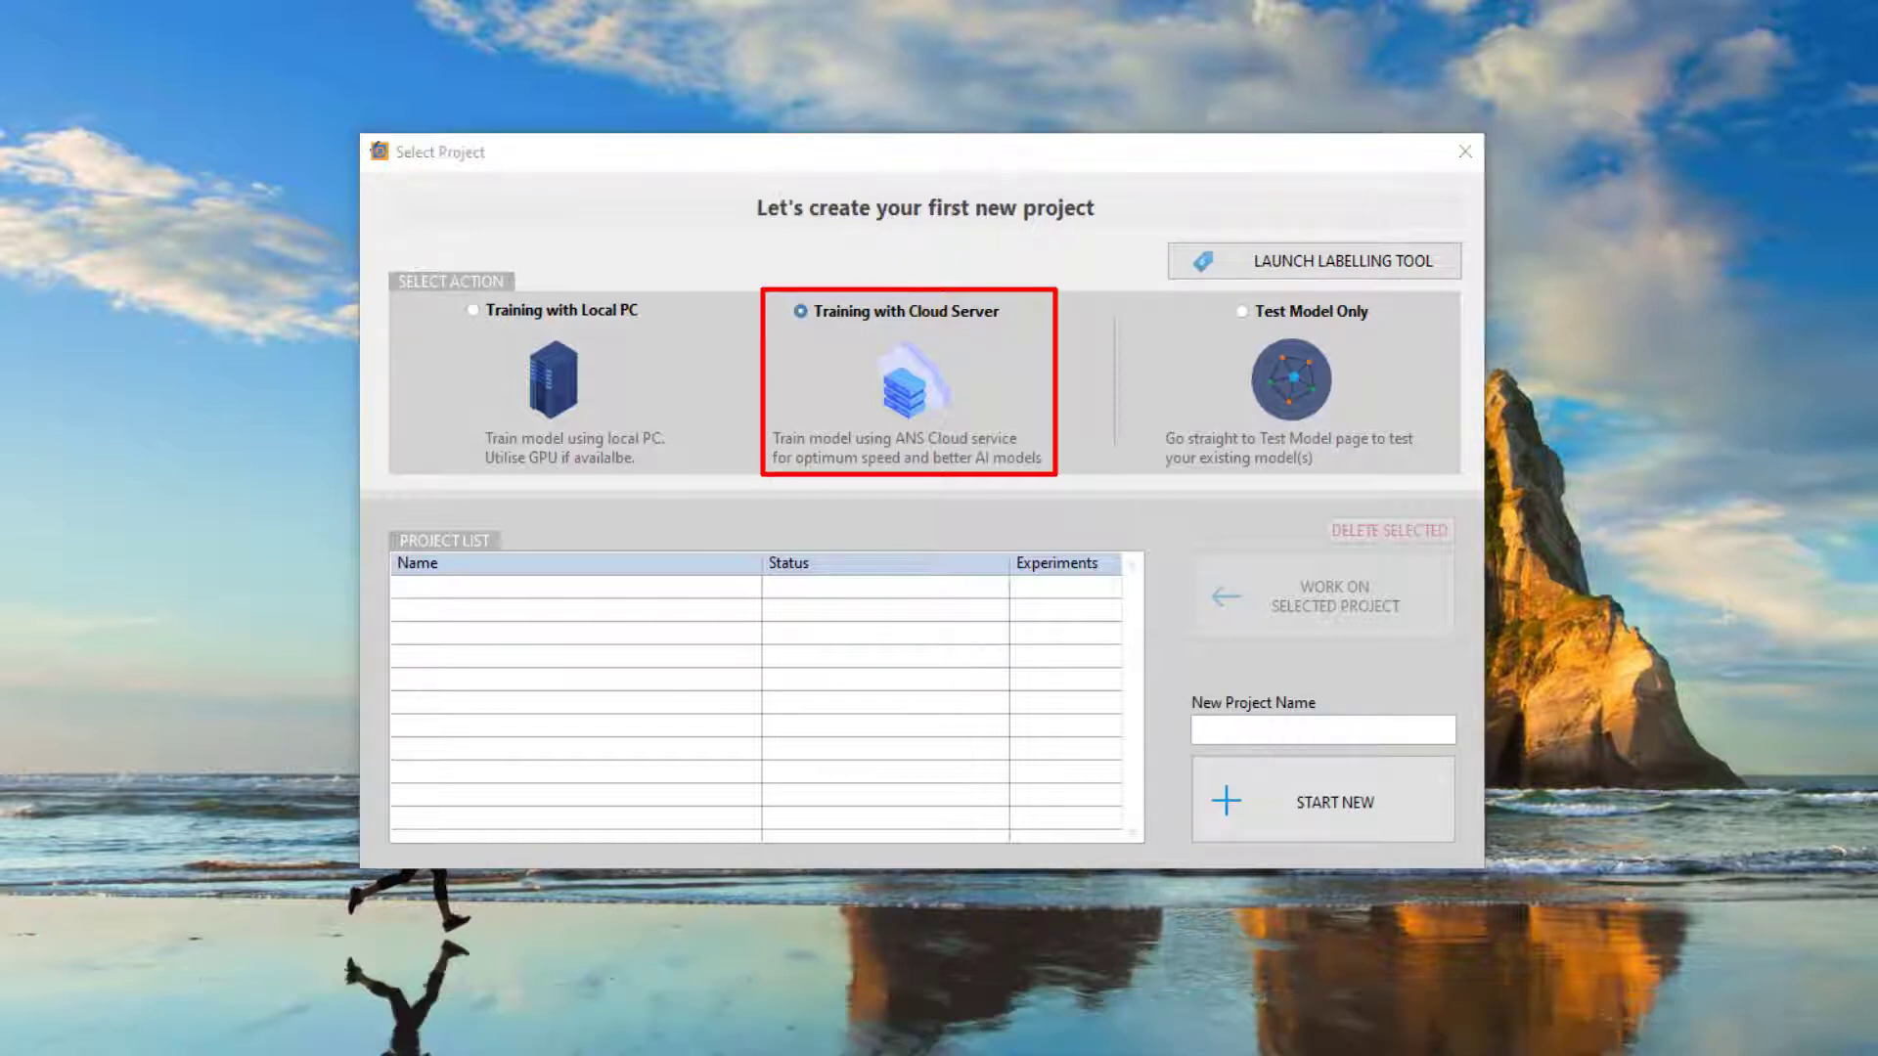
pyautogui.click(500, 320)
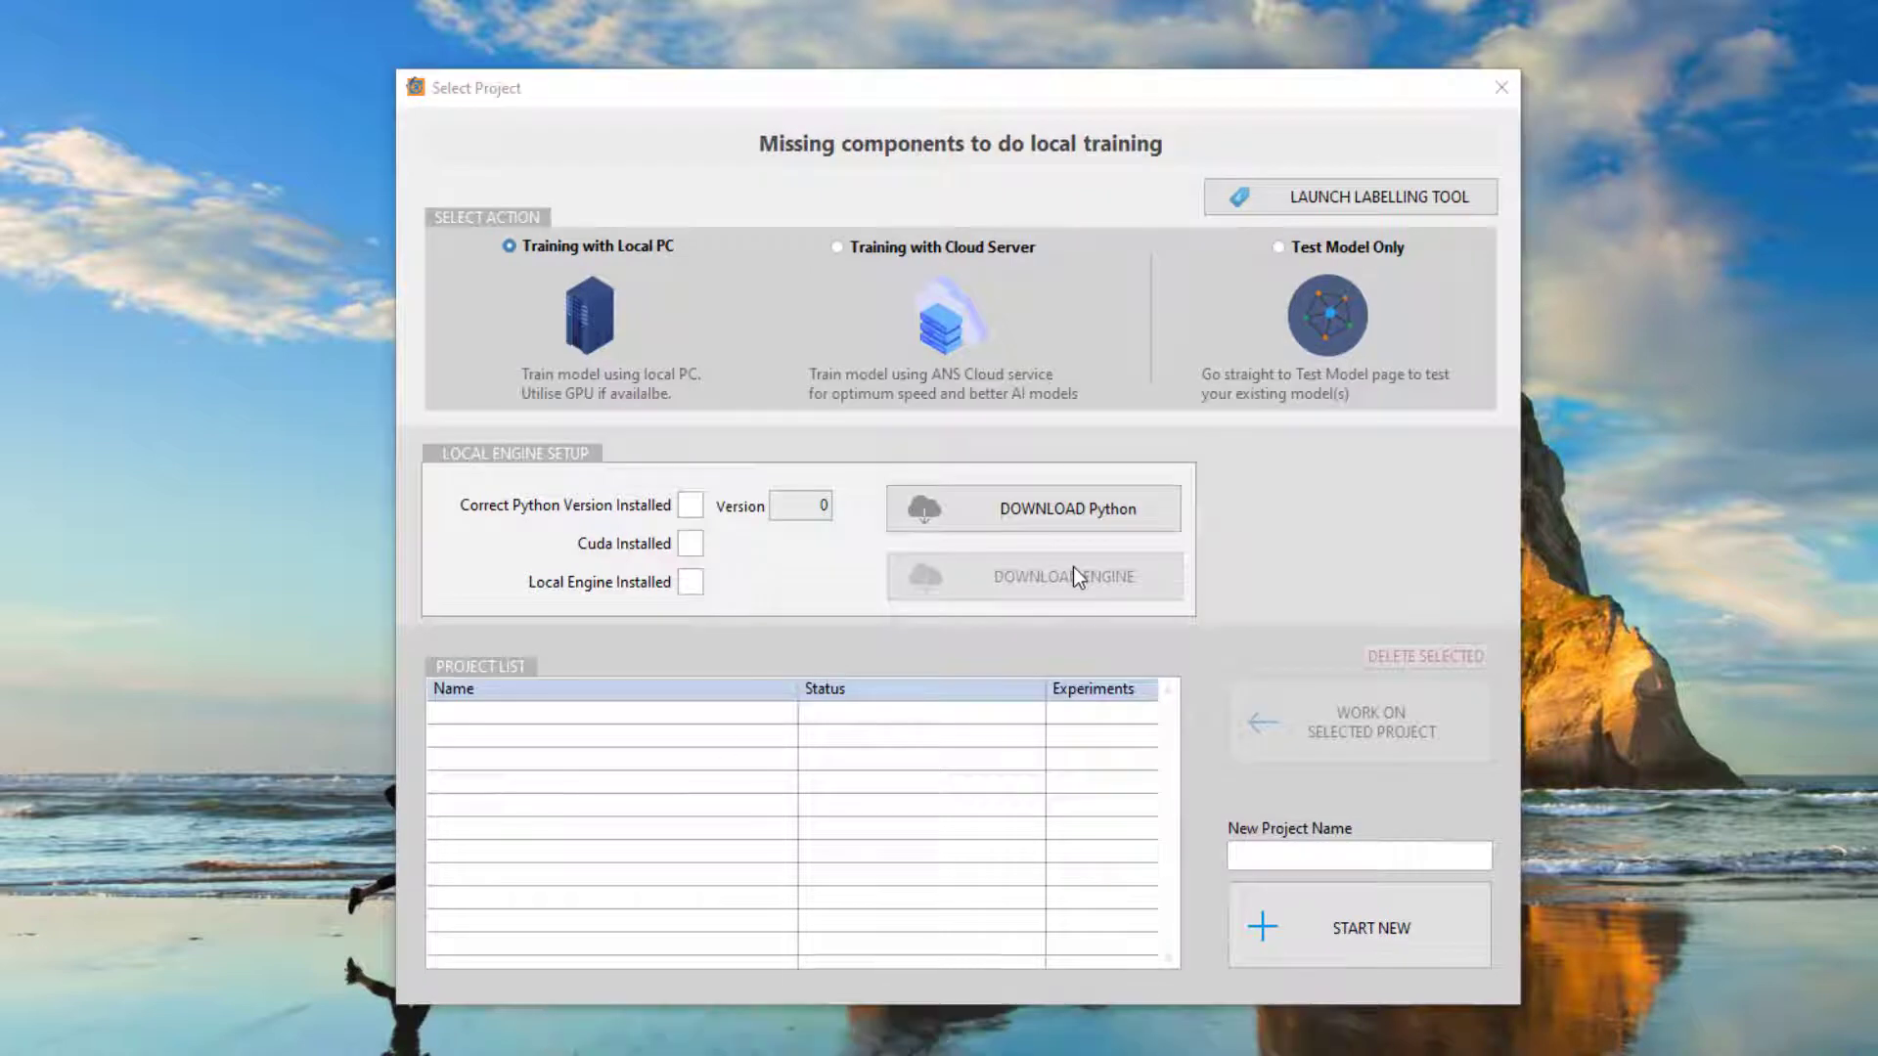
pyautogui.click(1064, 507)
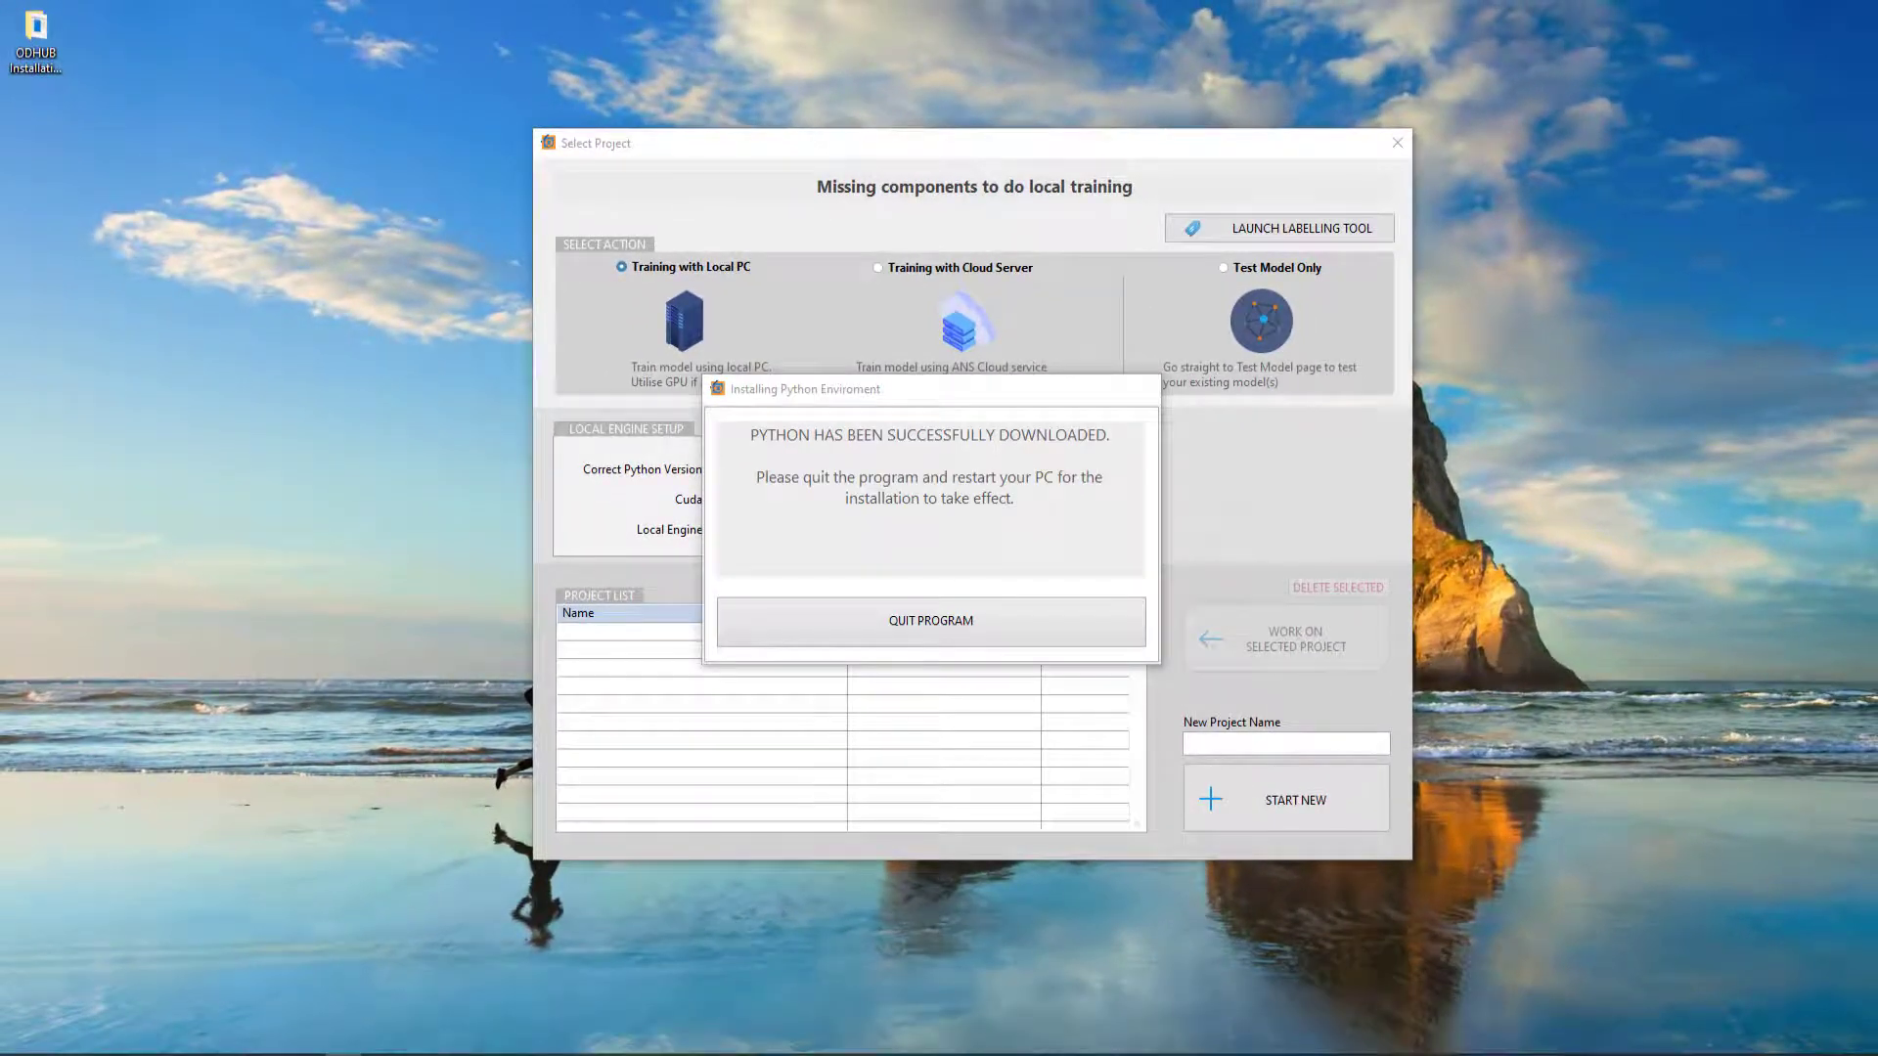
pyautogui.click(1001, 634)
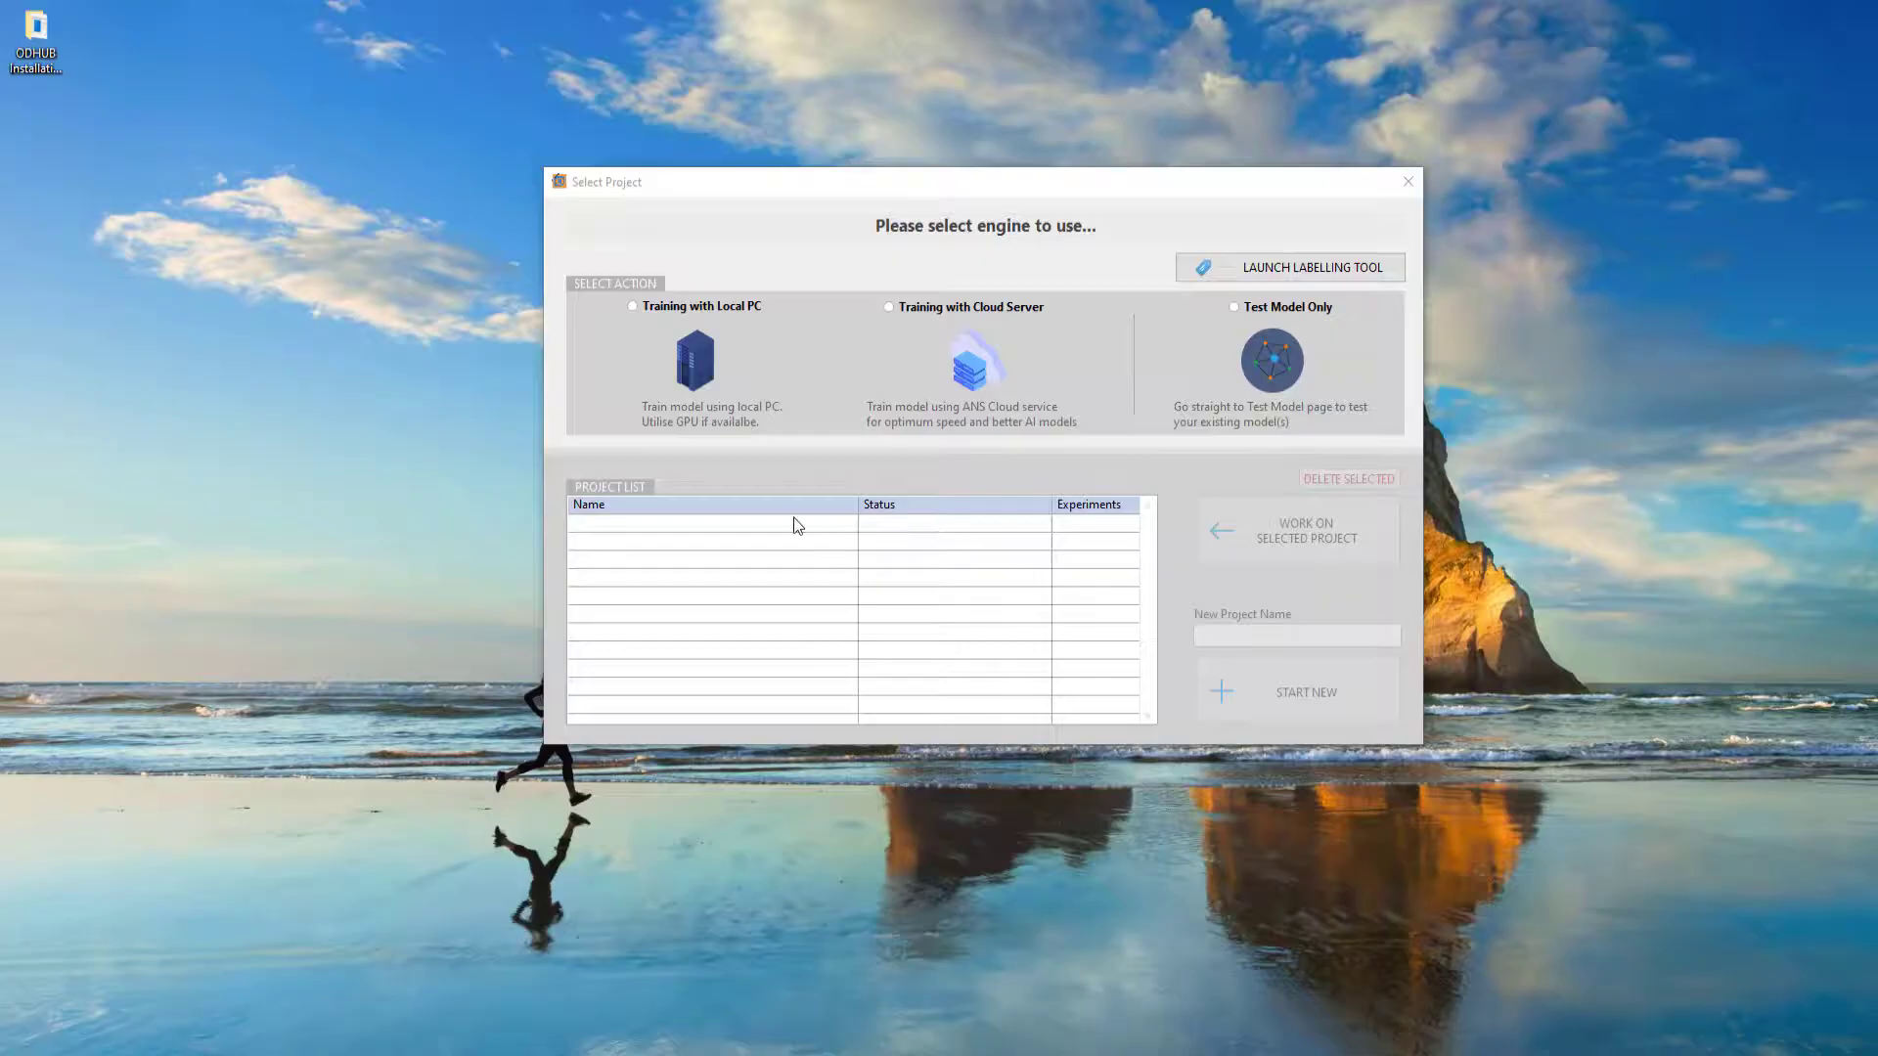
pyautogui.click(725, 314)
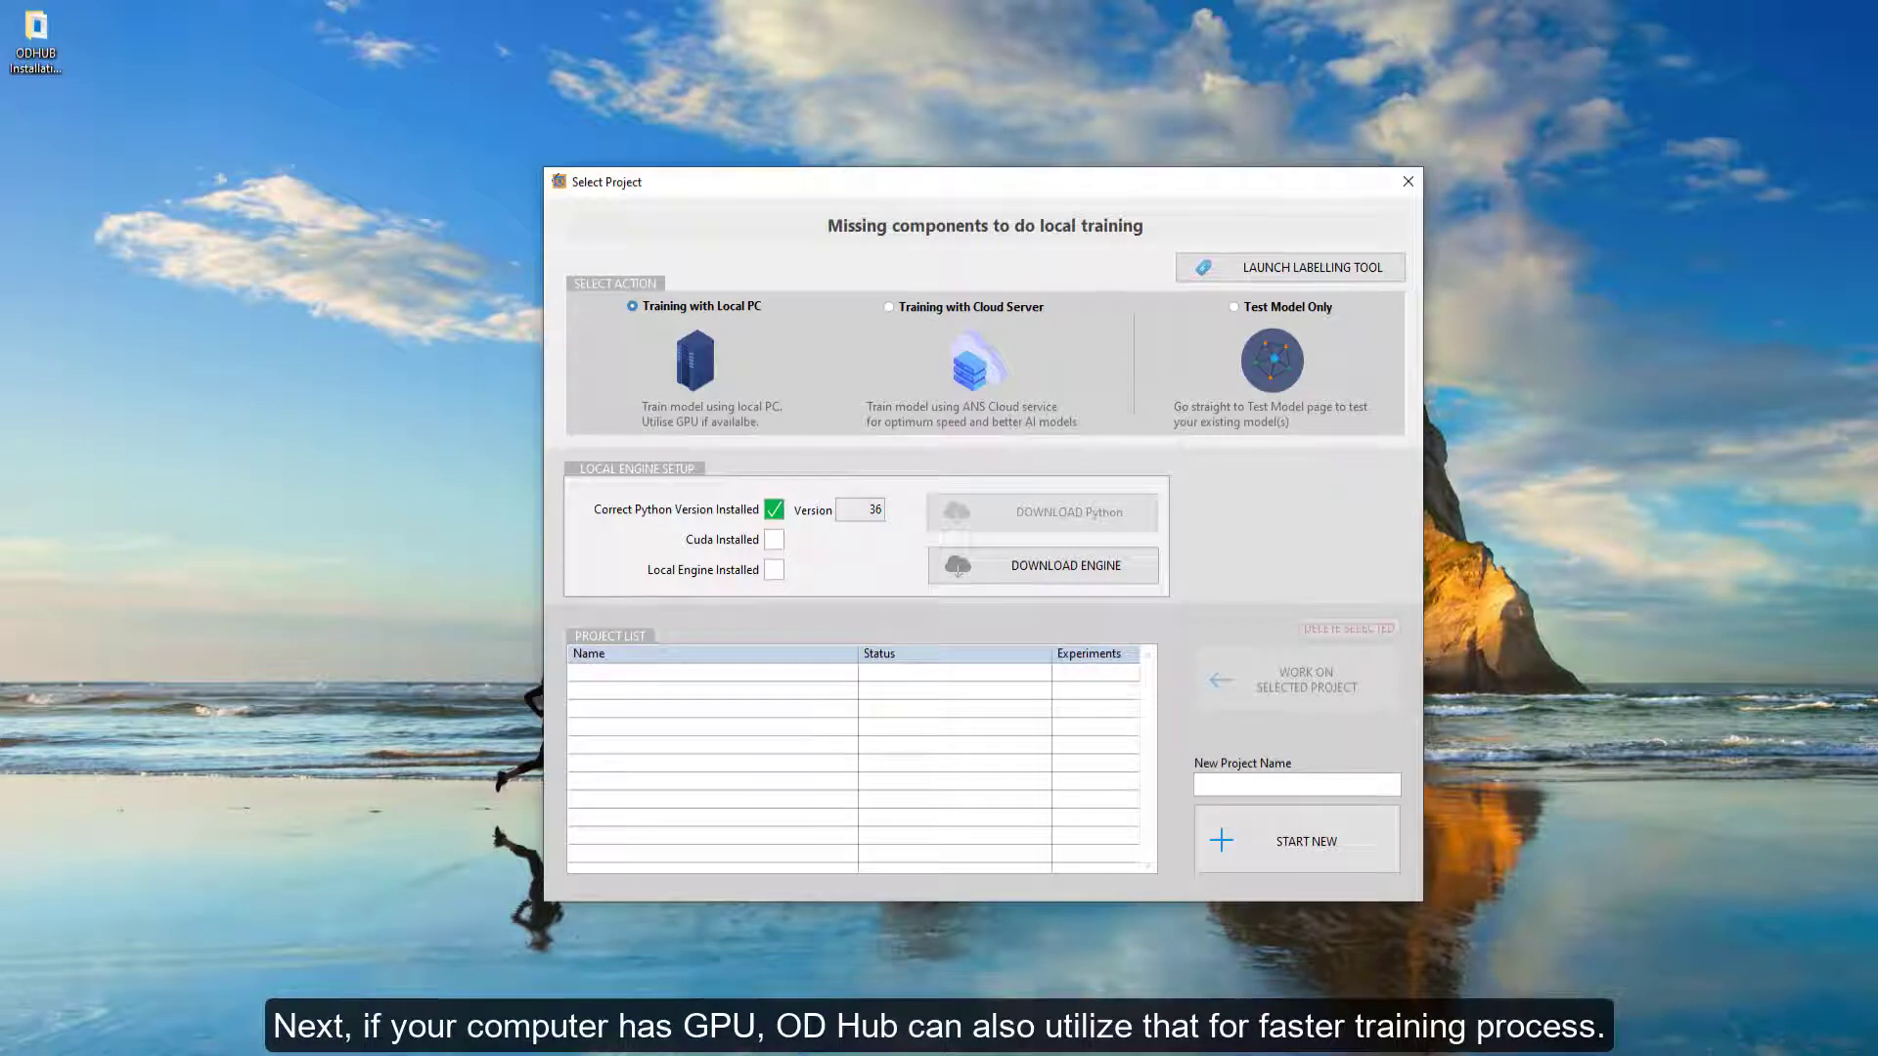
# - Switch to the browser, search Google for nvidia driver update, and open the NVIDIA Download Drivers page
pyautogui.hotkey('alt', 'Tab')
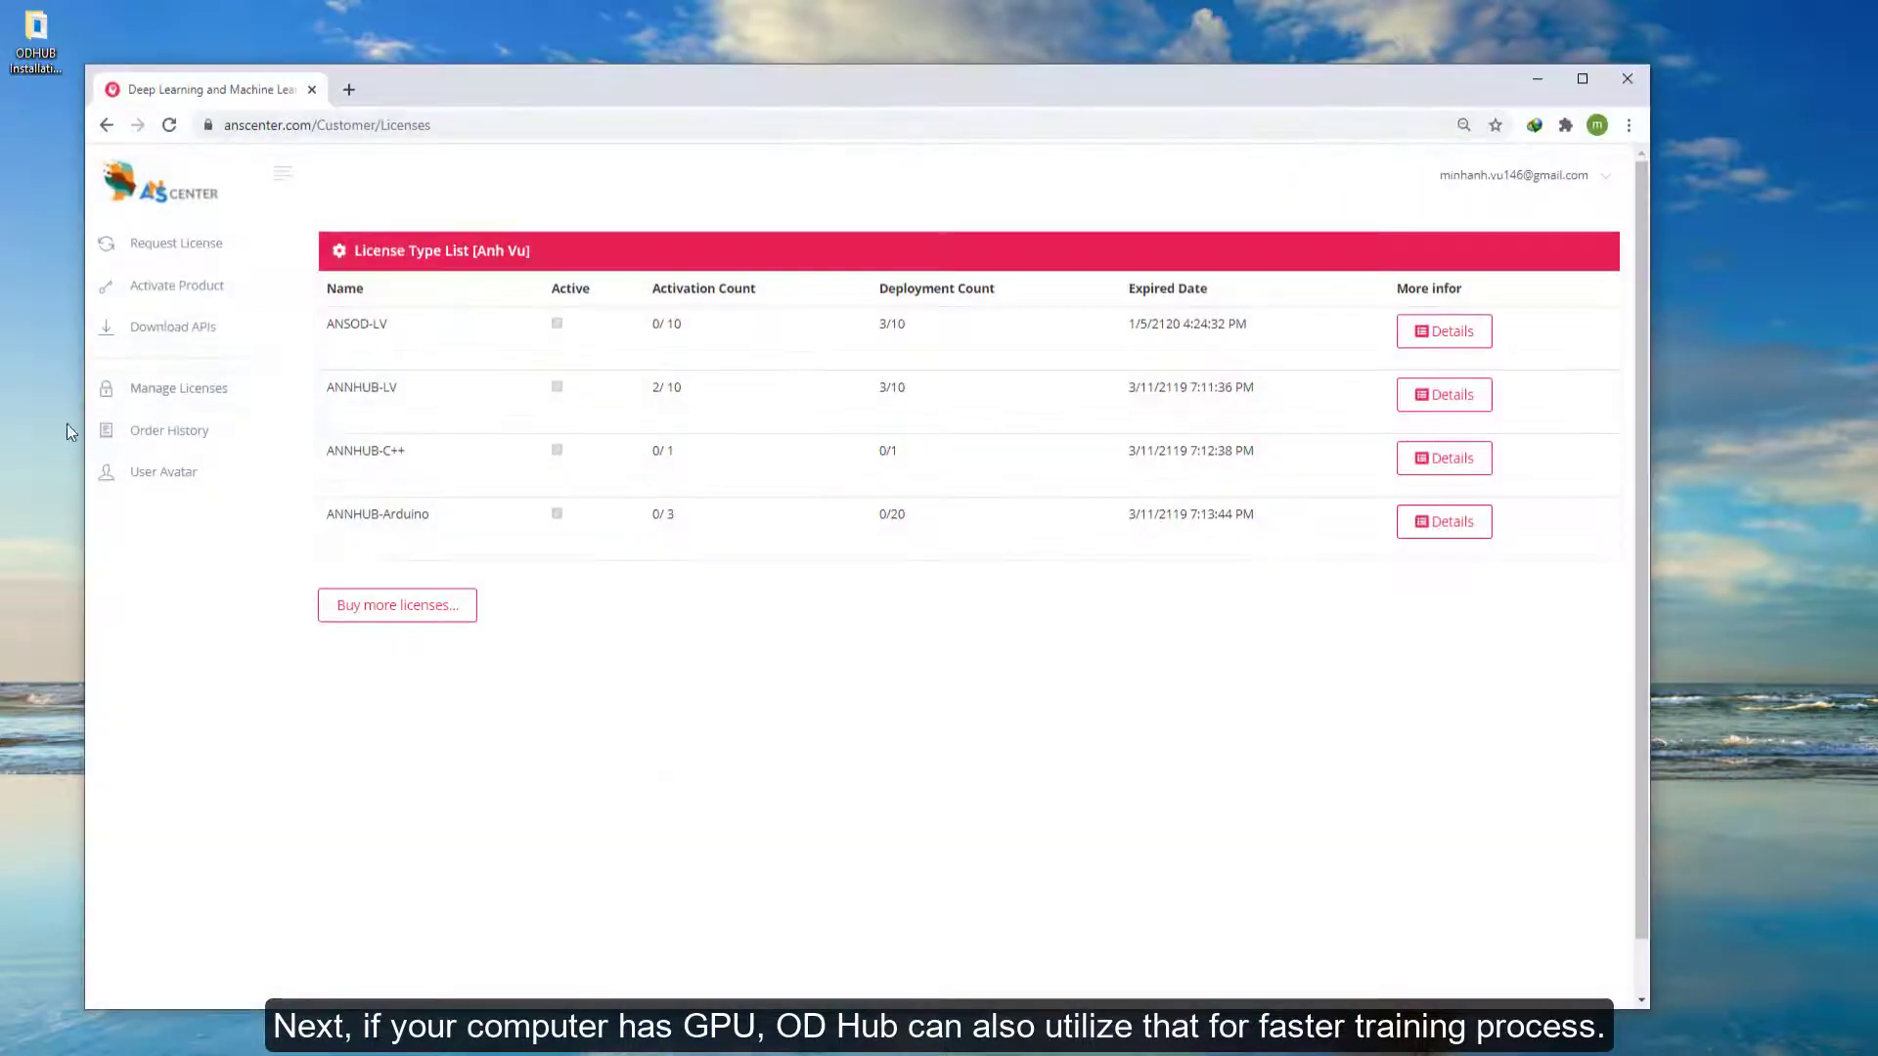
pyautogui.click(384, 125)
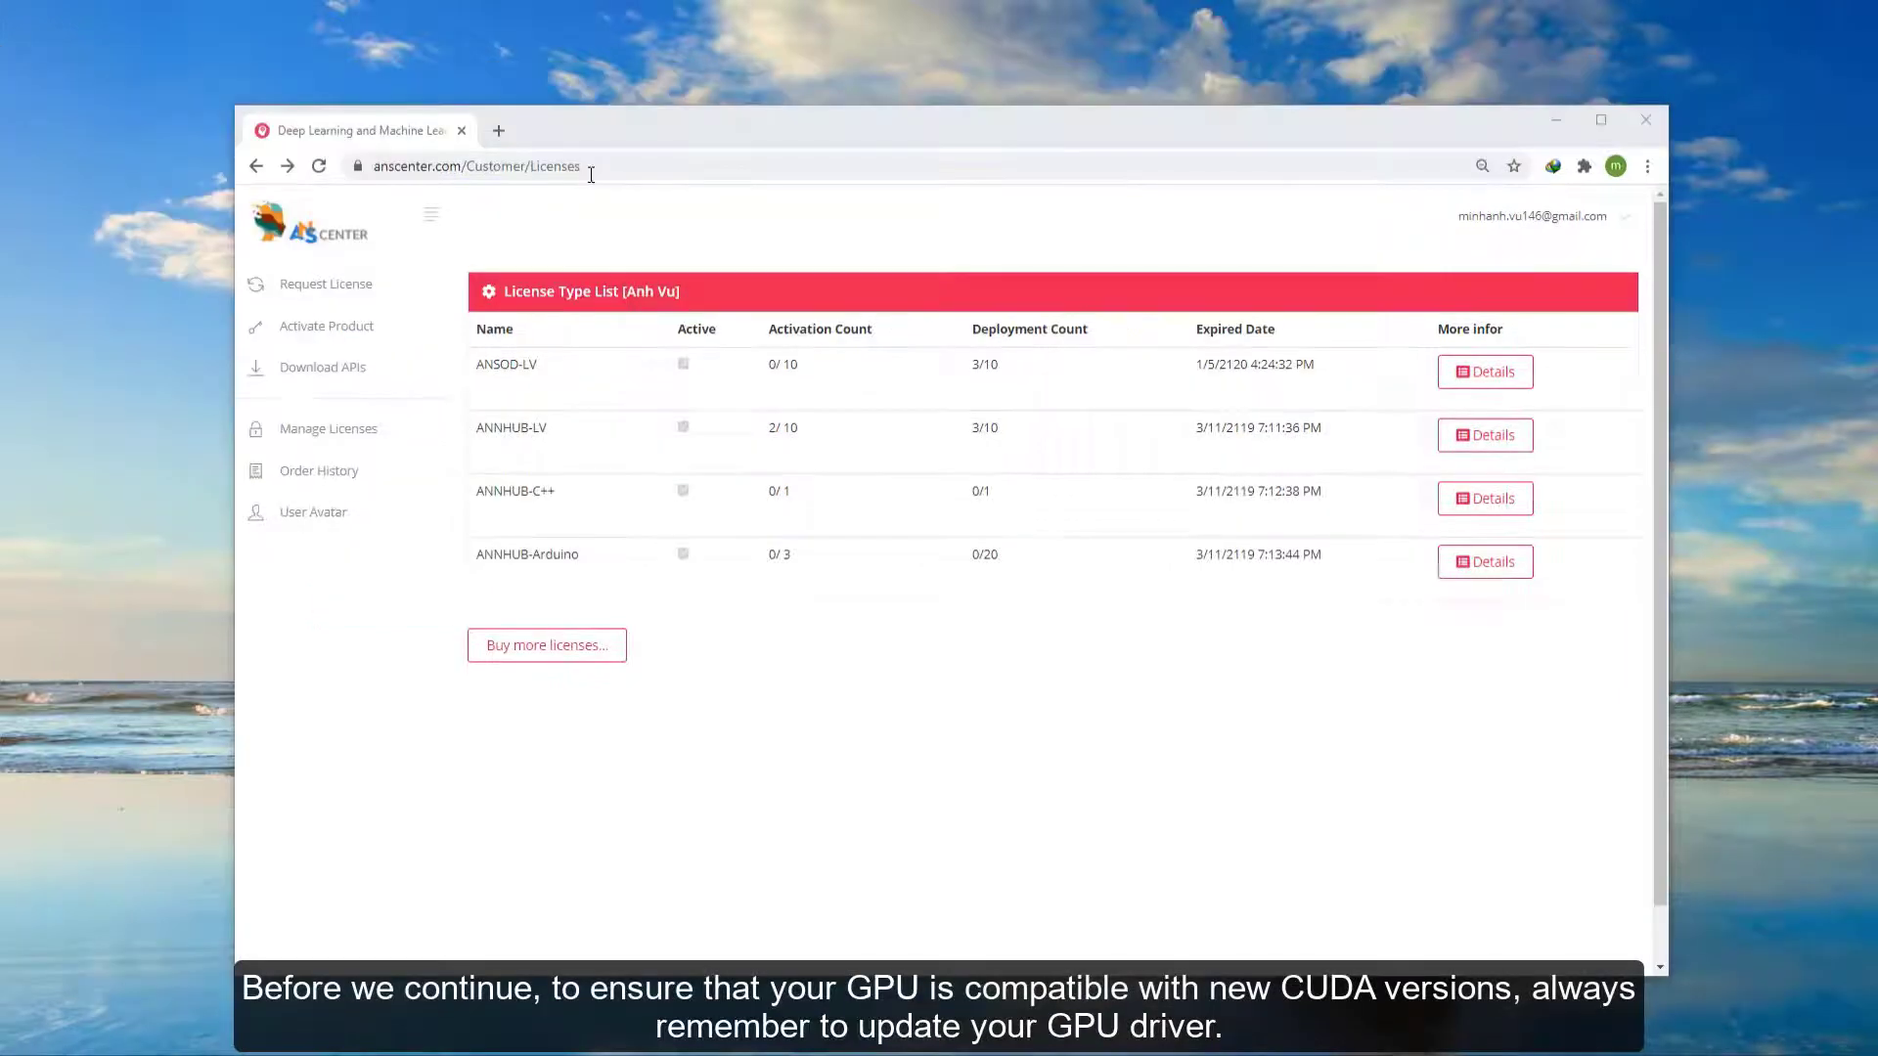
pyautogui.click(590, 166)
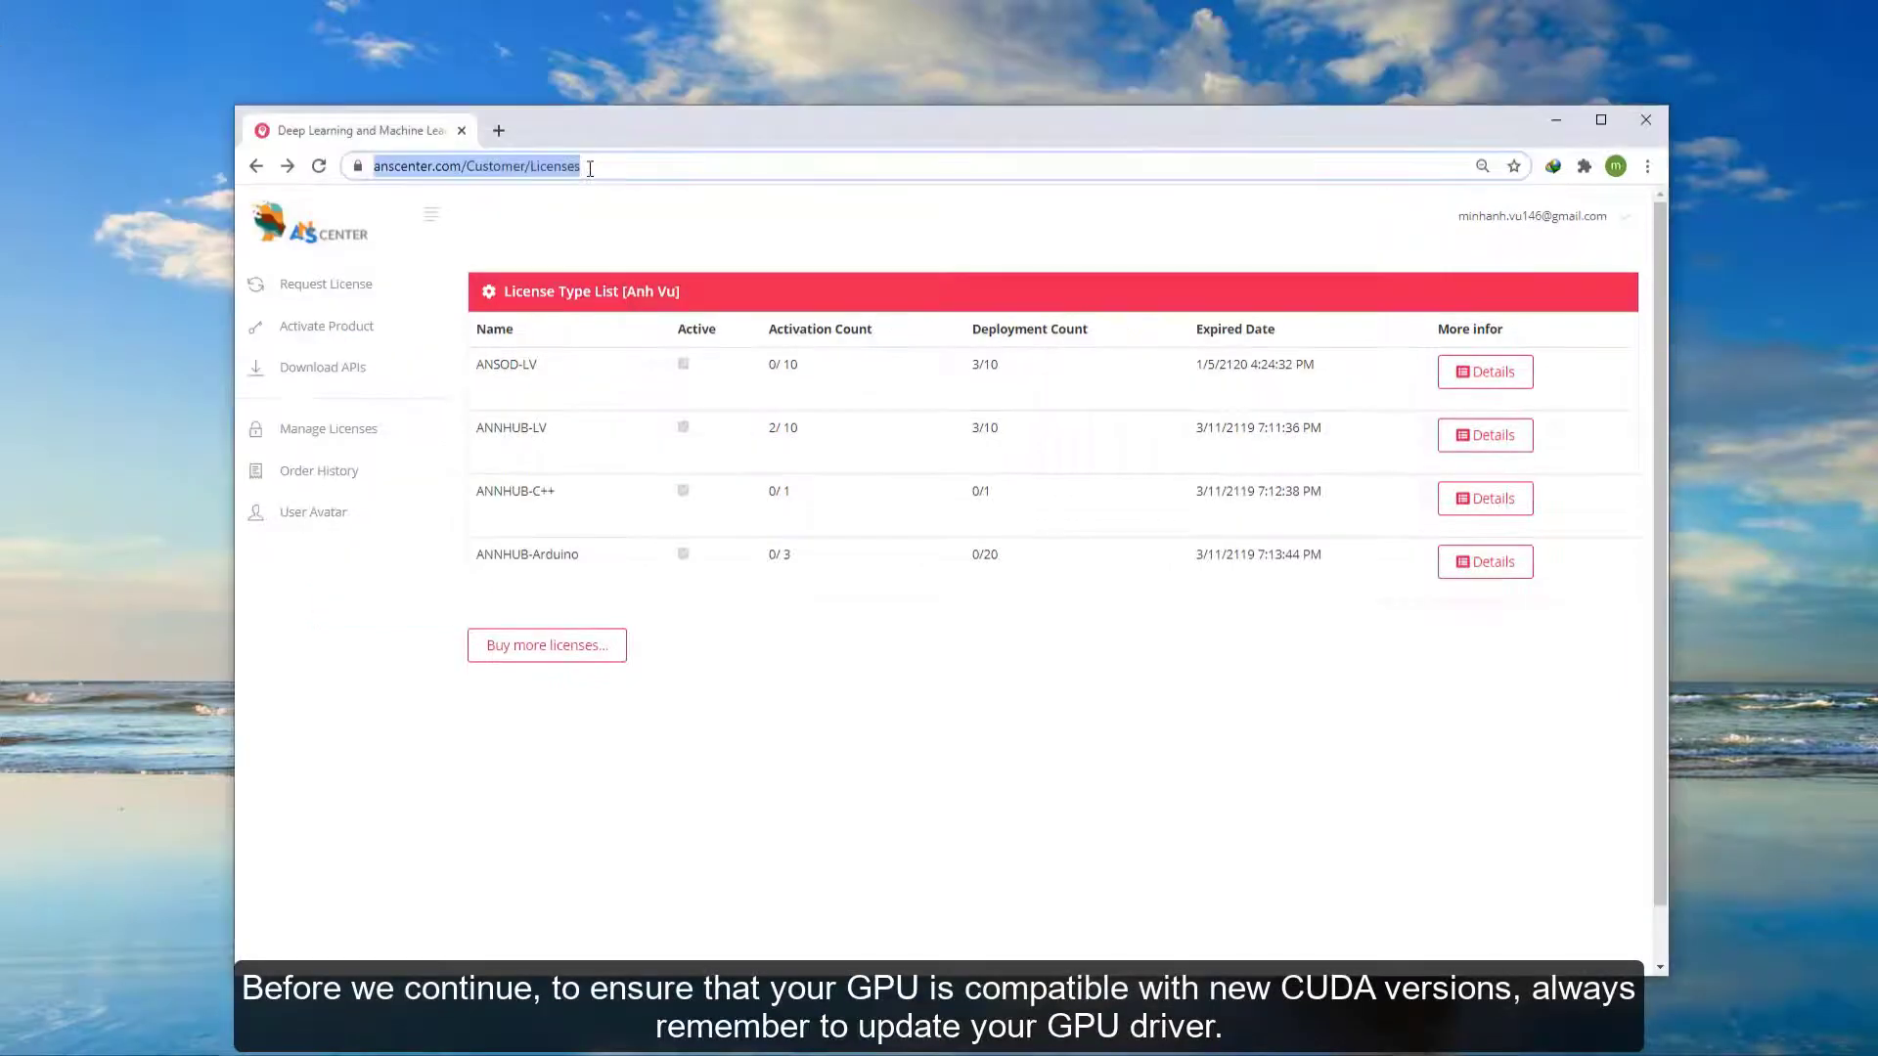
pyautogui.write('nv')
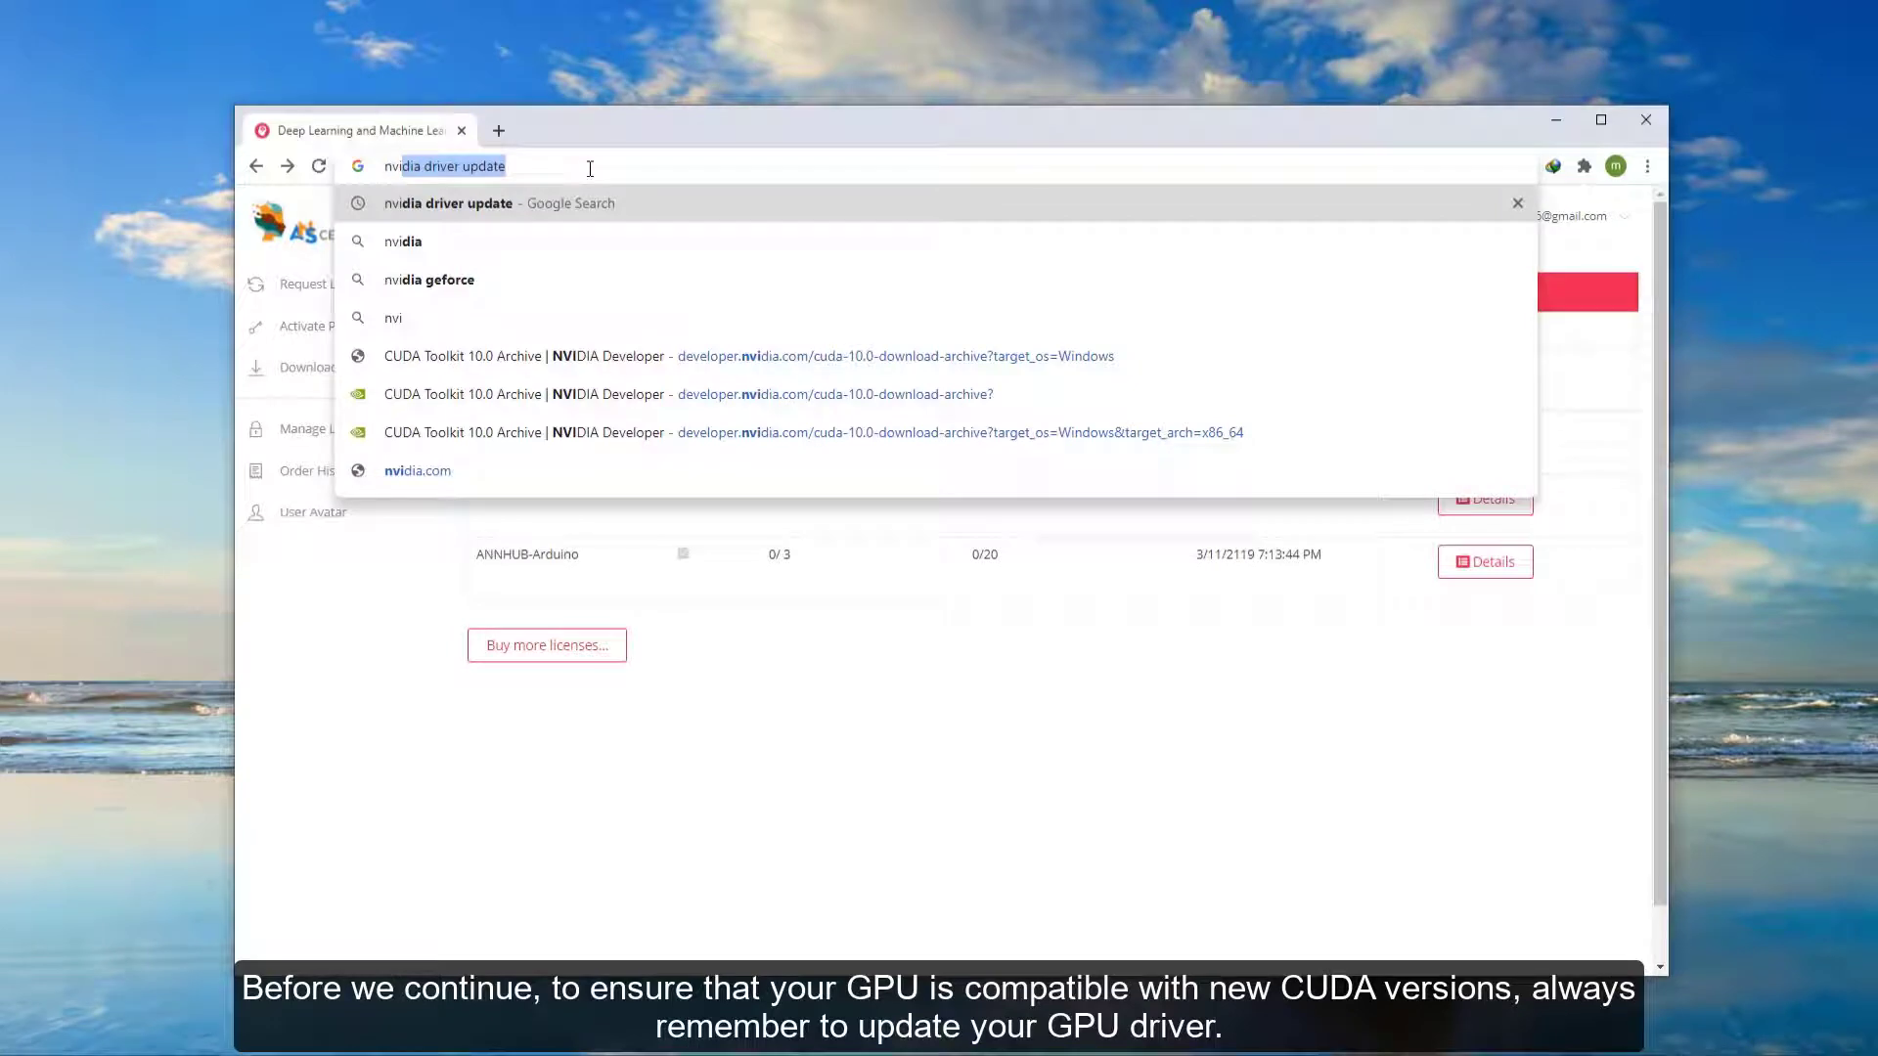
pyautogui.write('i')
pyautogui.press('Return')
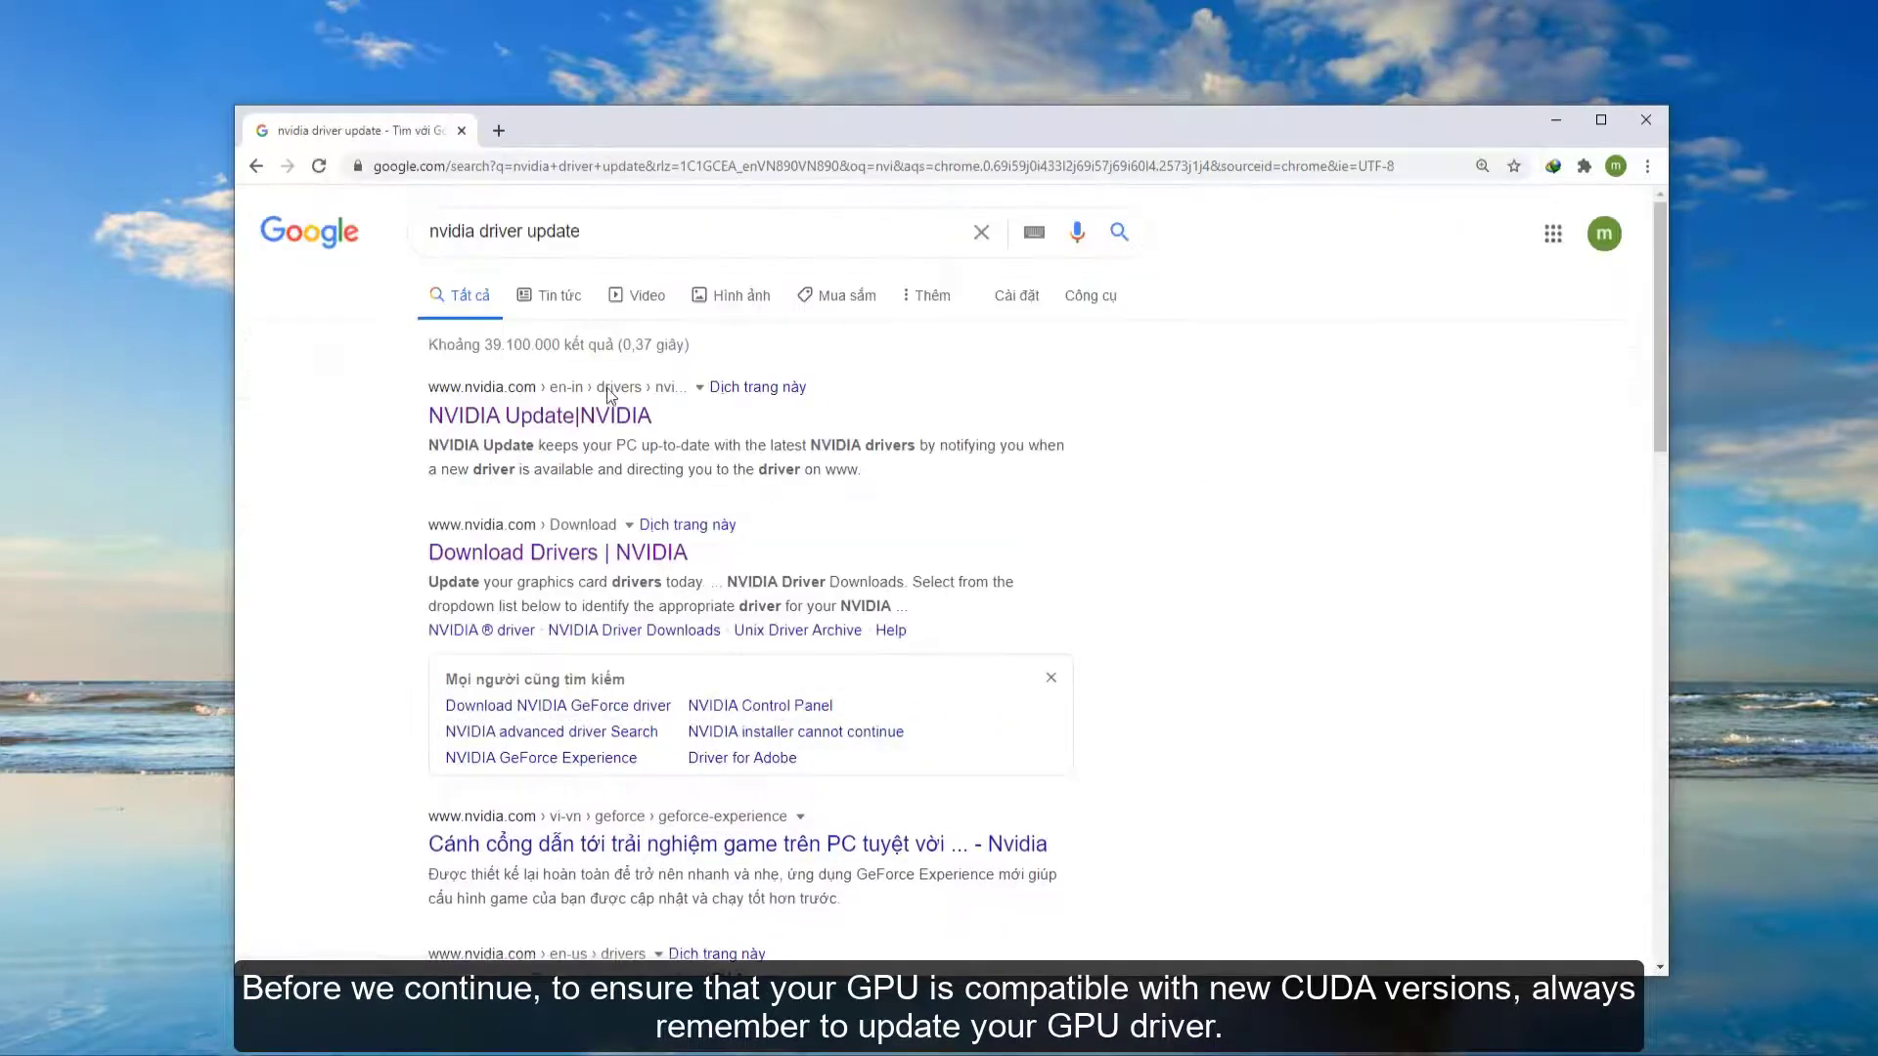
pyautogui.click(608, 553)
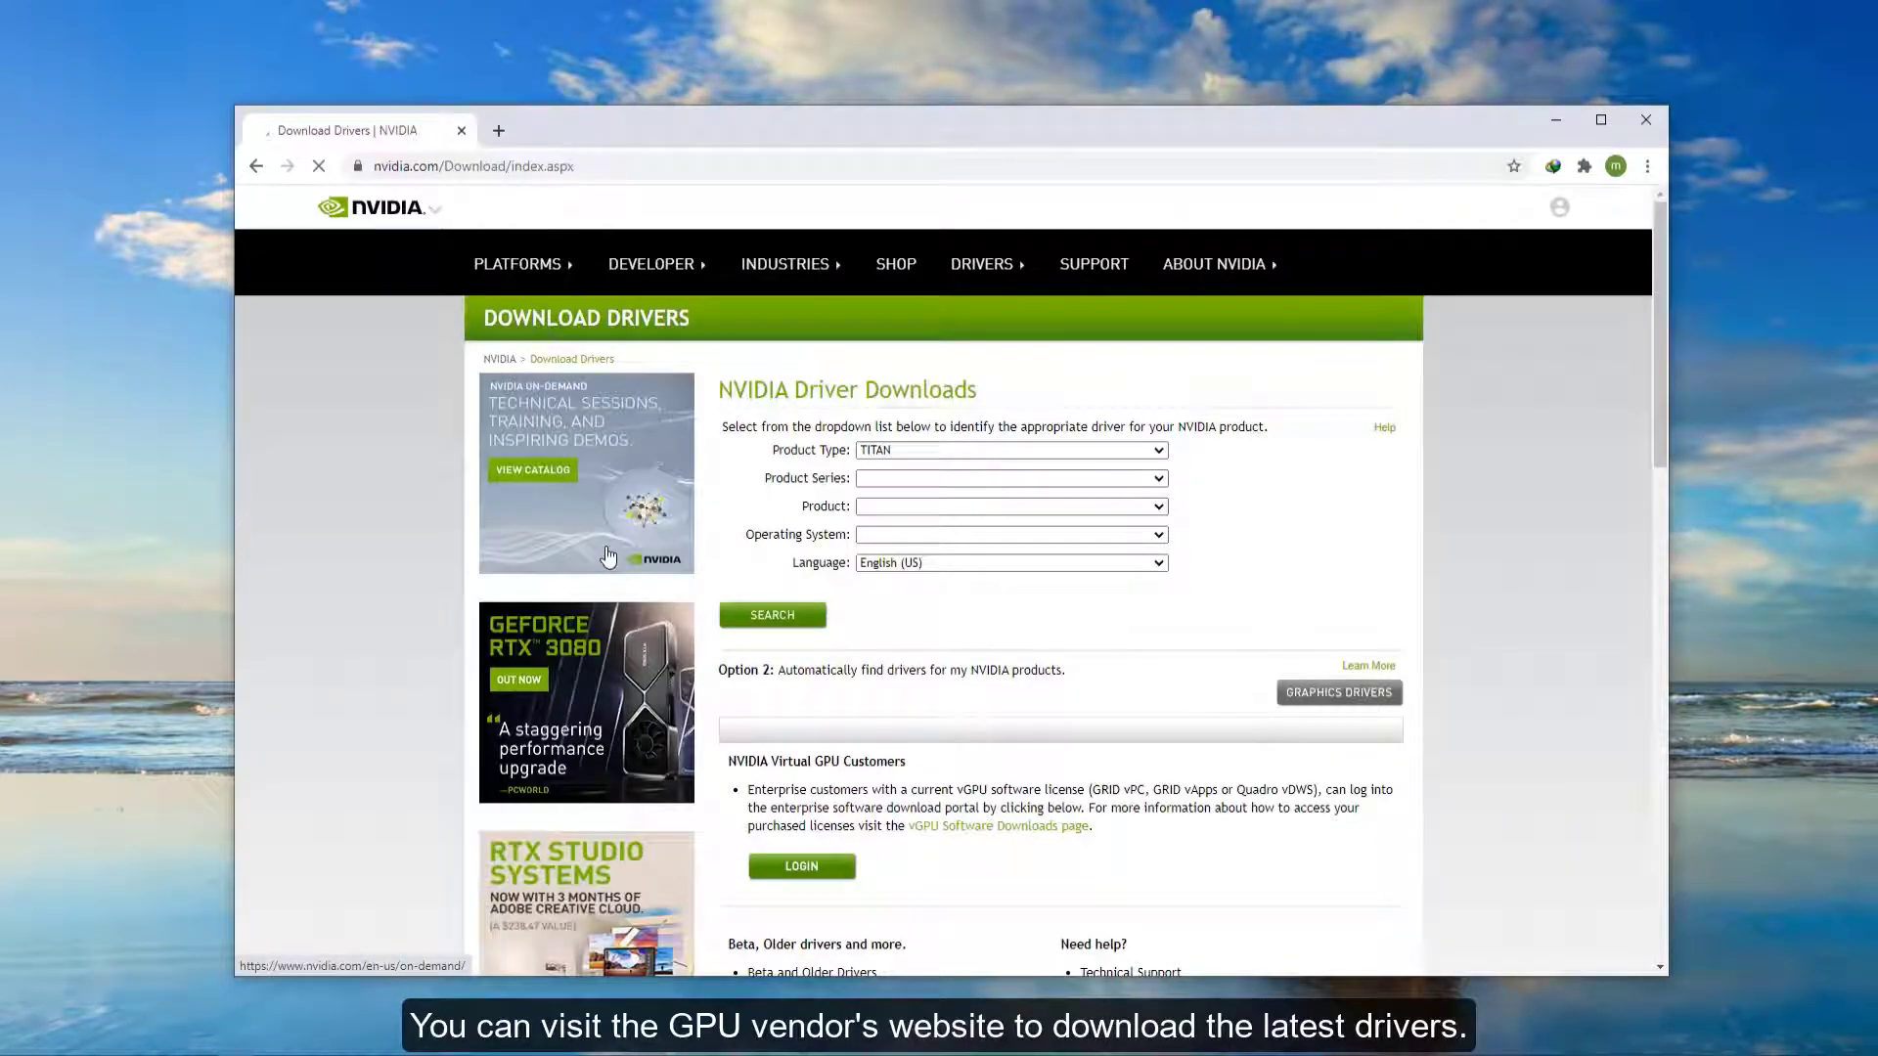
# - Choose GeForce RTX 30 Series and GeForce RTX 3090 in the NVIDIA driver download form
pyautogui.click(1020, 449)
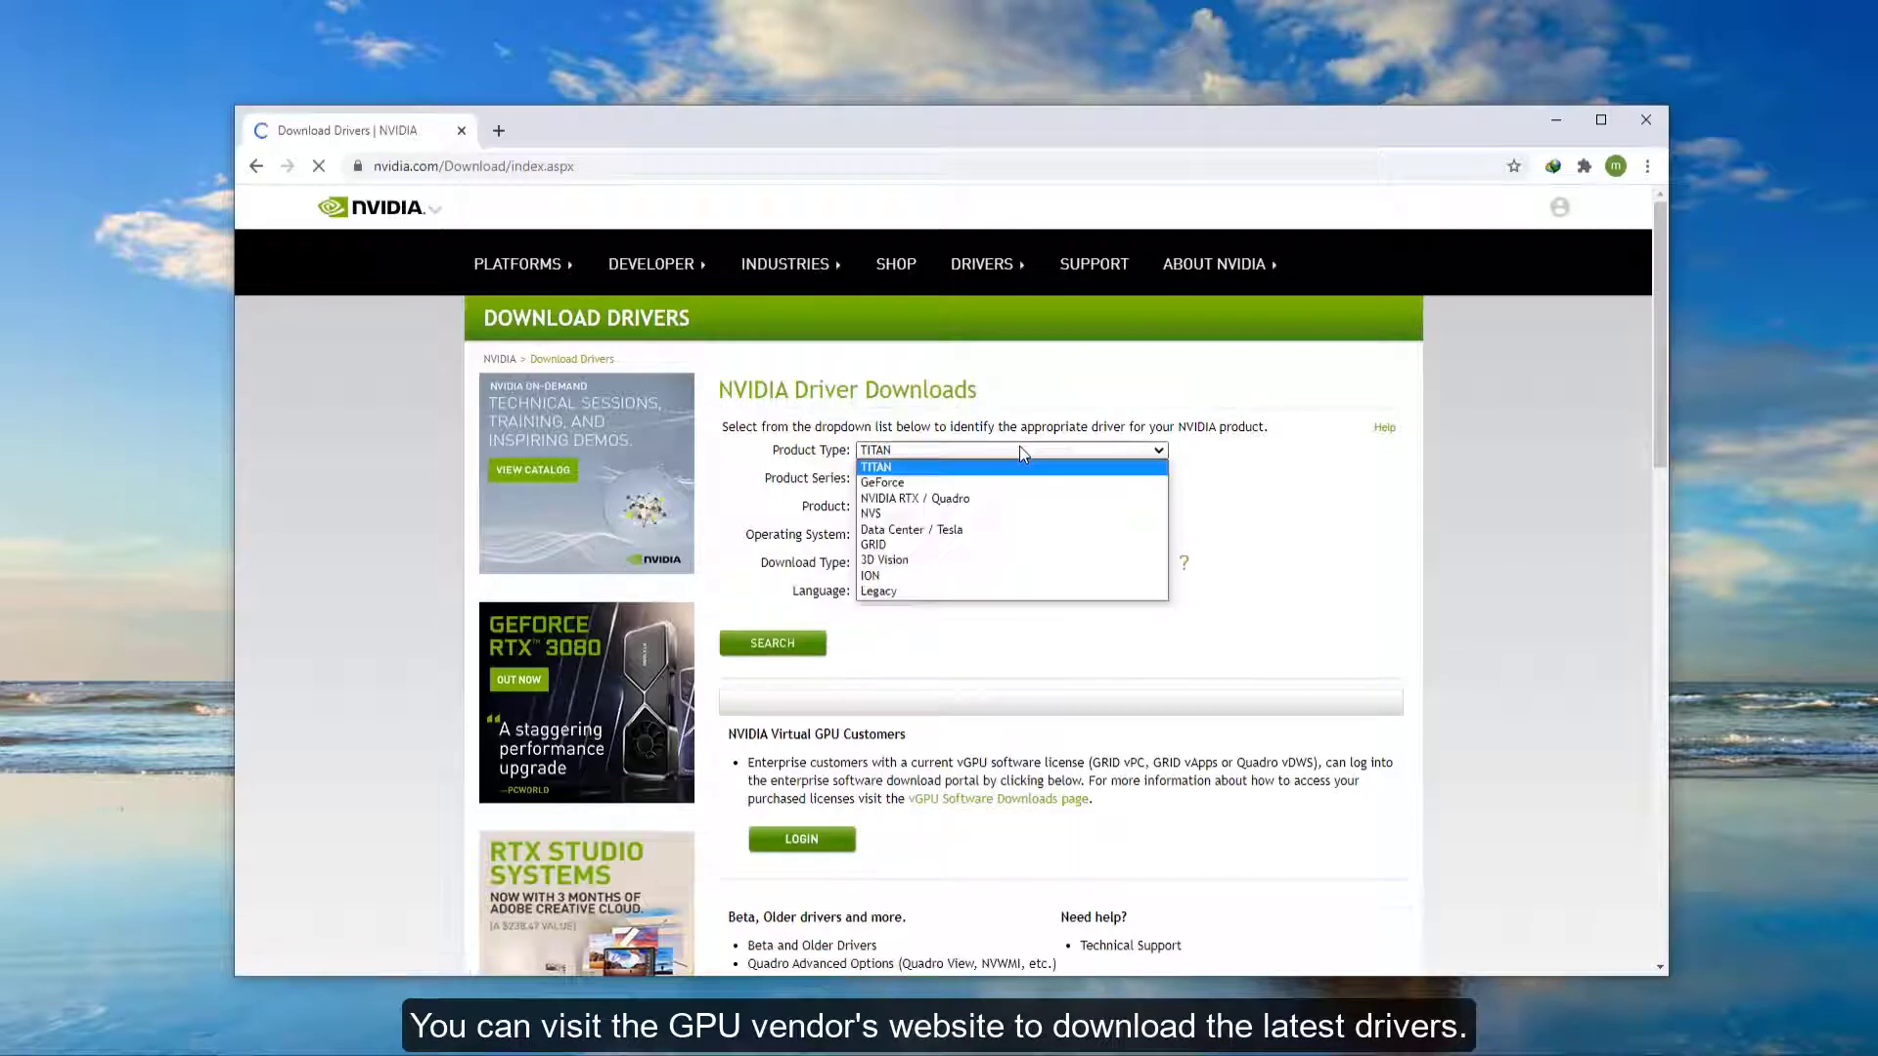
pyautogui.click(1022, 451)
pyautogui.click(1045, 505)
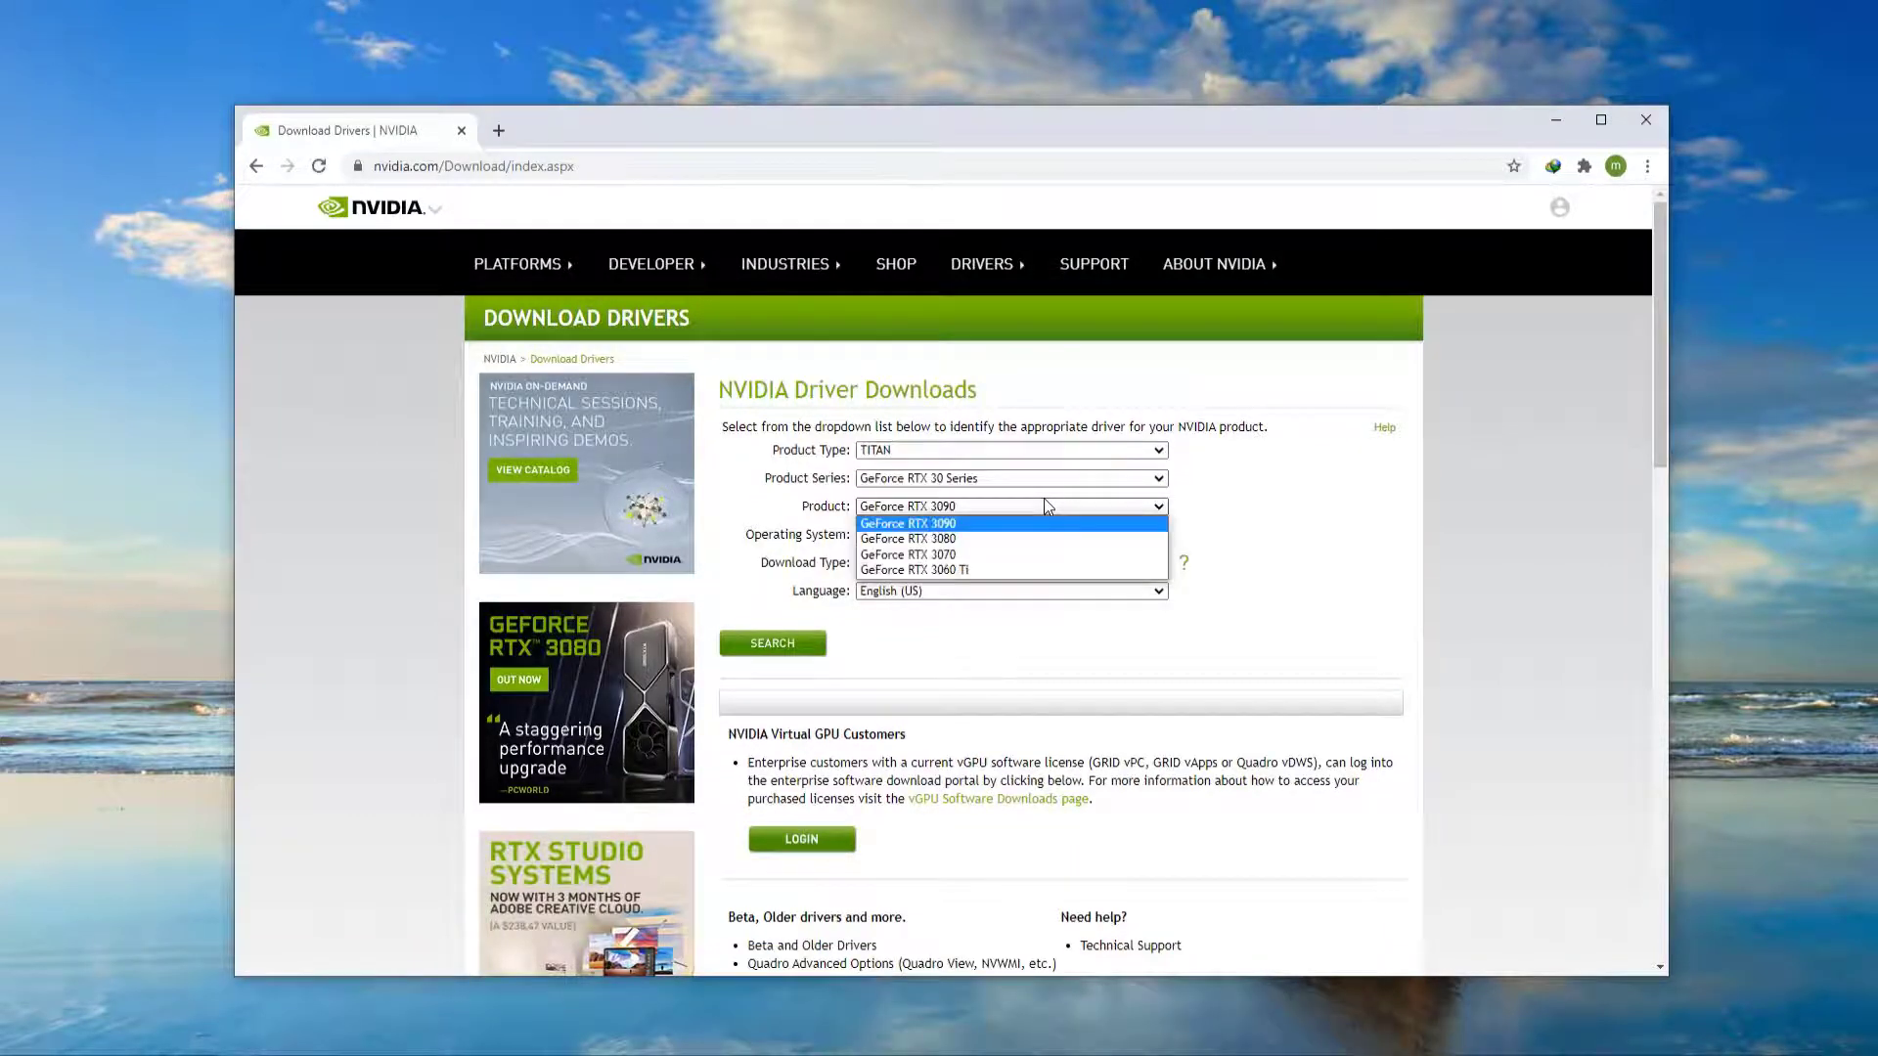
pyautogui.click(1044, 503)
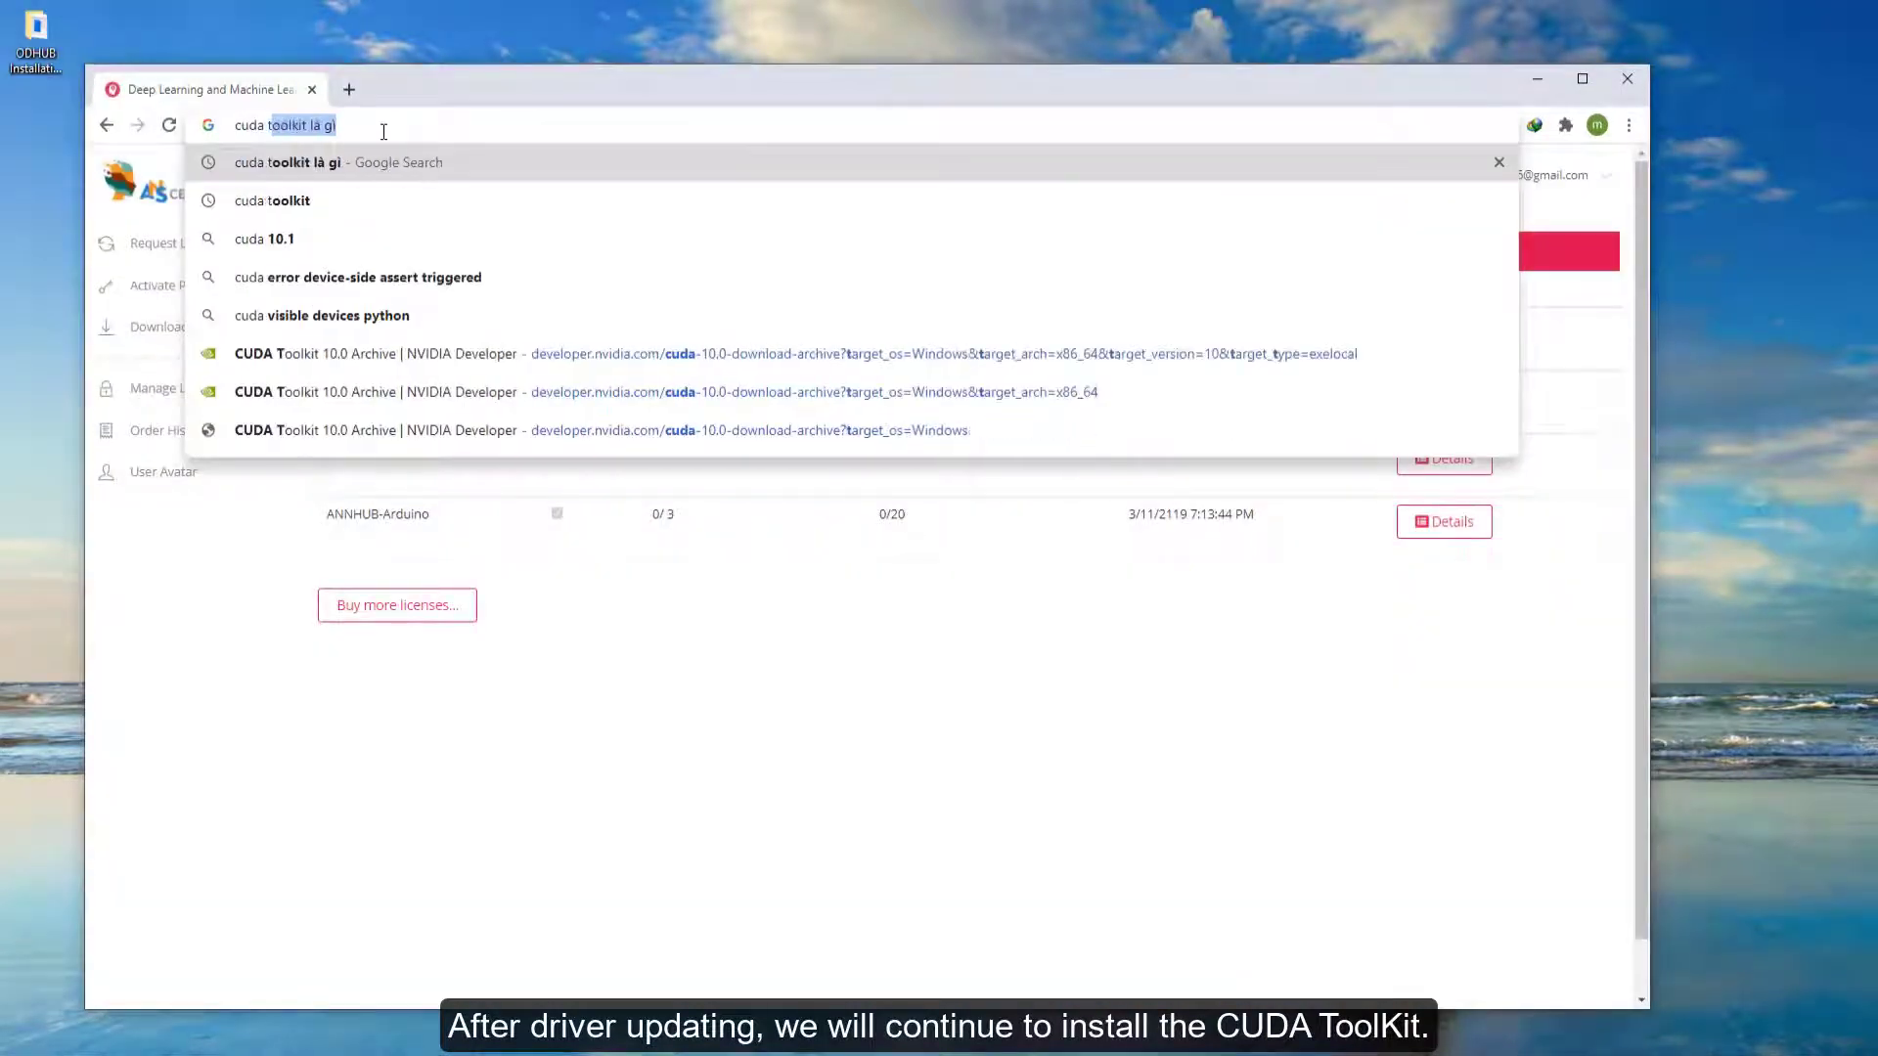
# - Search Google for cuda toolkit archive and open the NVIDIA CUDA Toolkit Archive page
pyautogui.write('oolkit á')
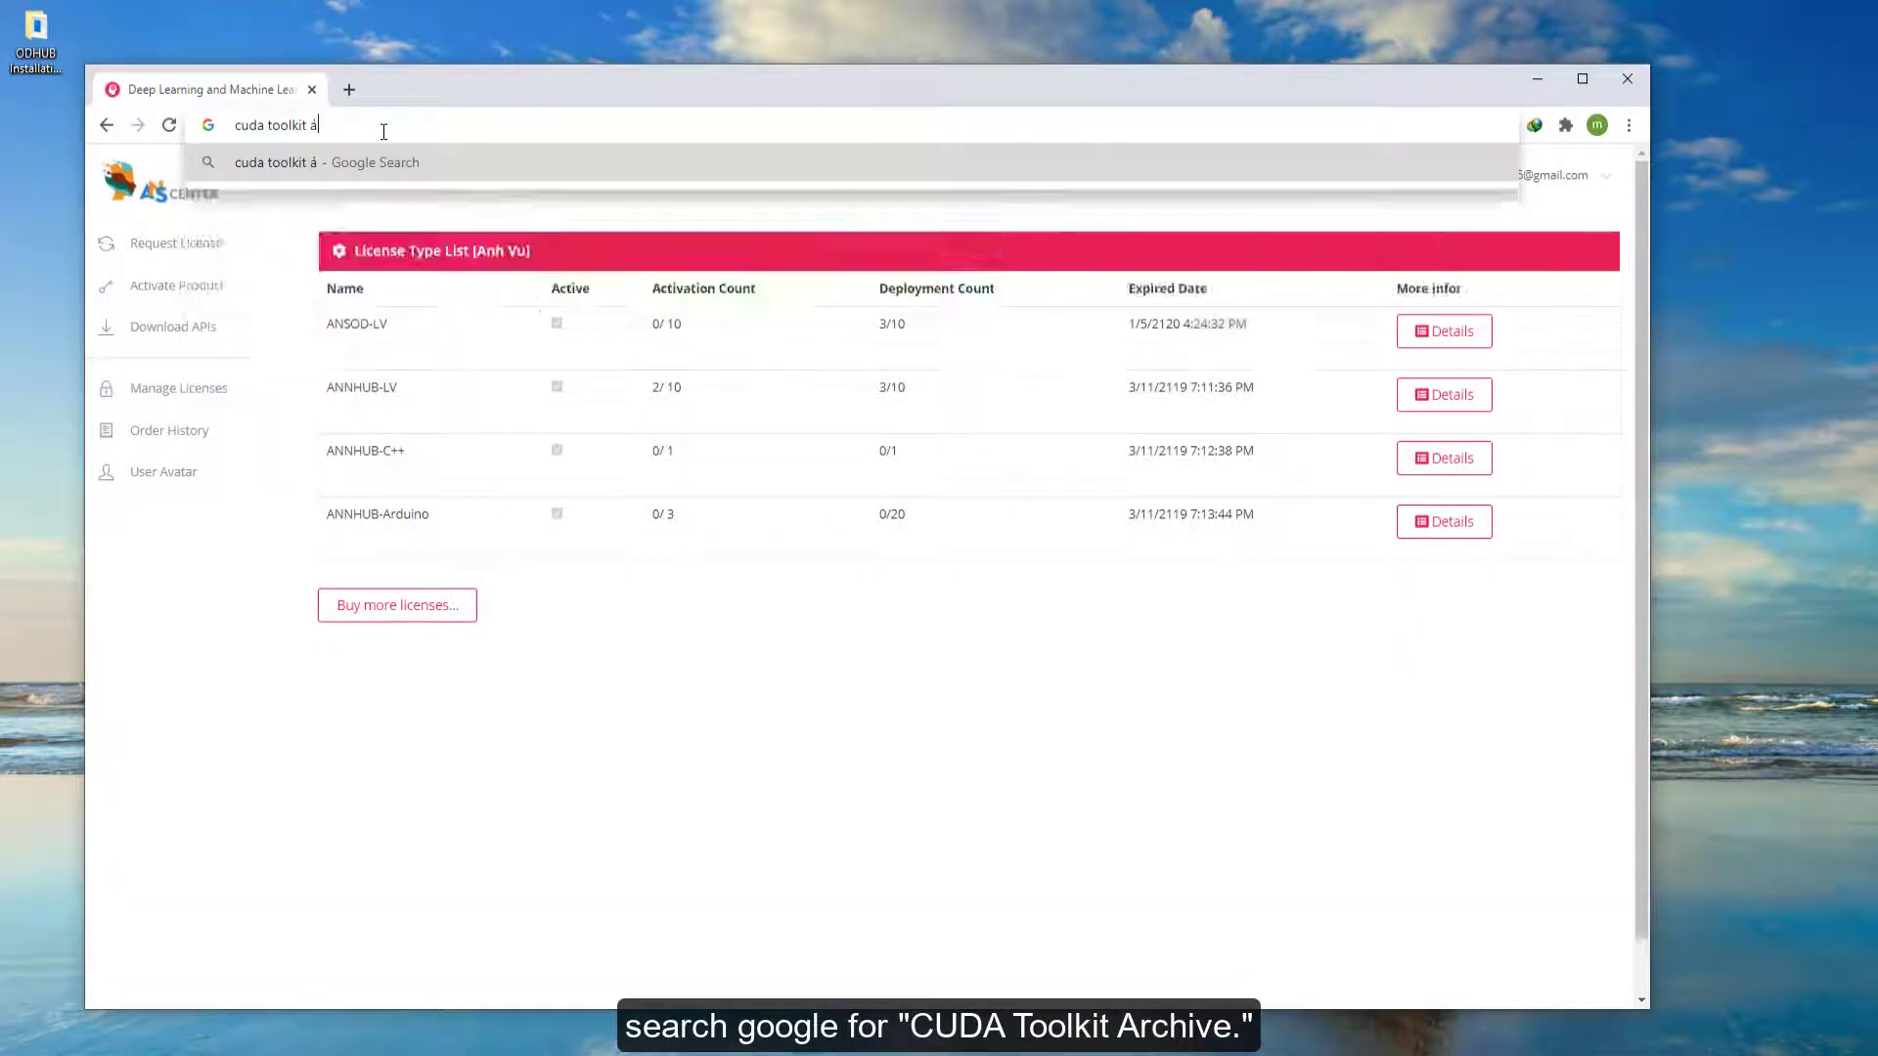
pyautogui.press('BackSpace')
pyautogui.write('archive')
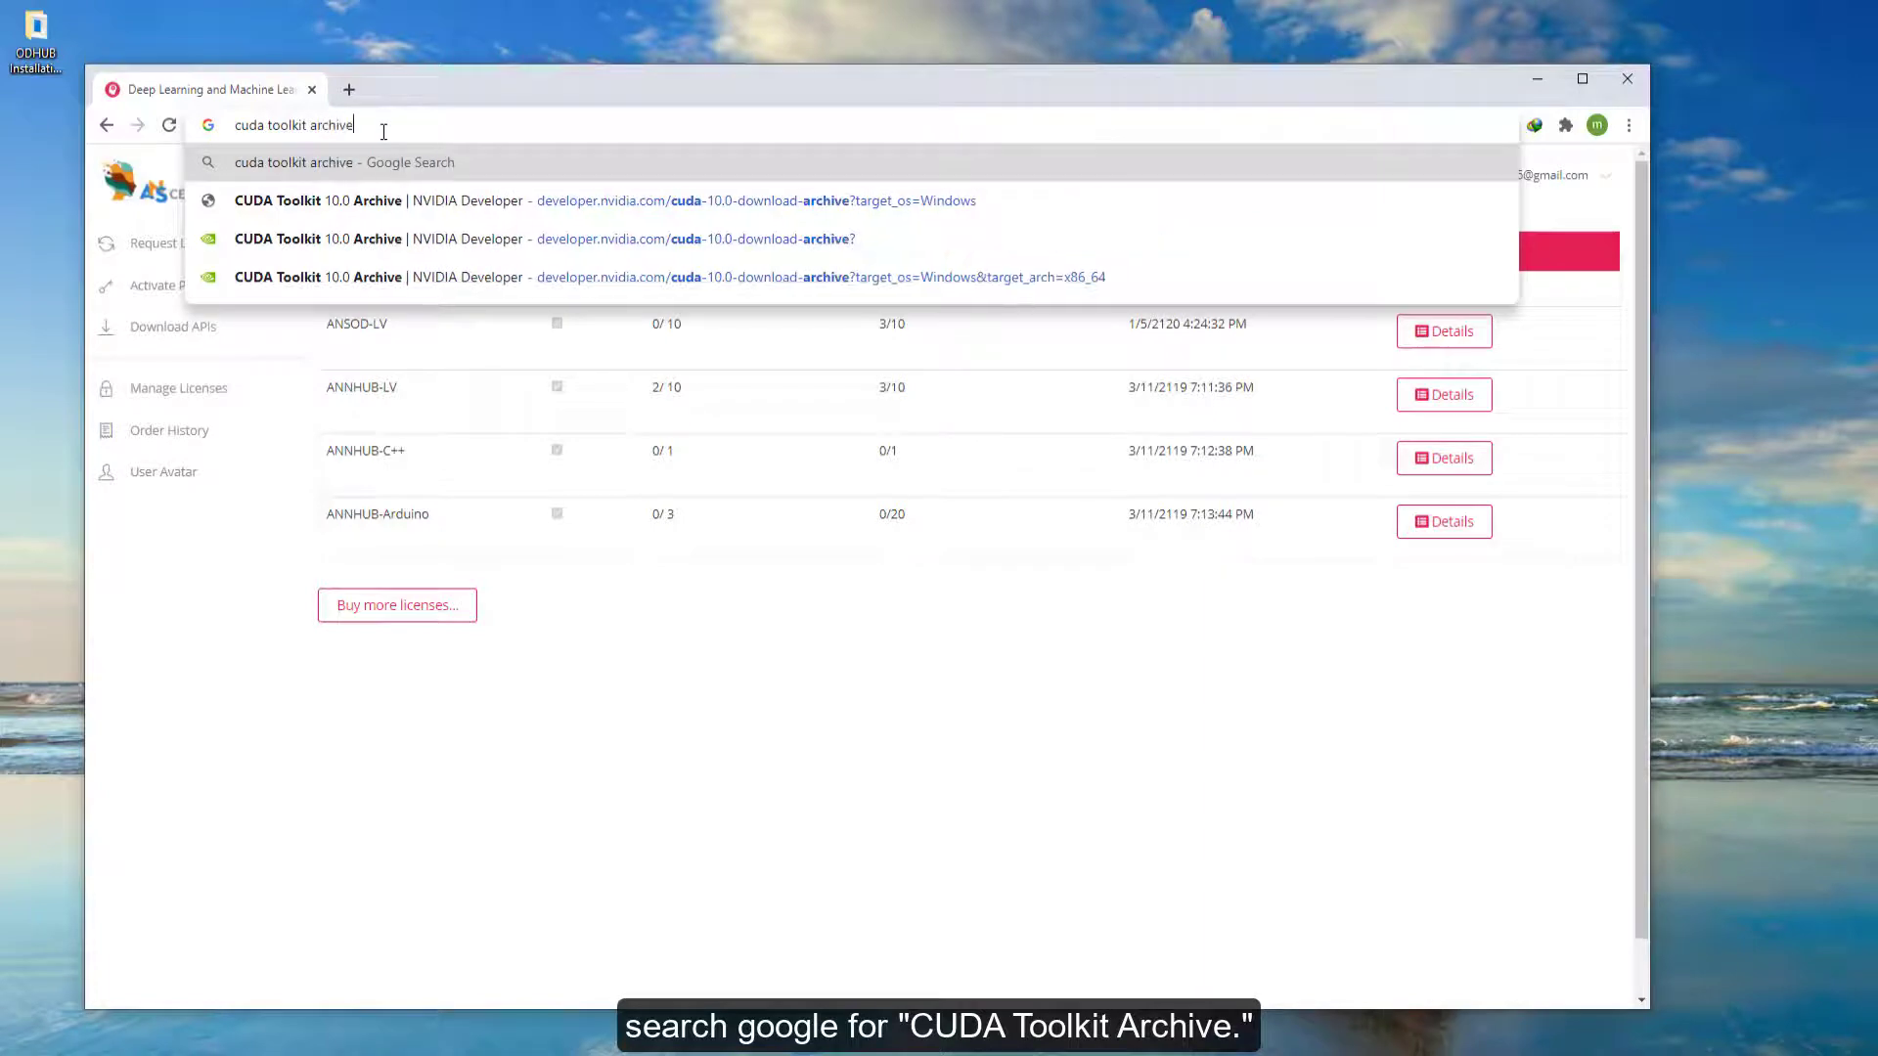
pyautogui.press('Return')
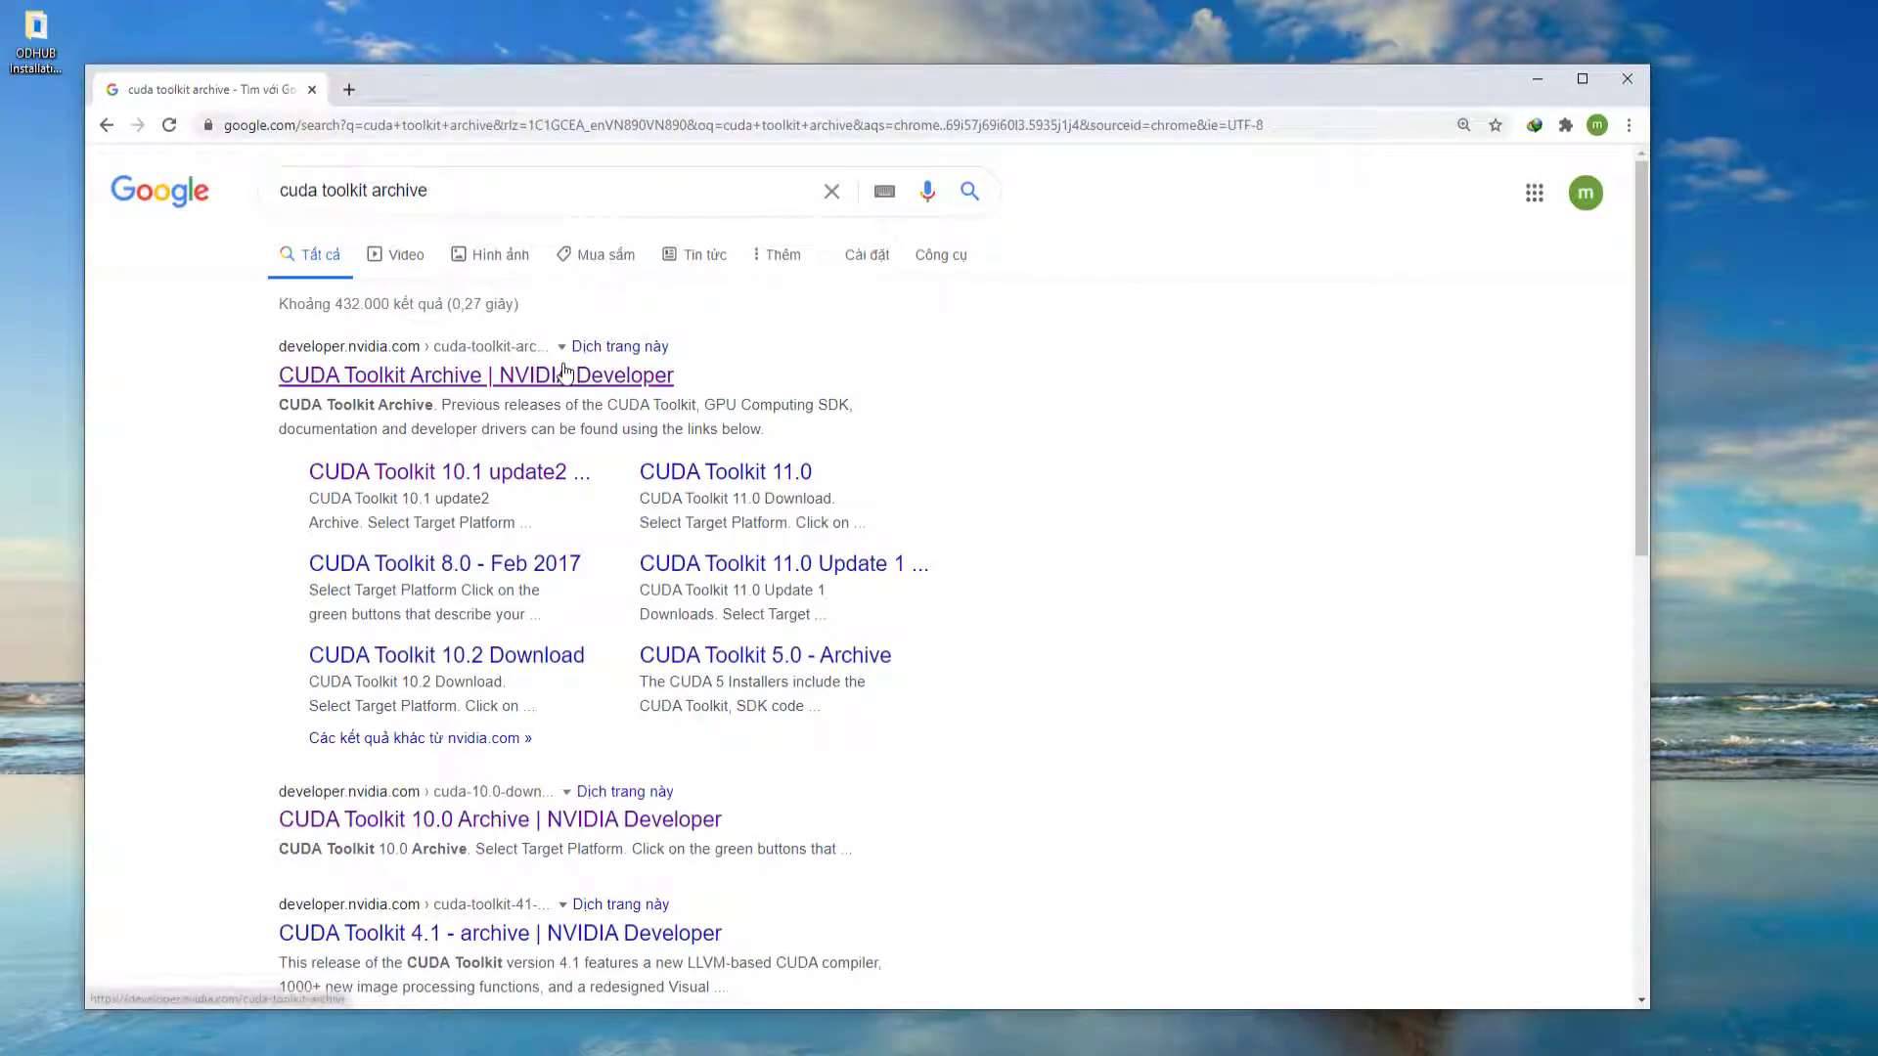
pyautogui.click(565, 372)
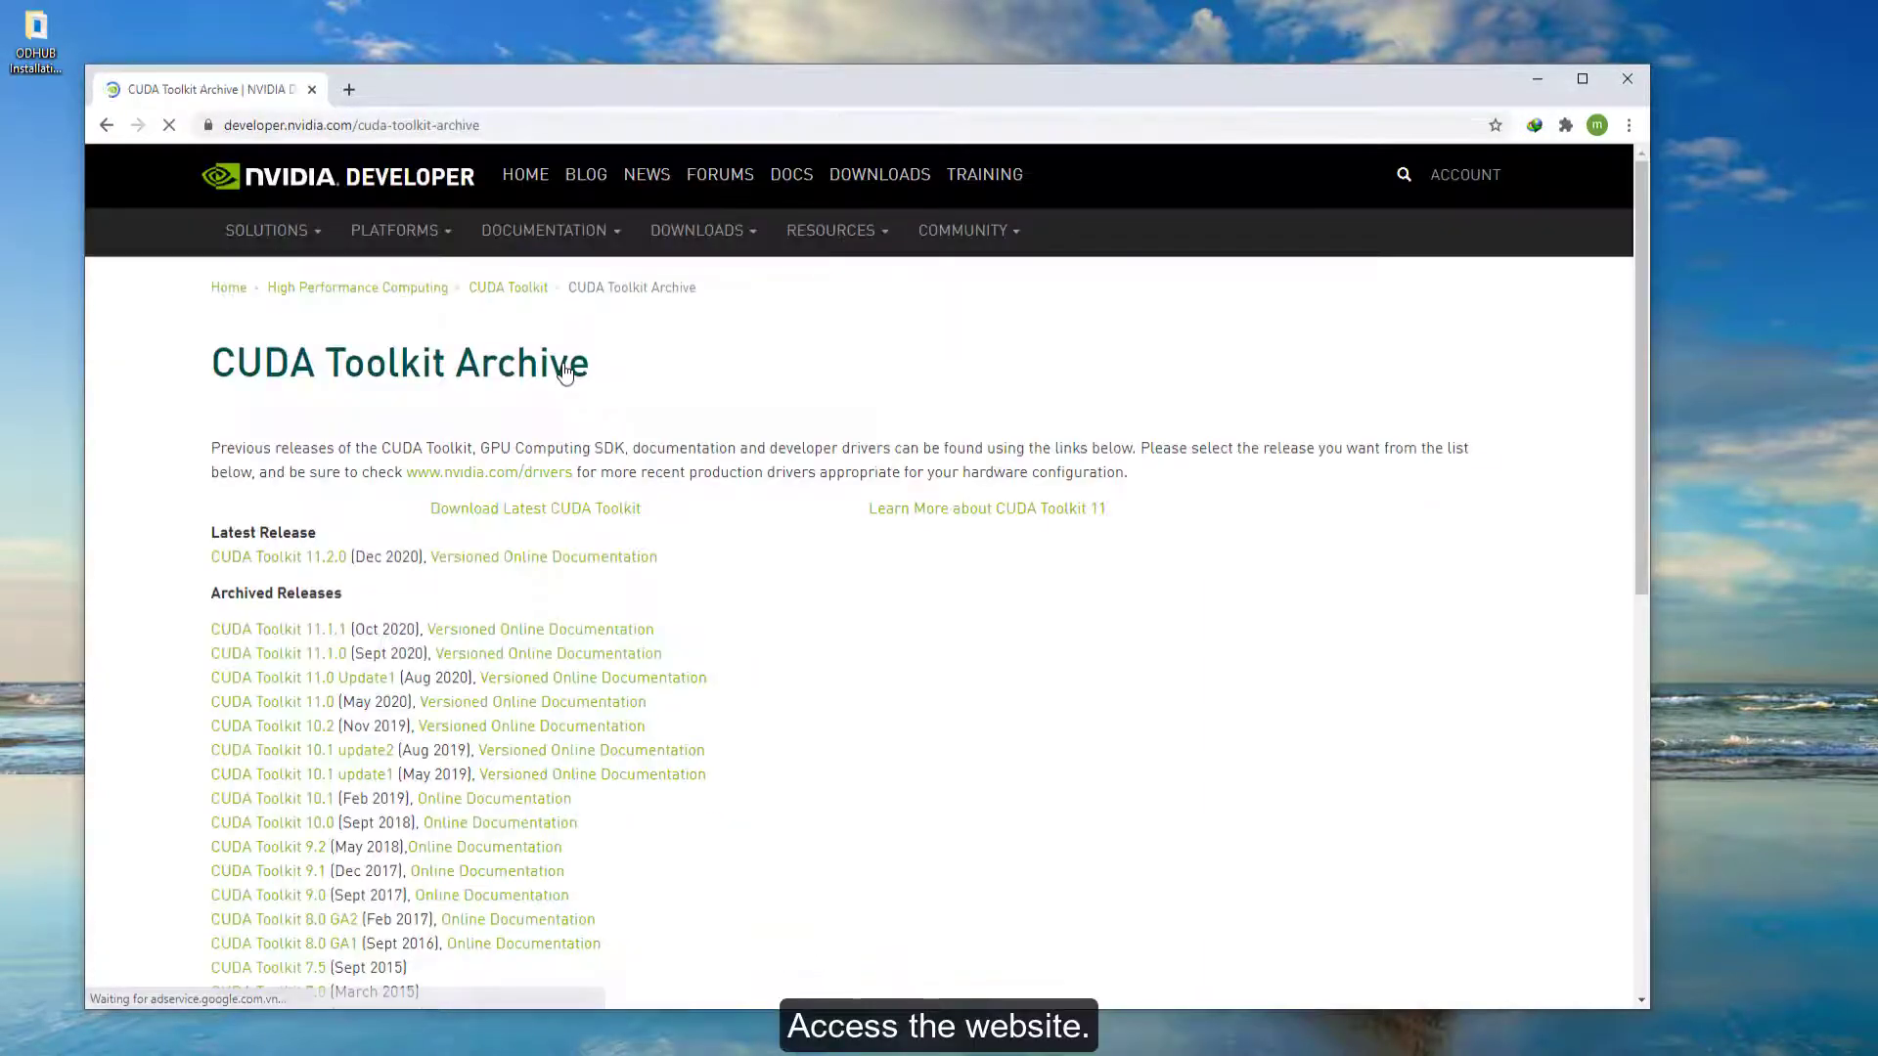
pyautogui.scroll(-2, 565, 371)
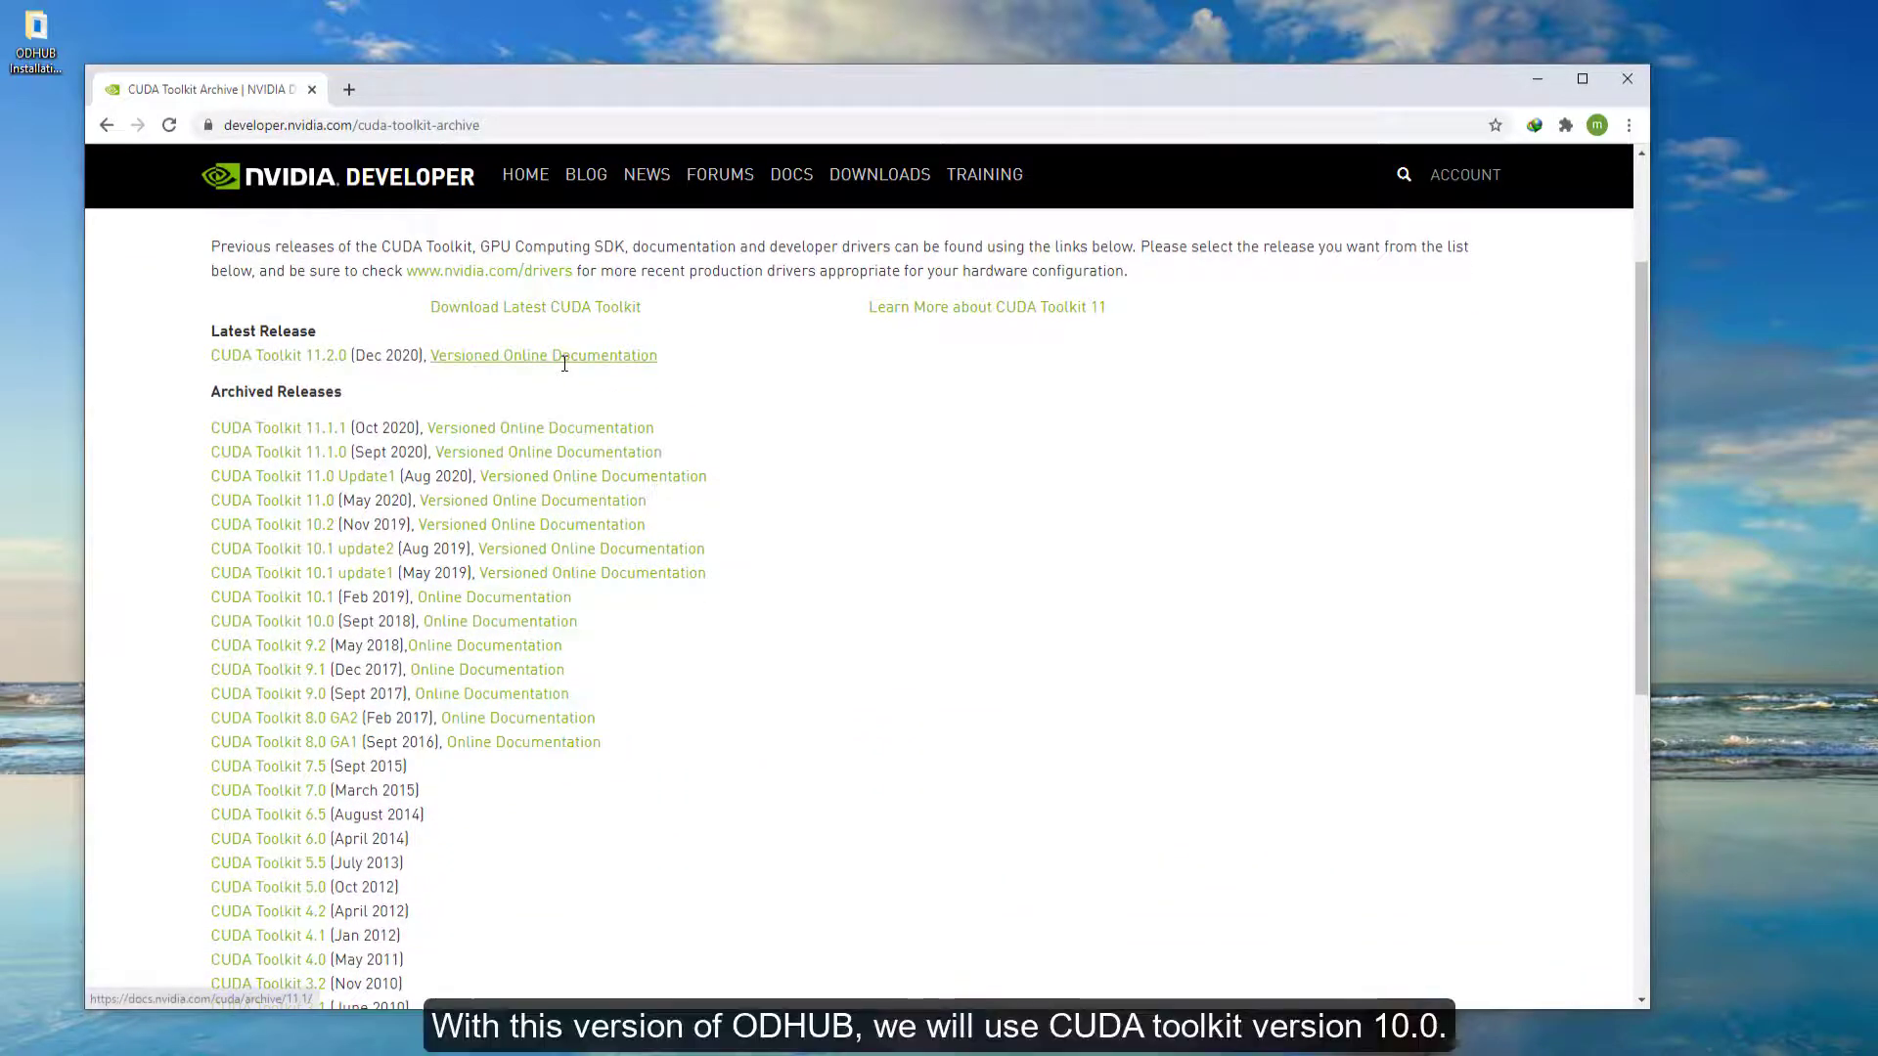
# - Open the CUDA Toolkit 10.0 archive and download the Windows 10 x86_64 exe (local) installer
pyautogui.click(279, 625)
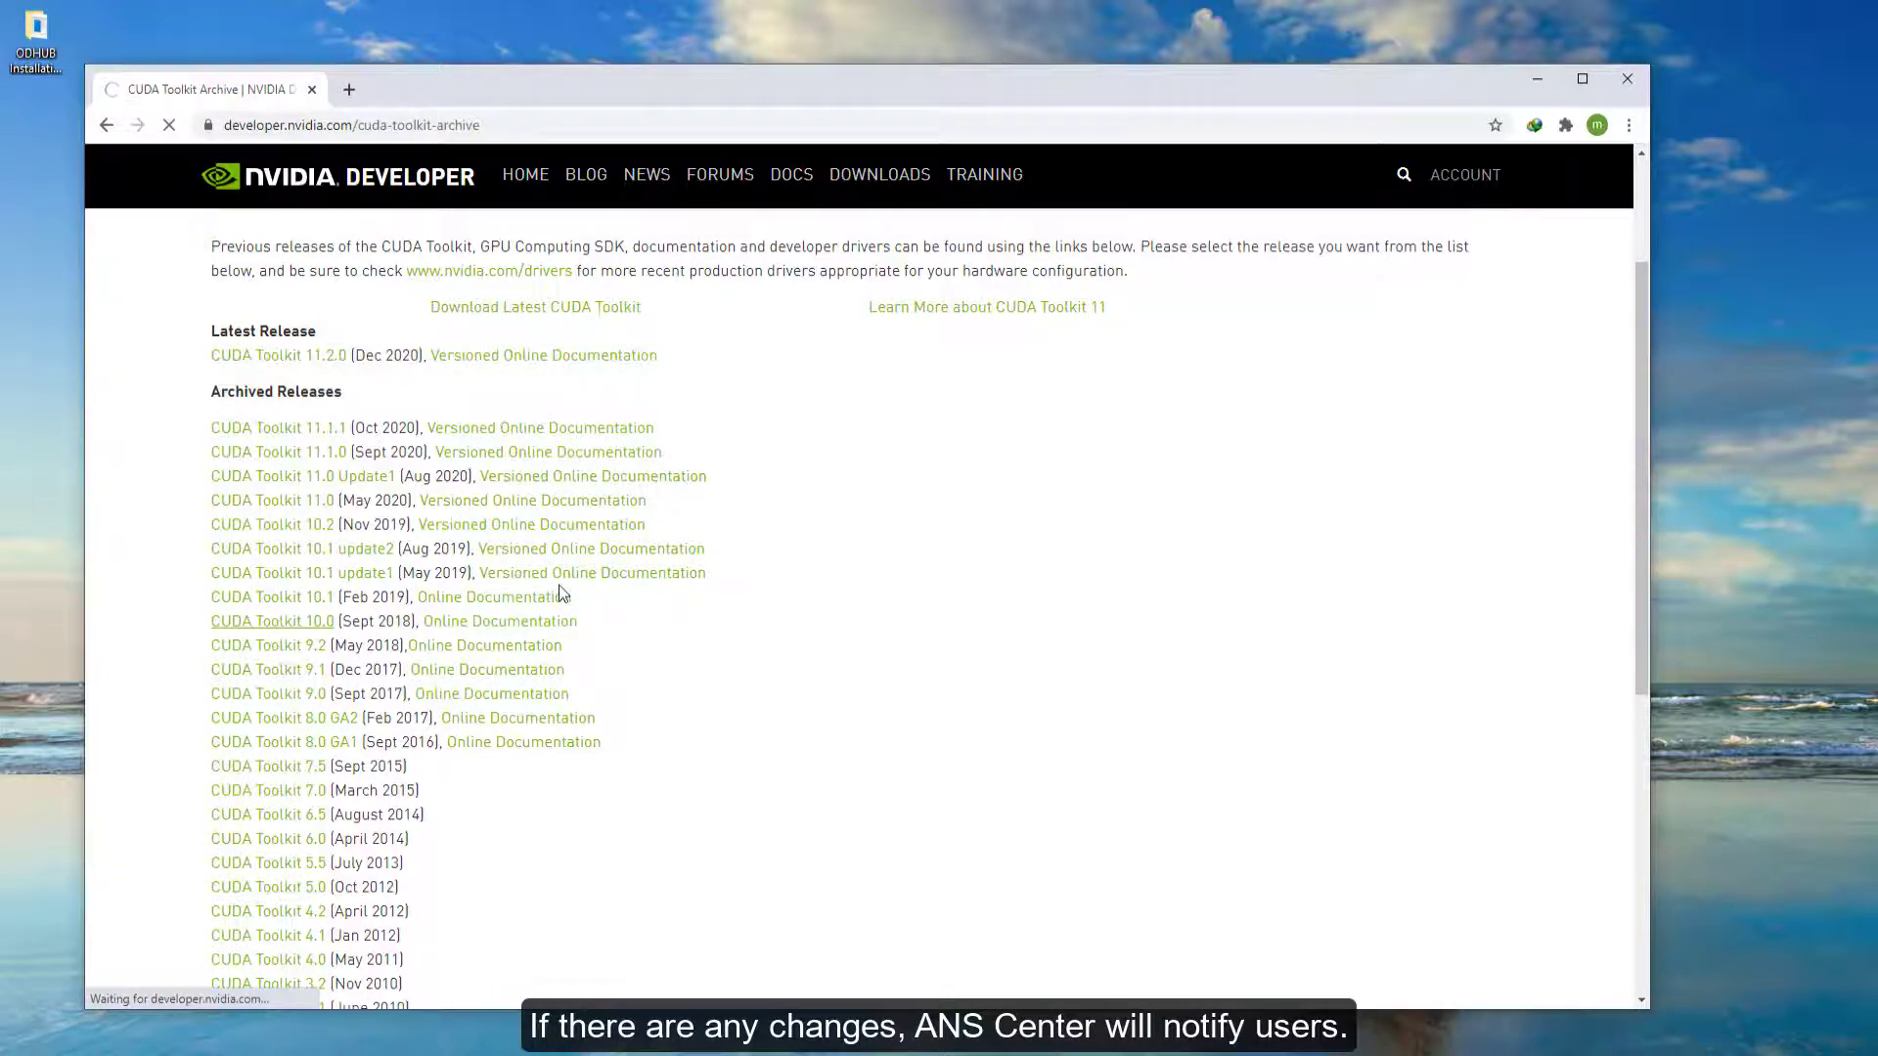
pyautogui.scroll(-1, 684, 396)
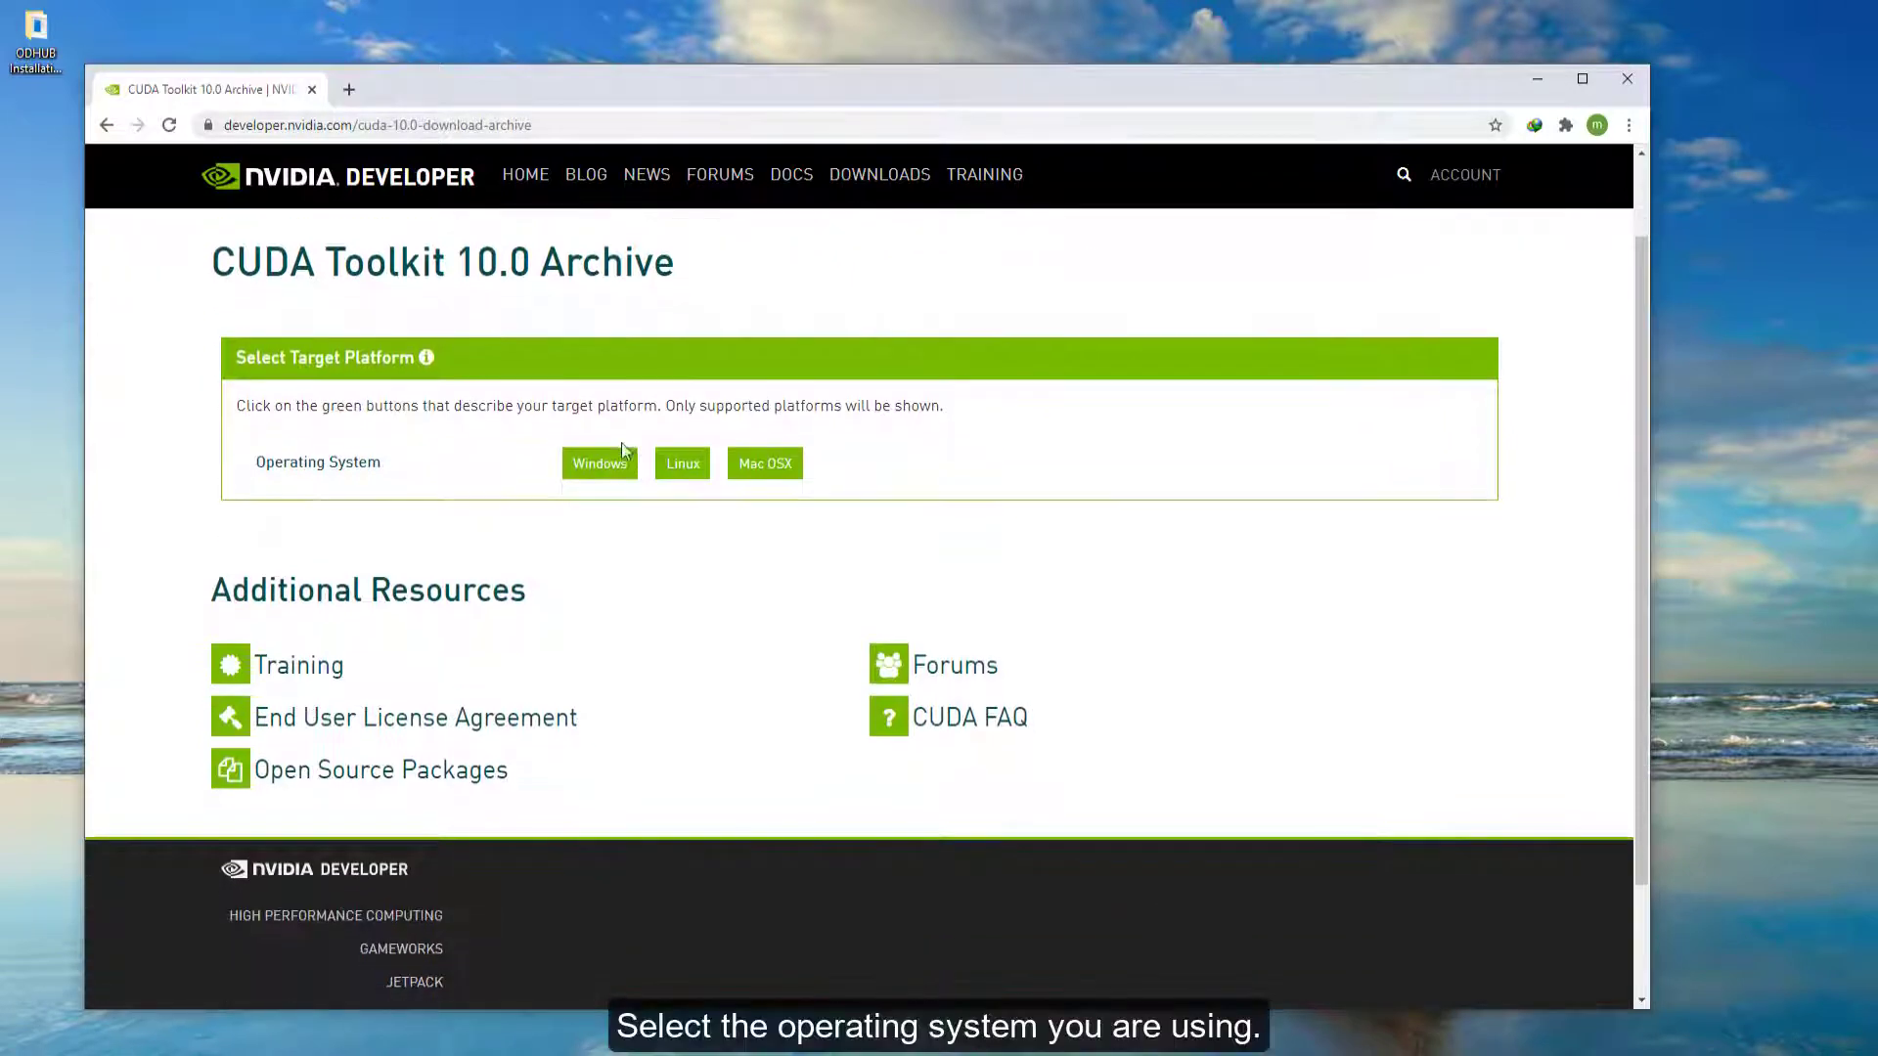
pyautogui.click(600, 464)
pyautogui.click(587, 554)
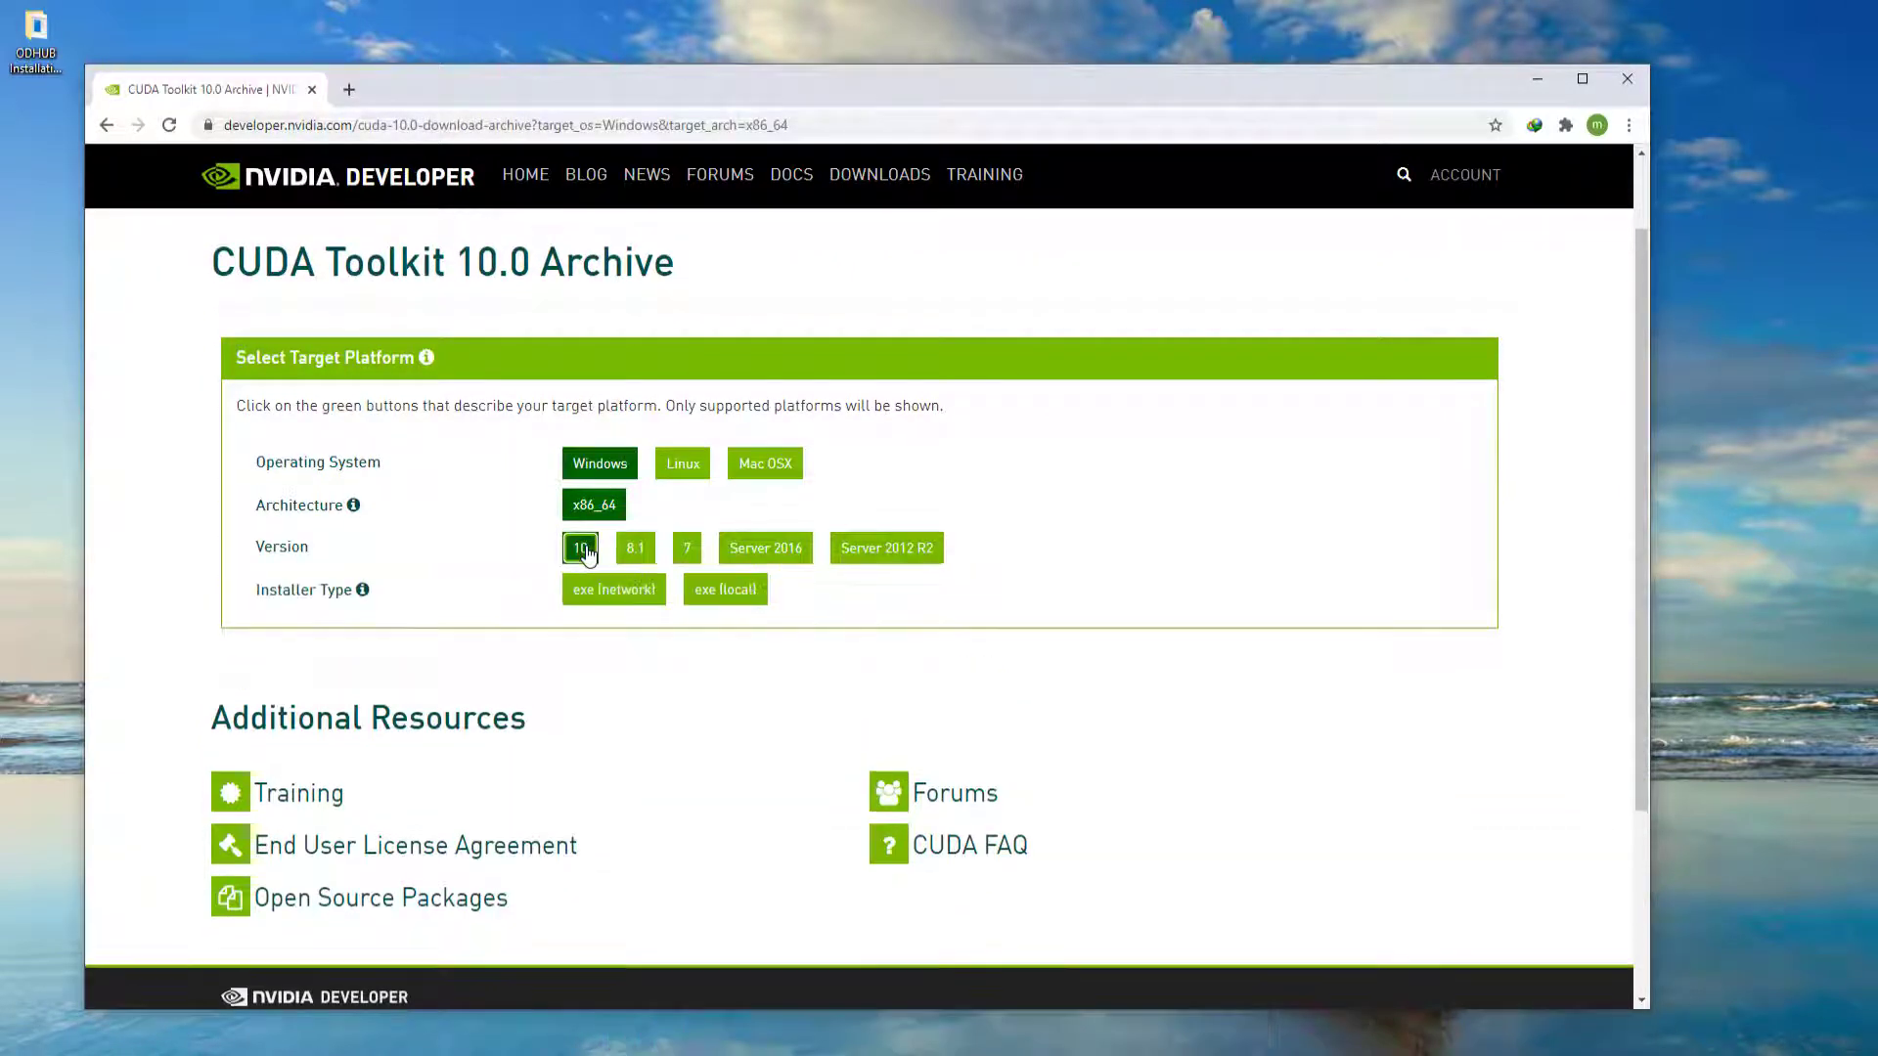
pyautogui.click(697, 592)
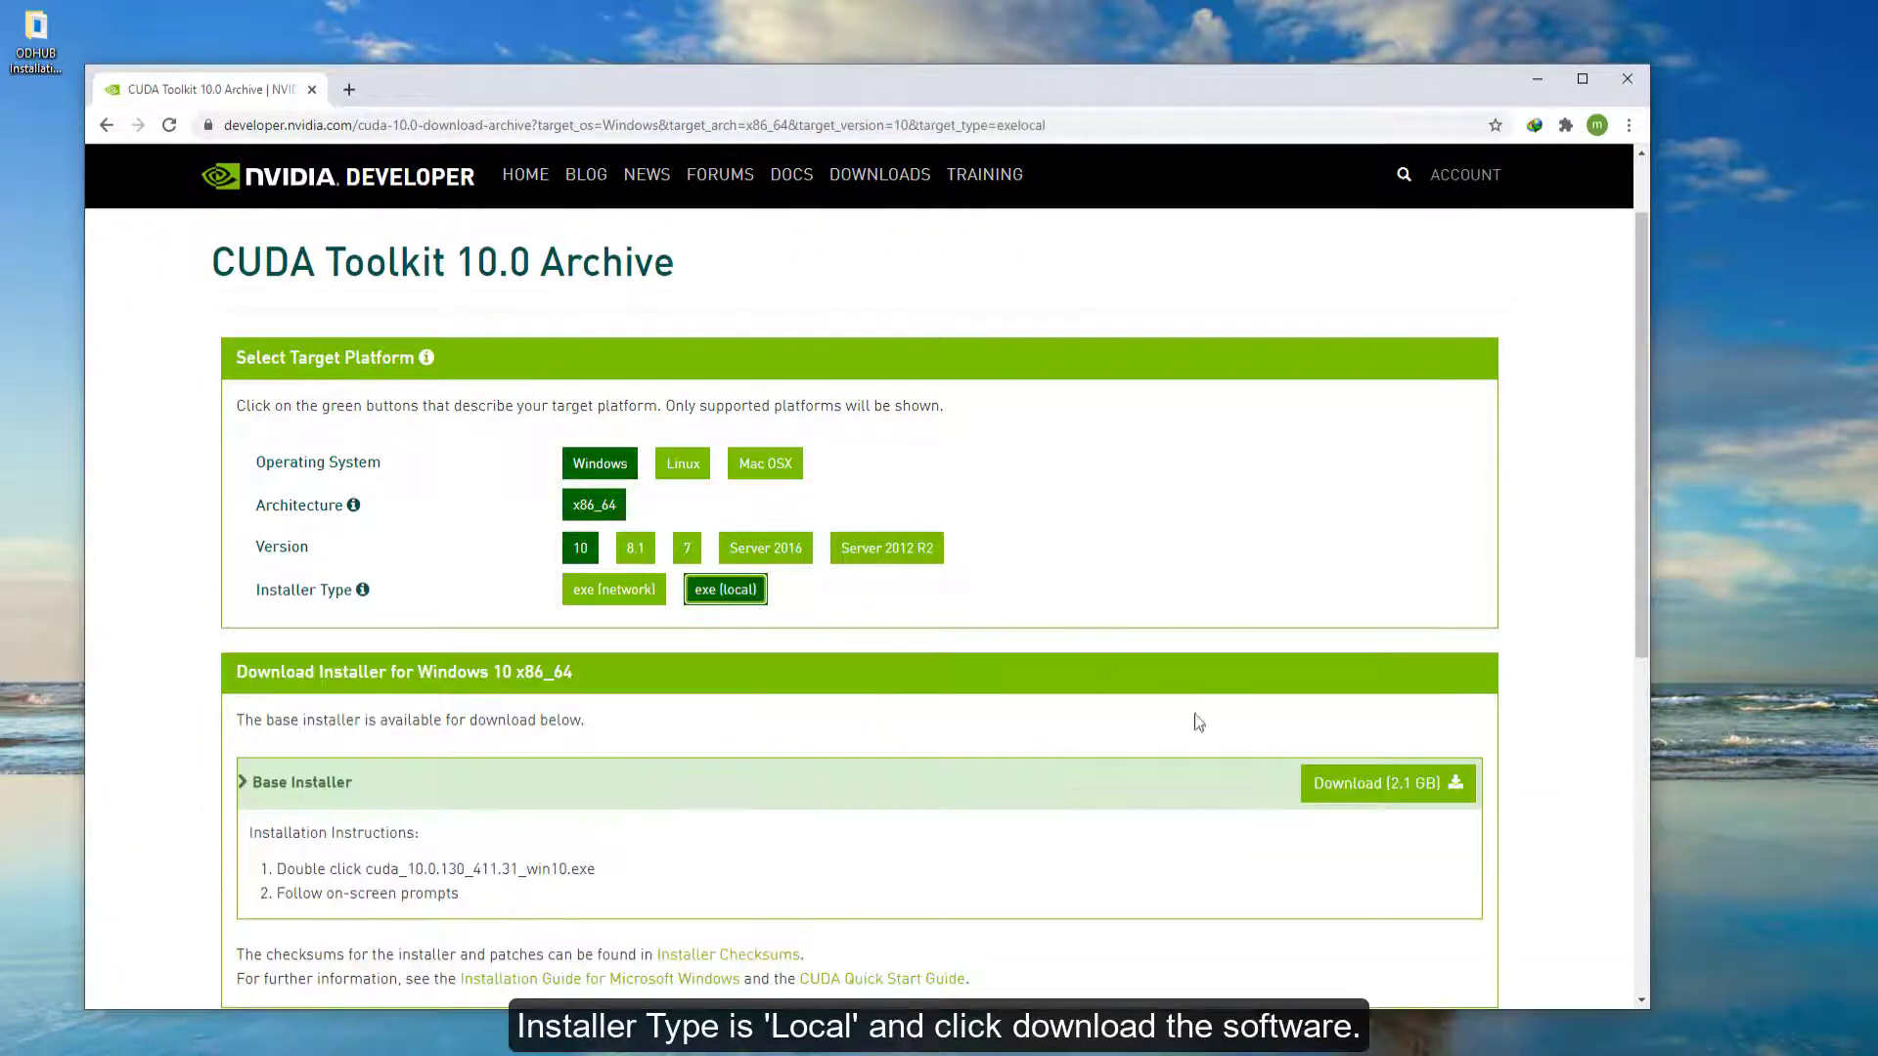
pyautogui.click(1354, 804)
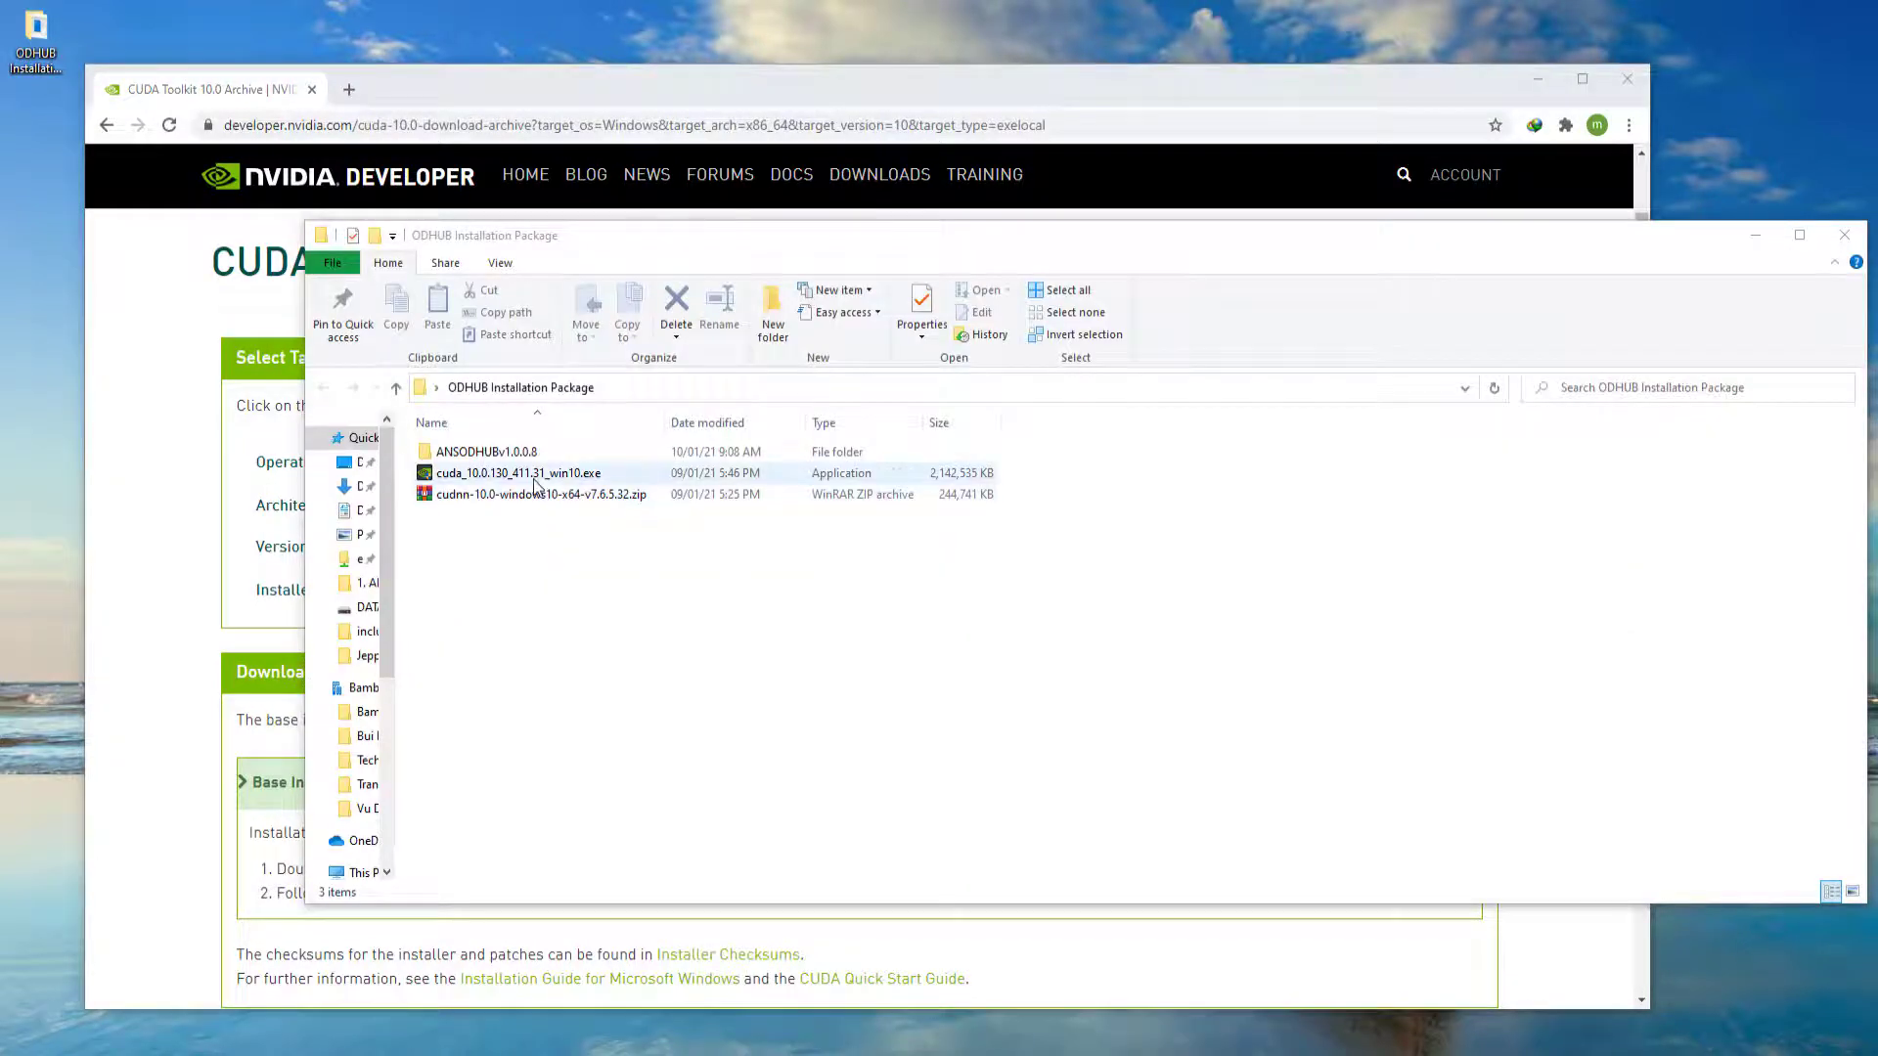
# - Run the cuda_10.0.130_411.31_win10.exe installer with the default extraction path and Express options through to completion
pyautogui.doubleClick(535, 474)
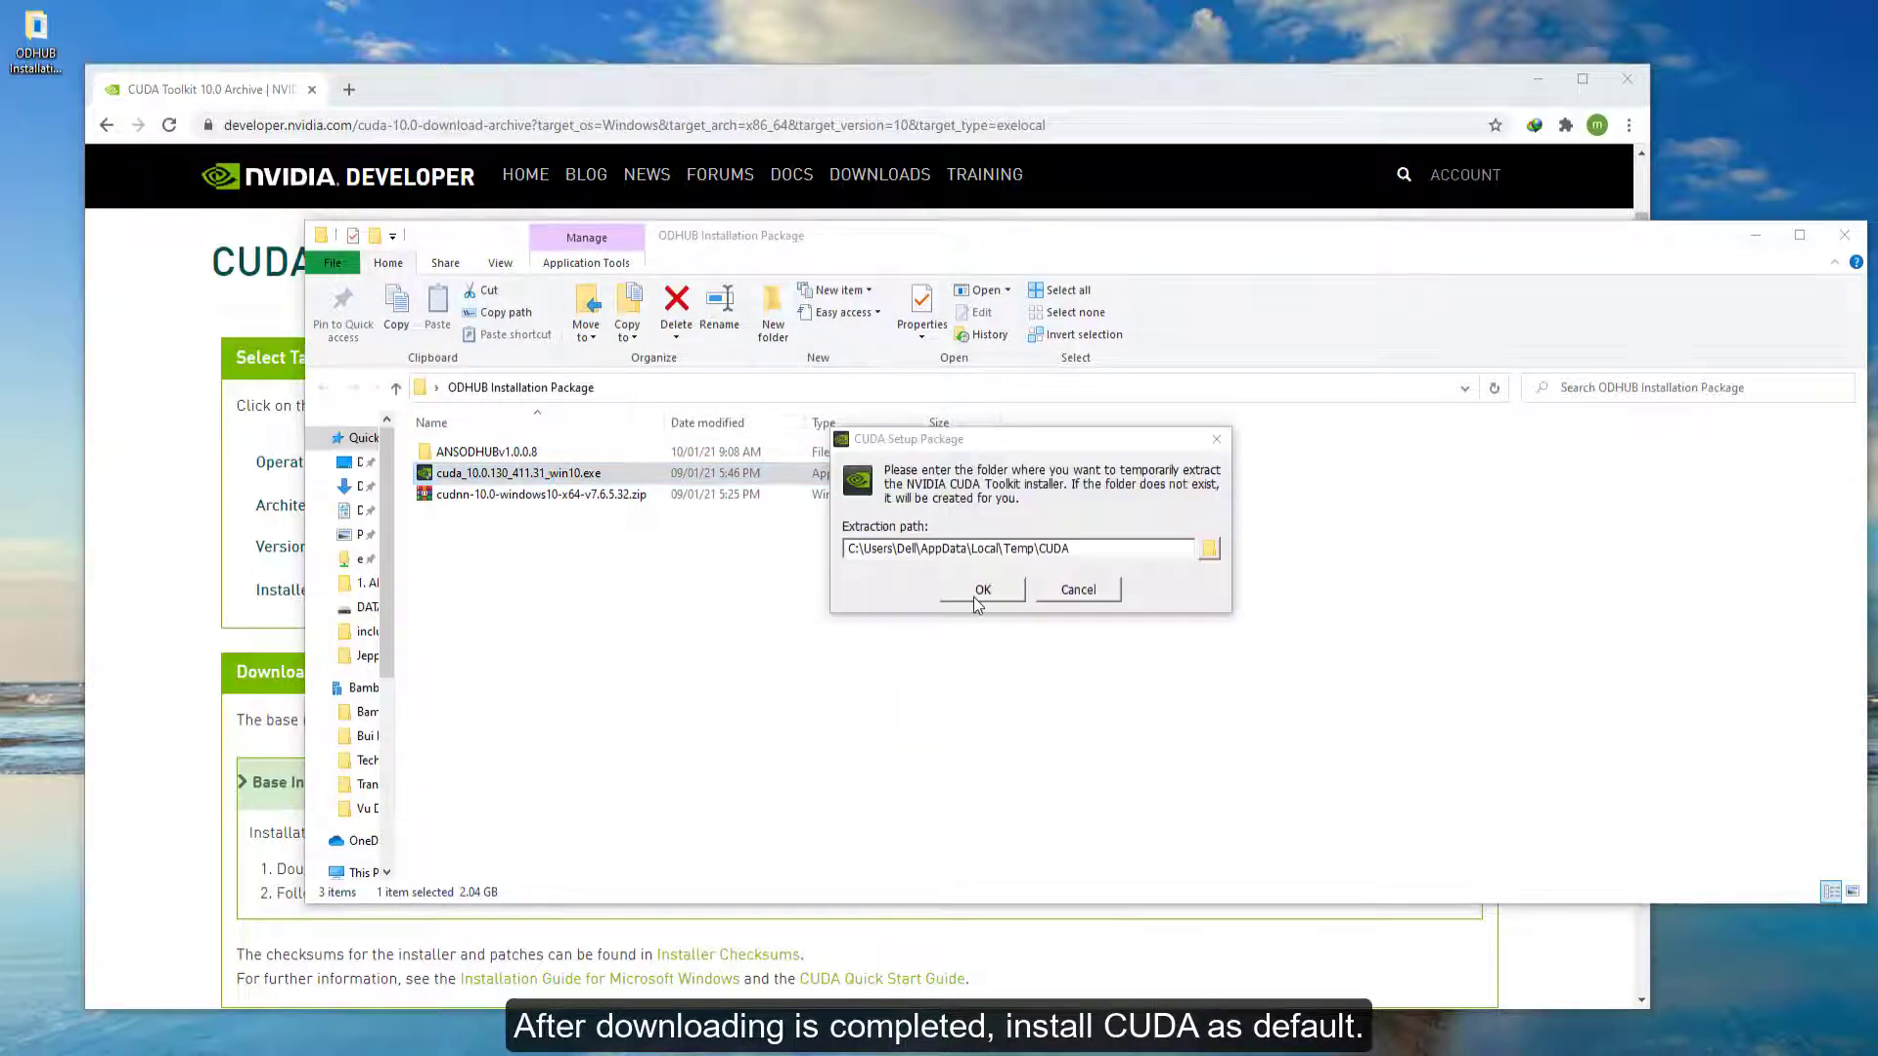
pyautogui.click(981, 590)
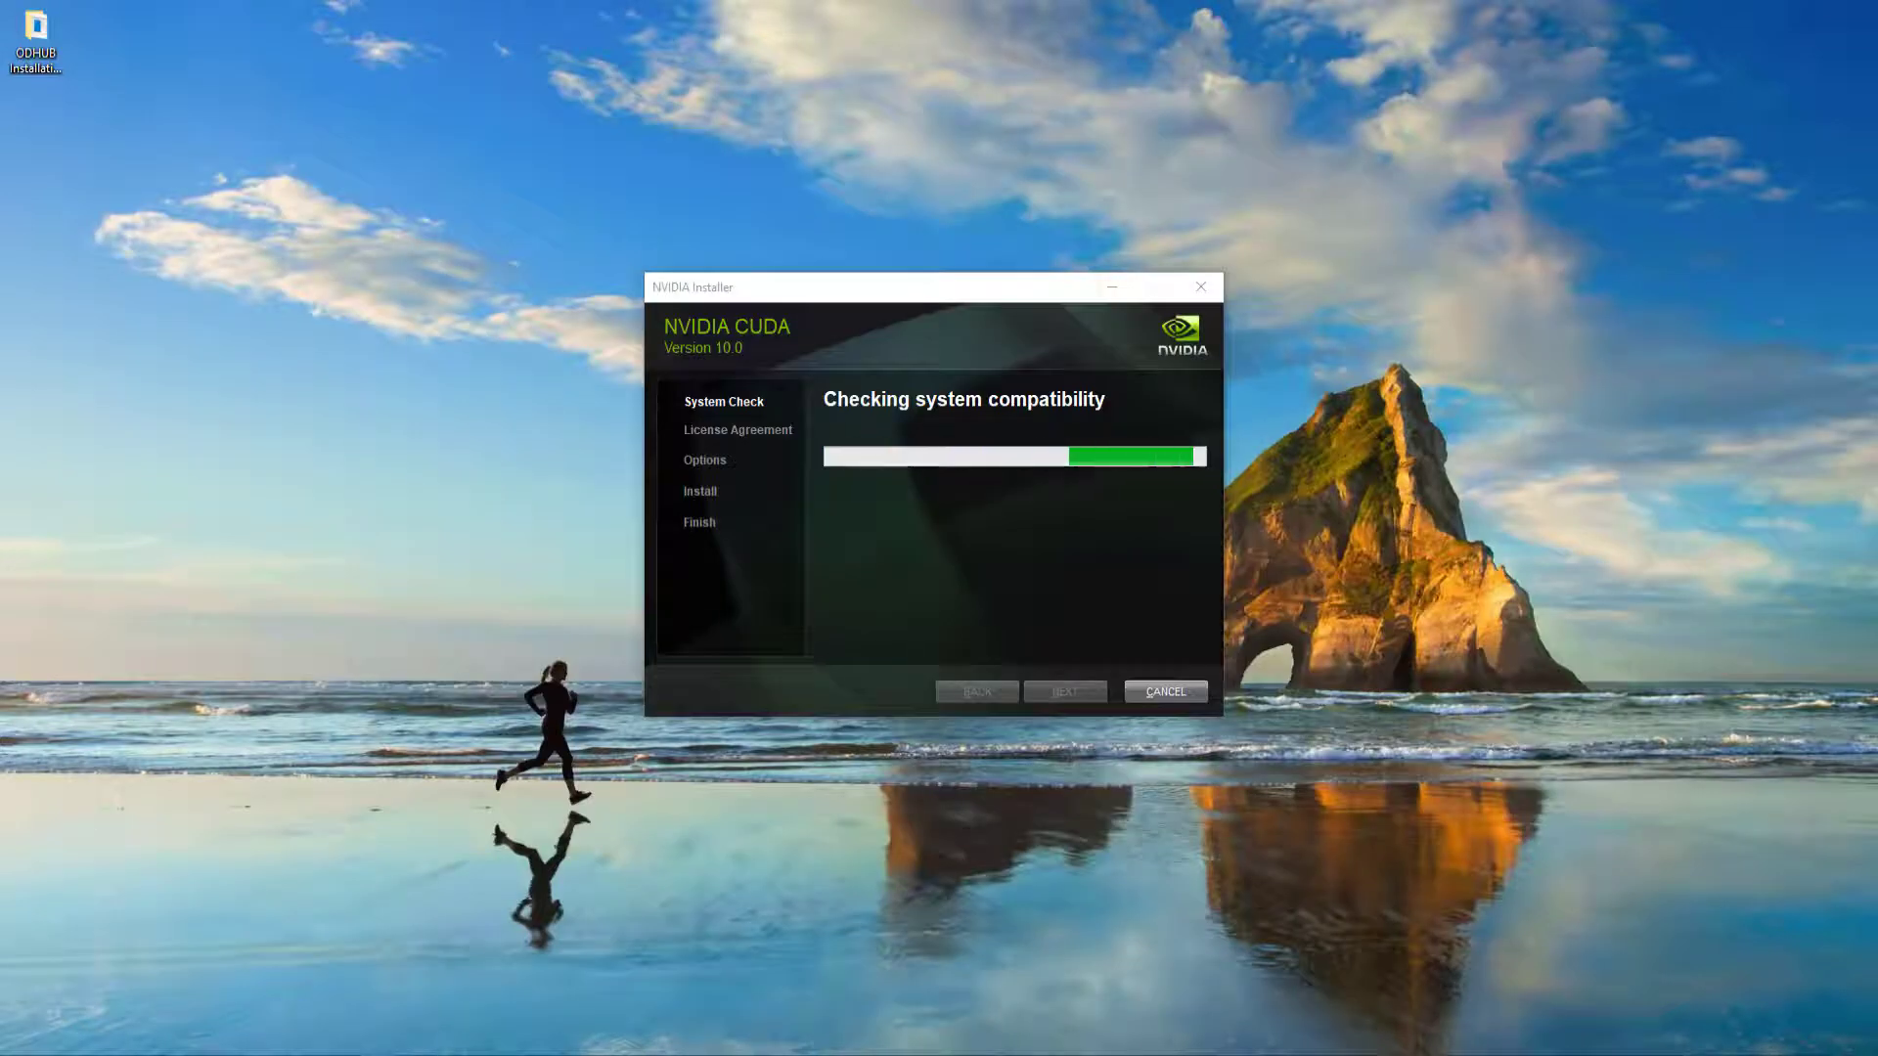
pyautogui.click(1073, 690)
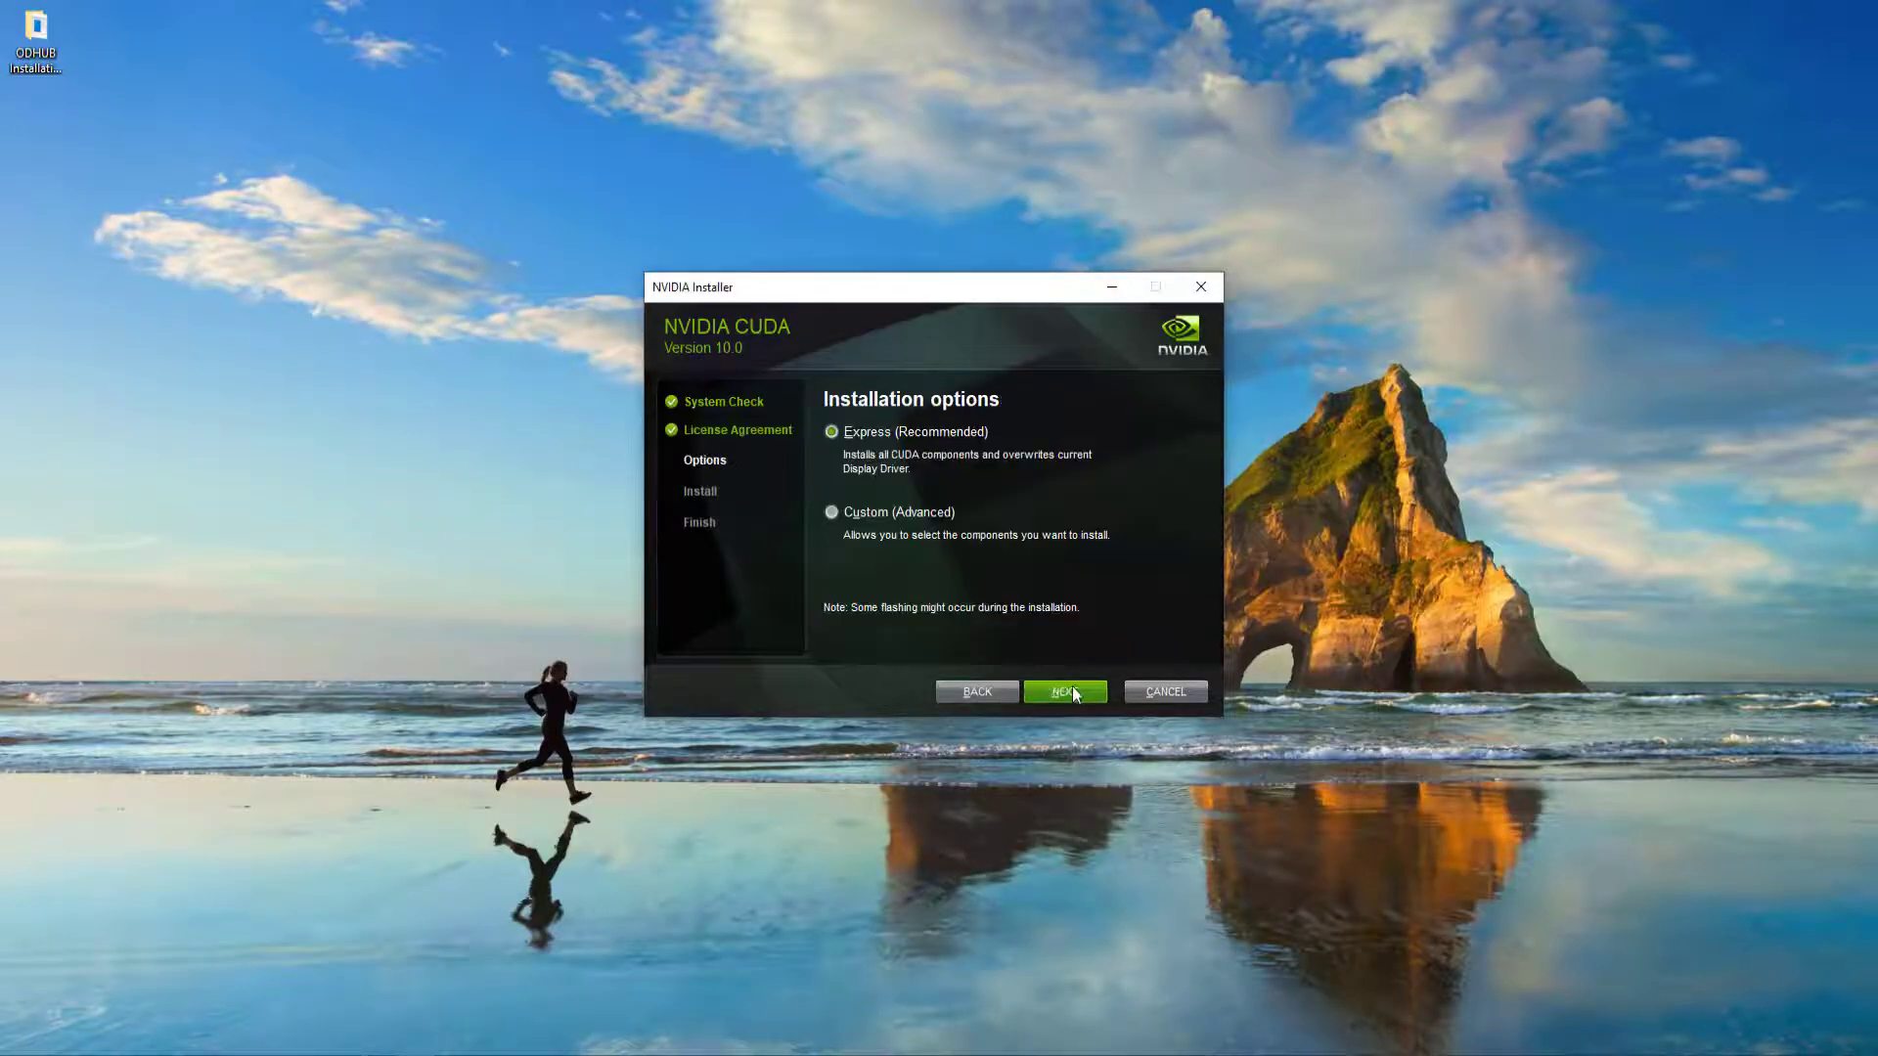
pyautogui.click(1073, 690)
pyautogui.click(833, 485)
pyautogui.click(1068, 693)
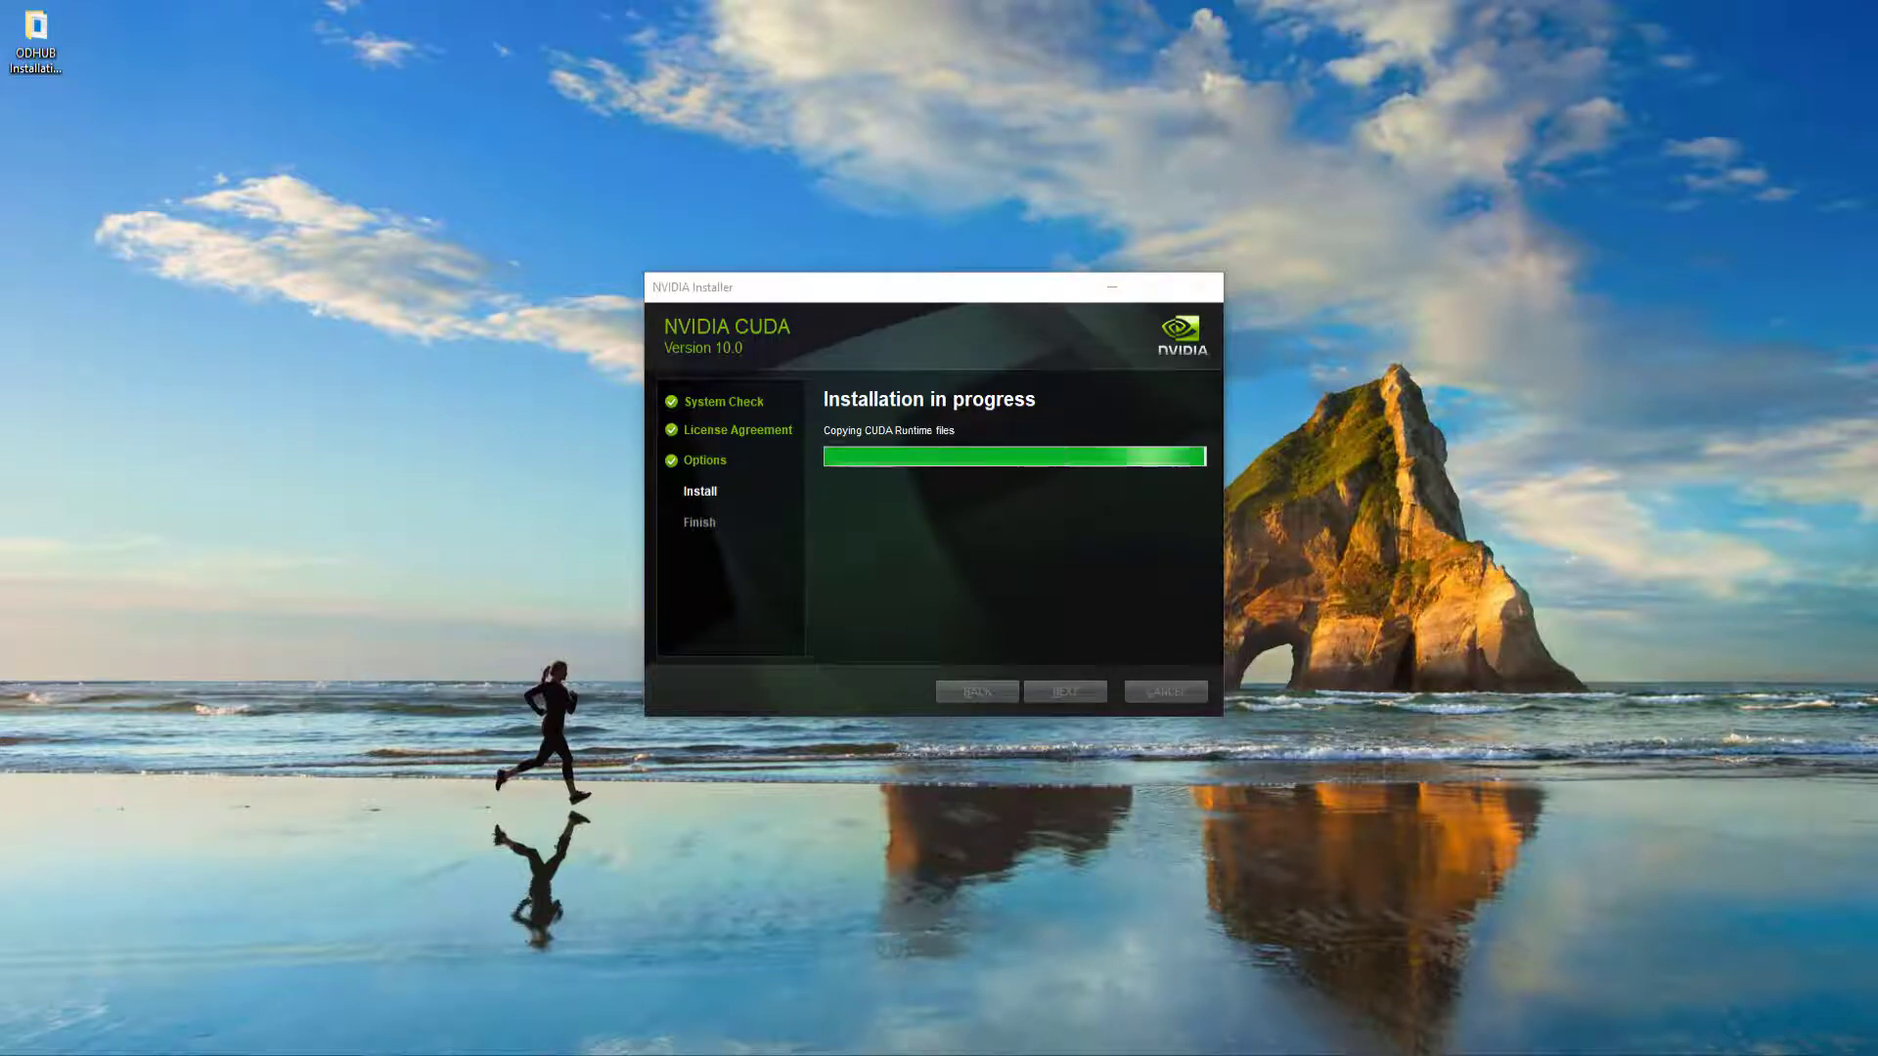
pyautogui.click(1169, 690)
pyautogui.click(1165, 691)
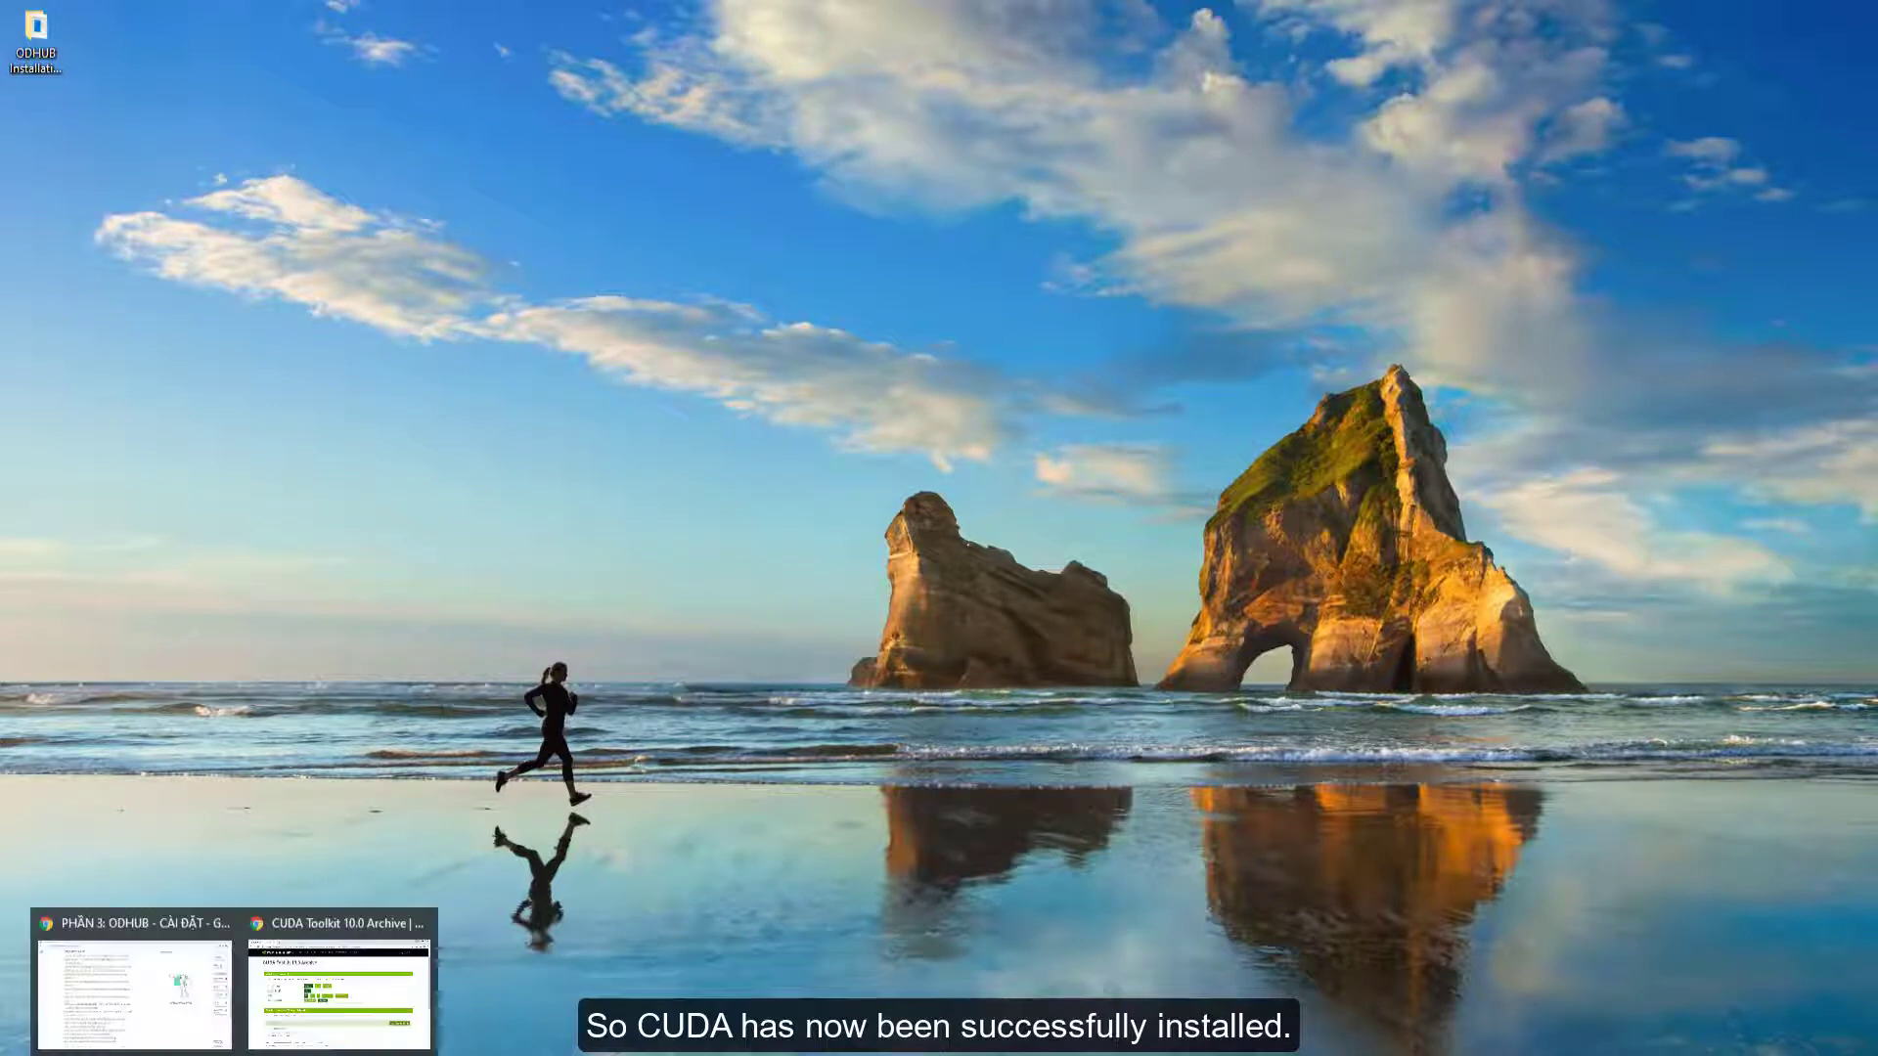
# - Return to the browser, search Google for cudnn, and open the cuDNN Archive page
pyautogui.click(346, 984)
pyautogui.click(420, 125)
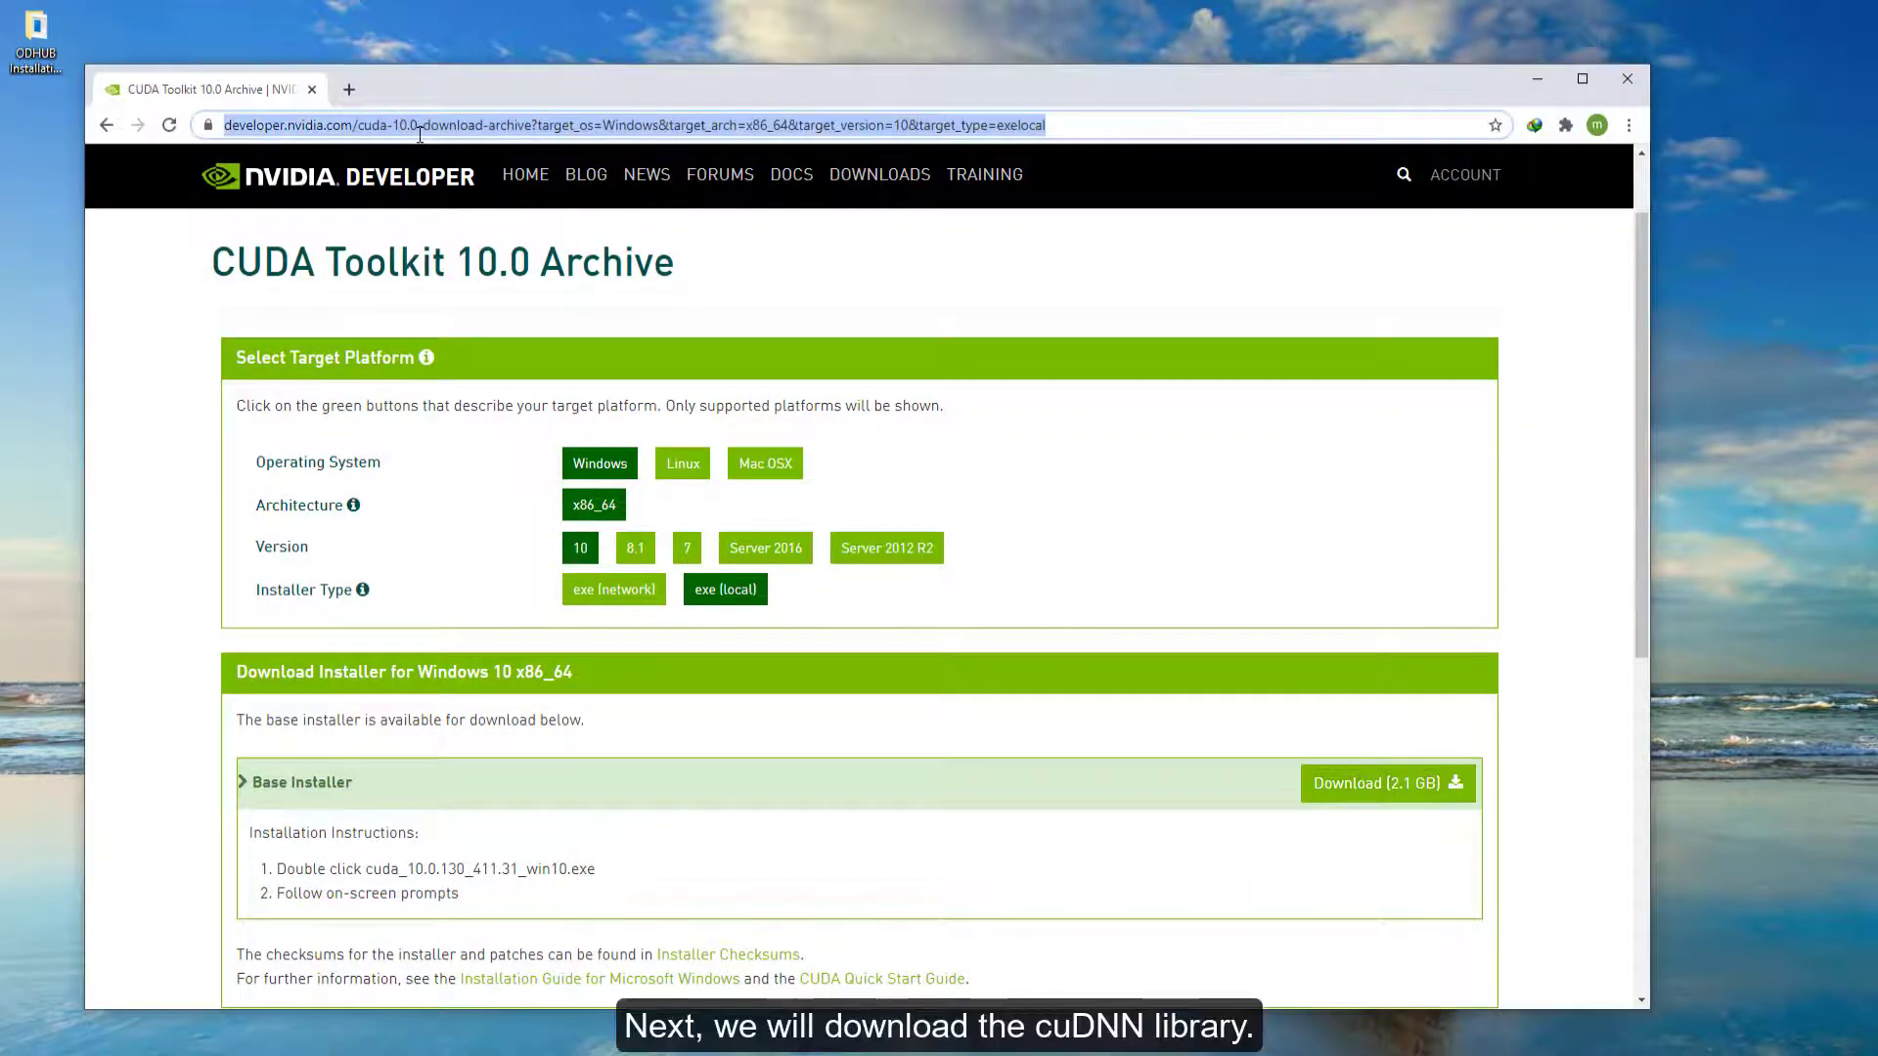
pyautogui.write('cudnn')
pyautogui.press('Return')
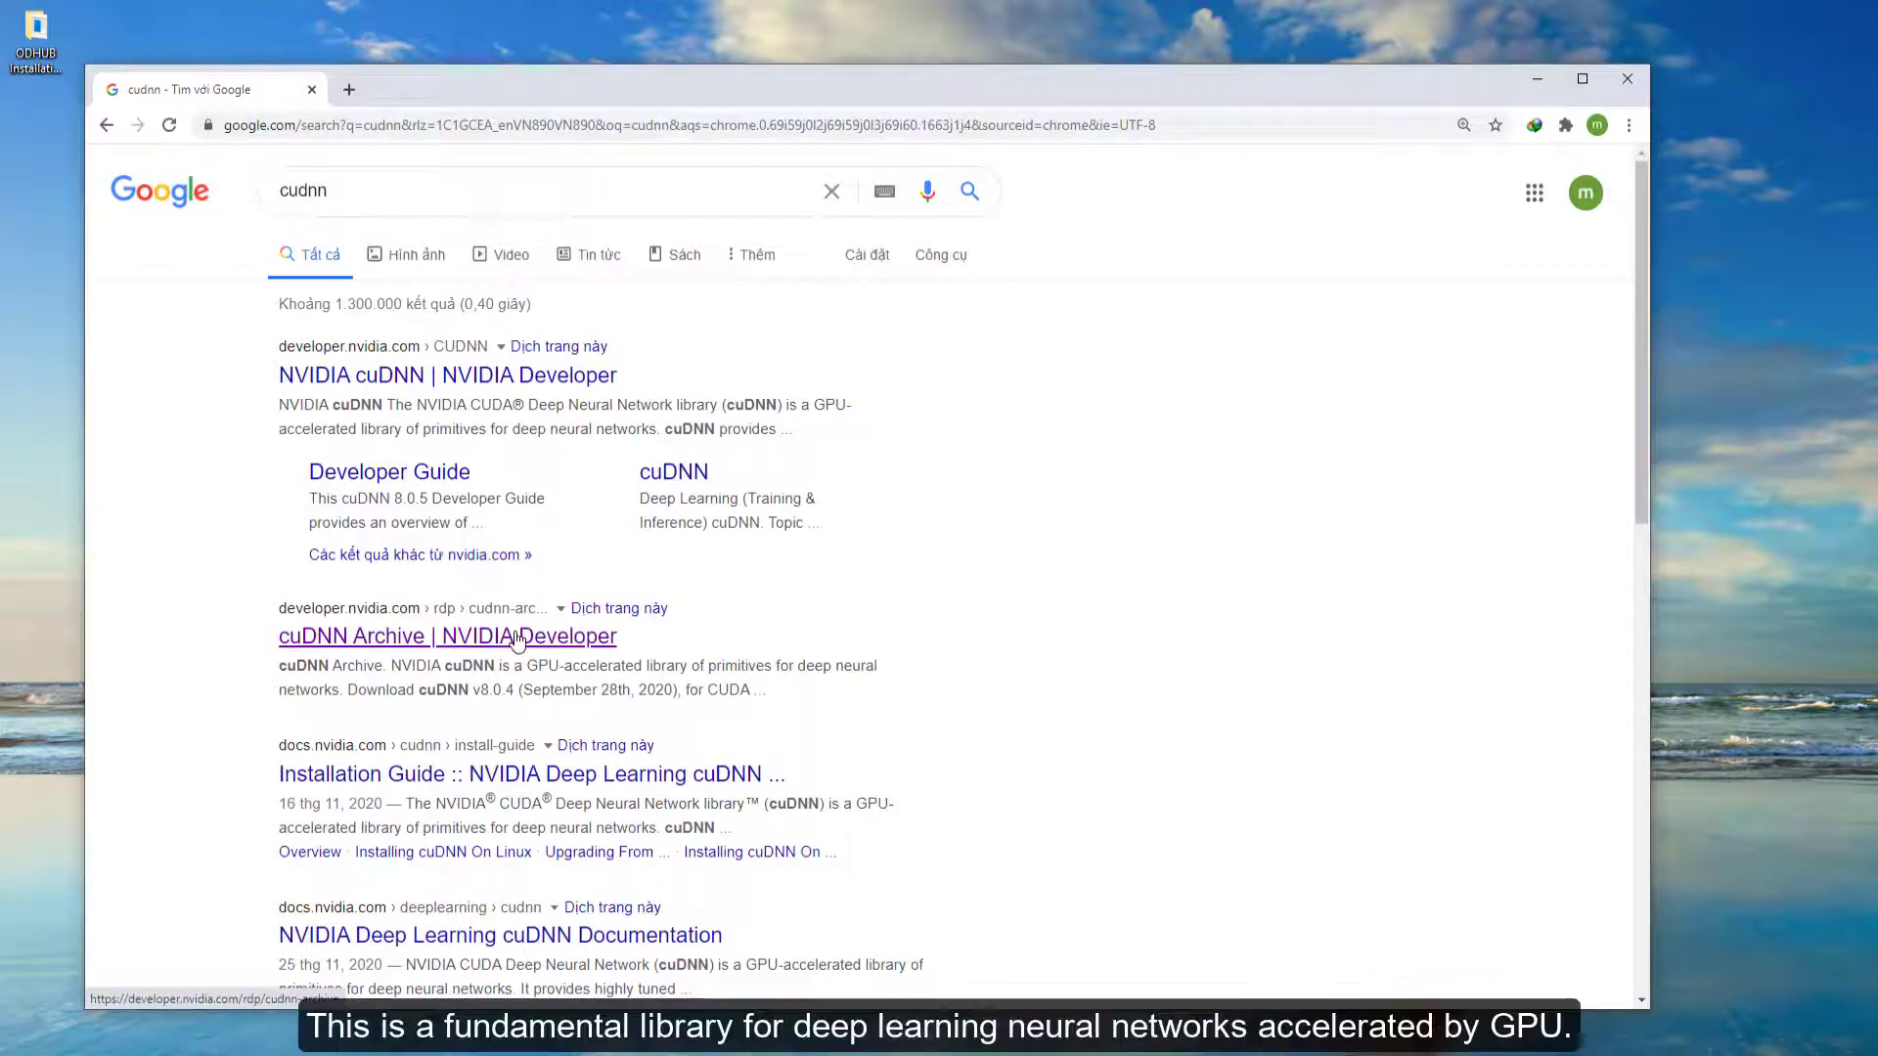
pyautogui.click(517, 639)
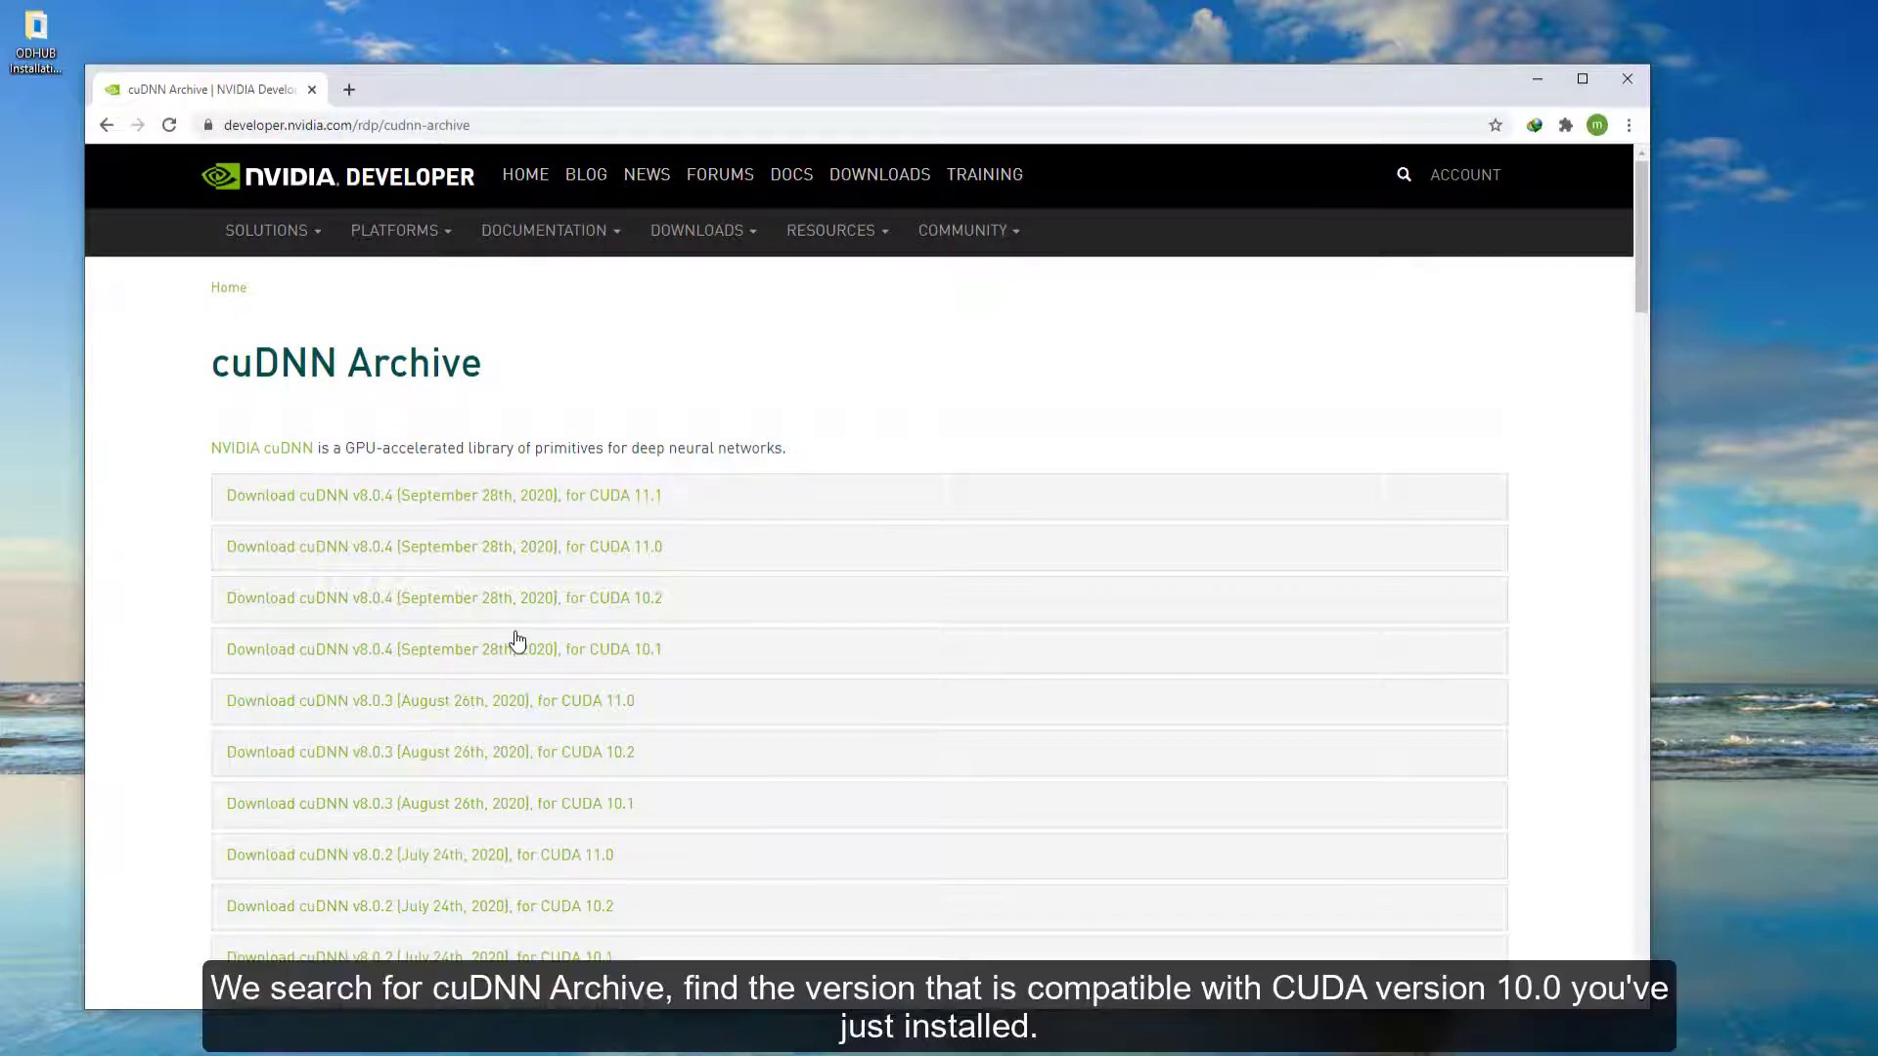
# - Expand cuDNN v7.6.5 (November 5th, 2019) for CUDA 10.0 and open its Windows 10 library download
pyautogui.scroll(-3, 518, 639)
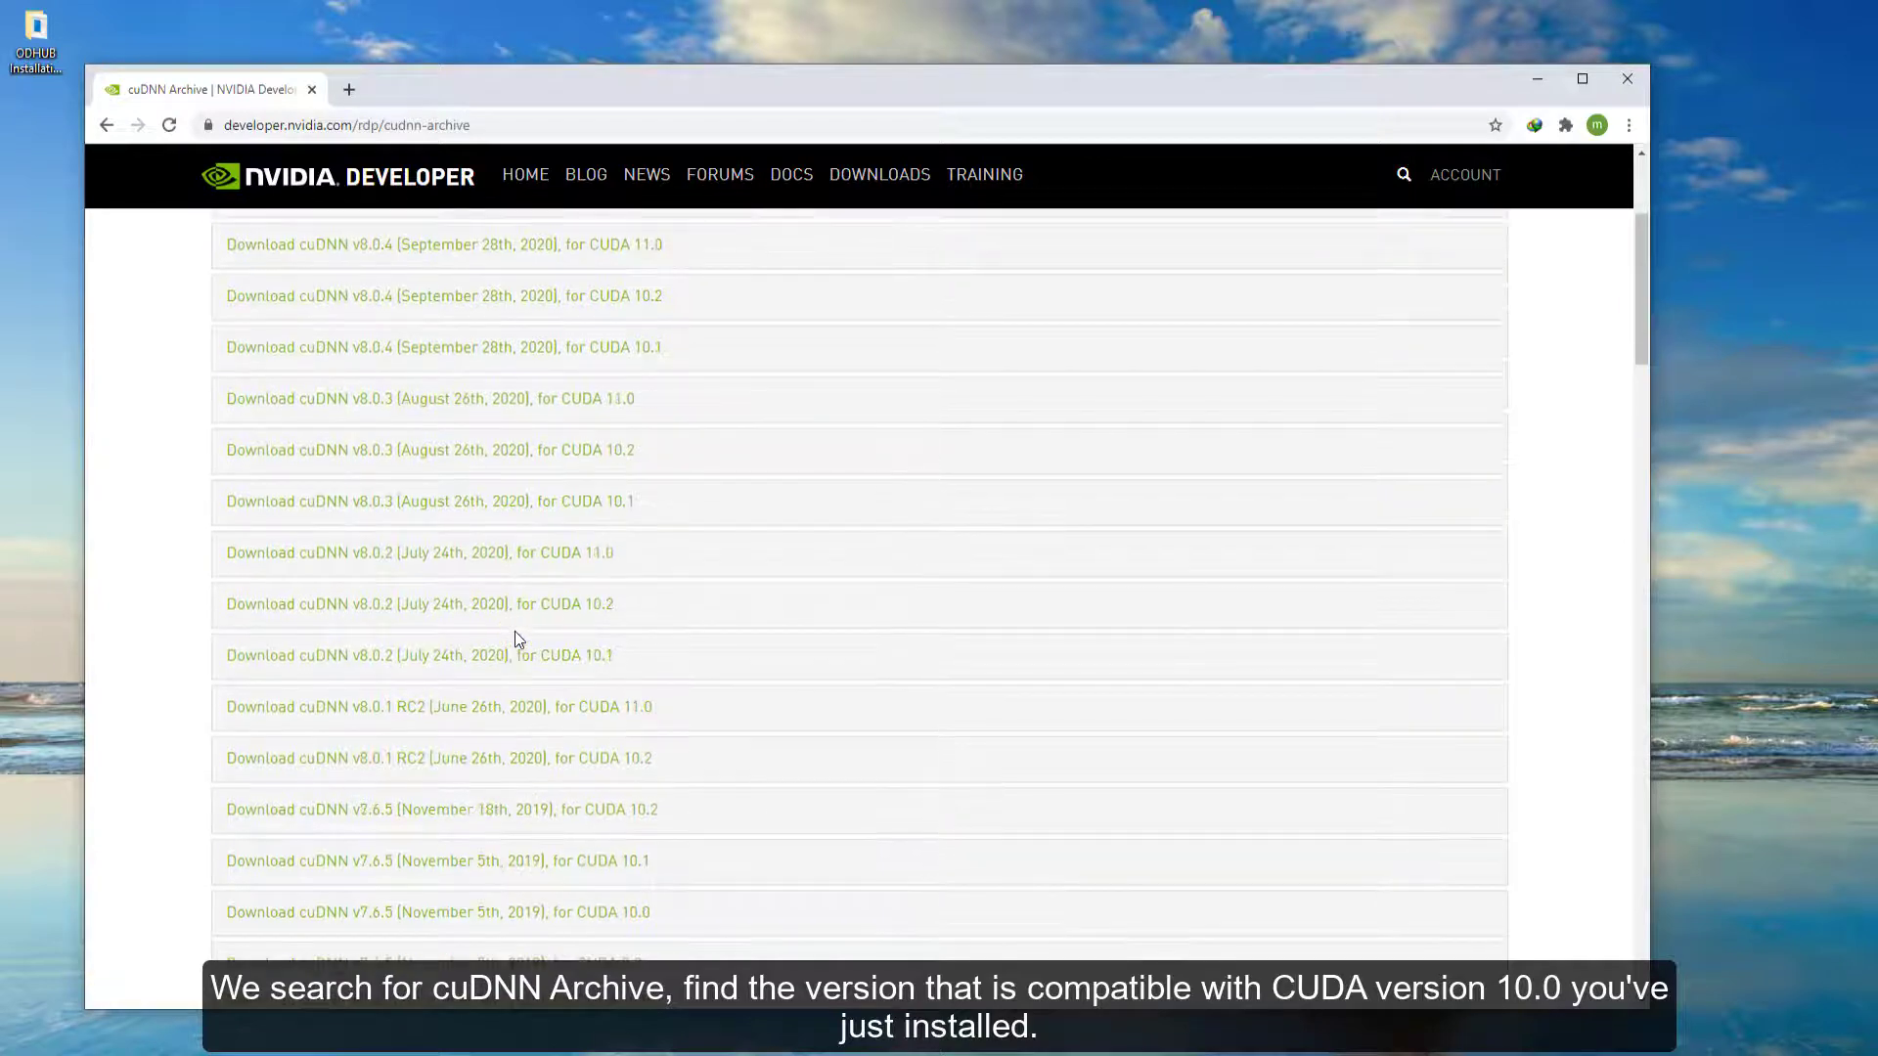
pyautogui.click(490, 923)
pyautogui.scroll(-4, 706, 777)
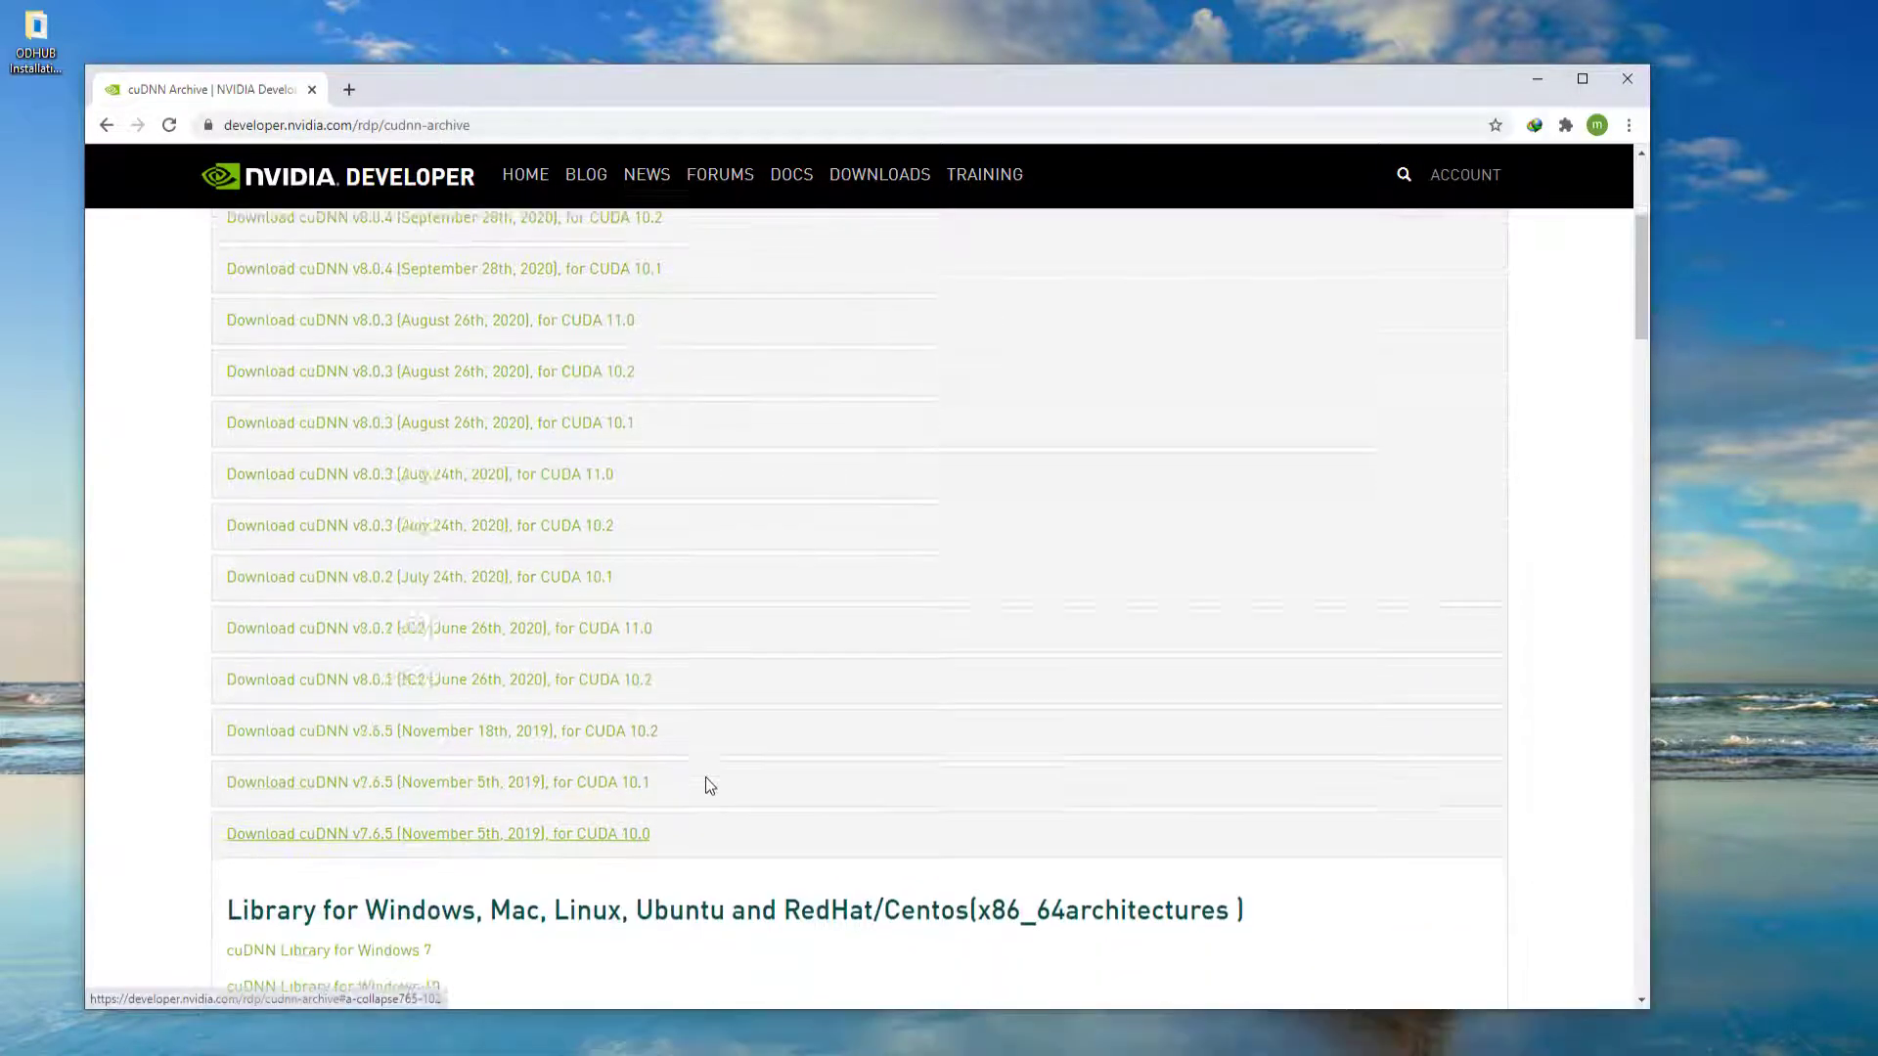
pyautogui.click(418, 675)
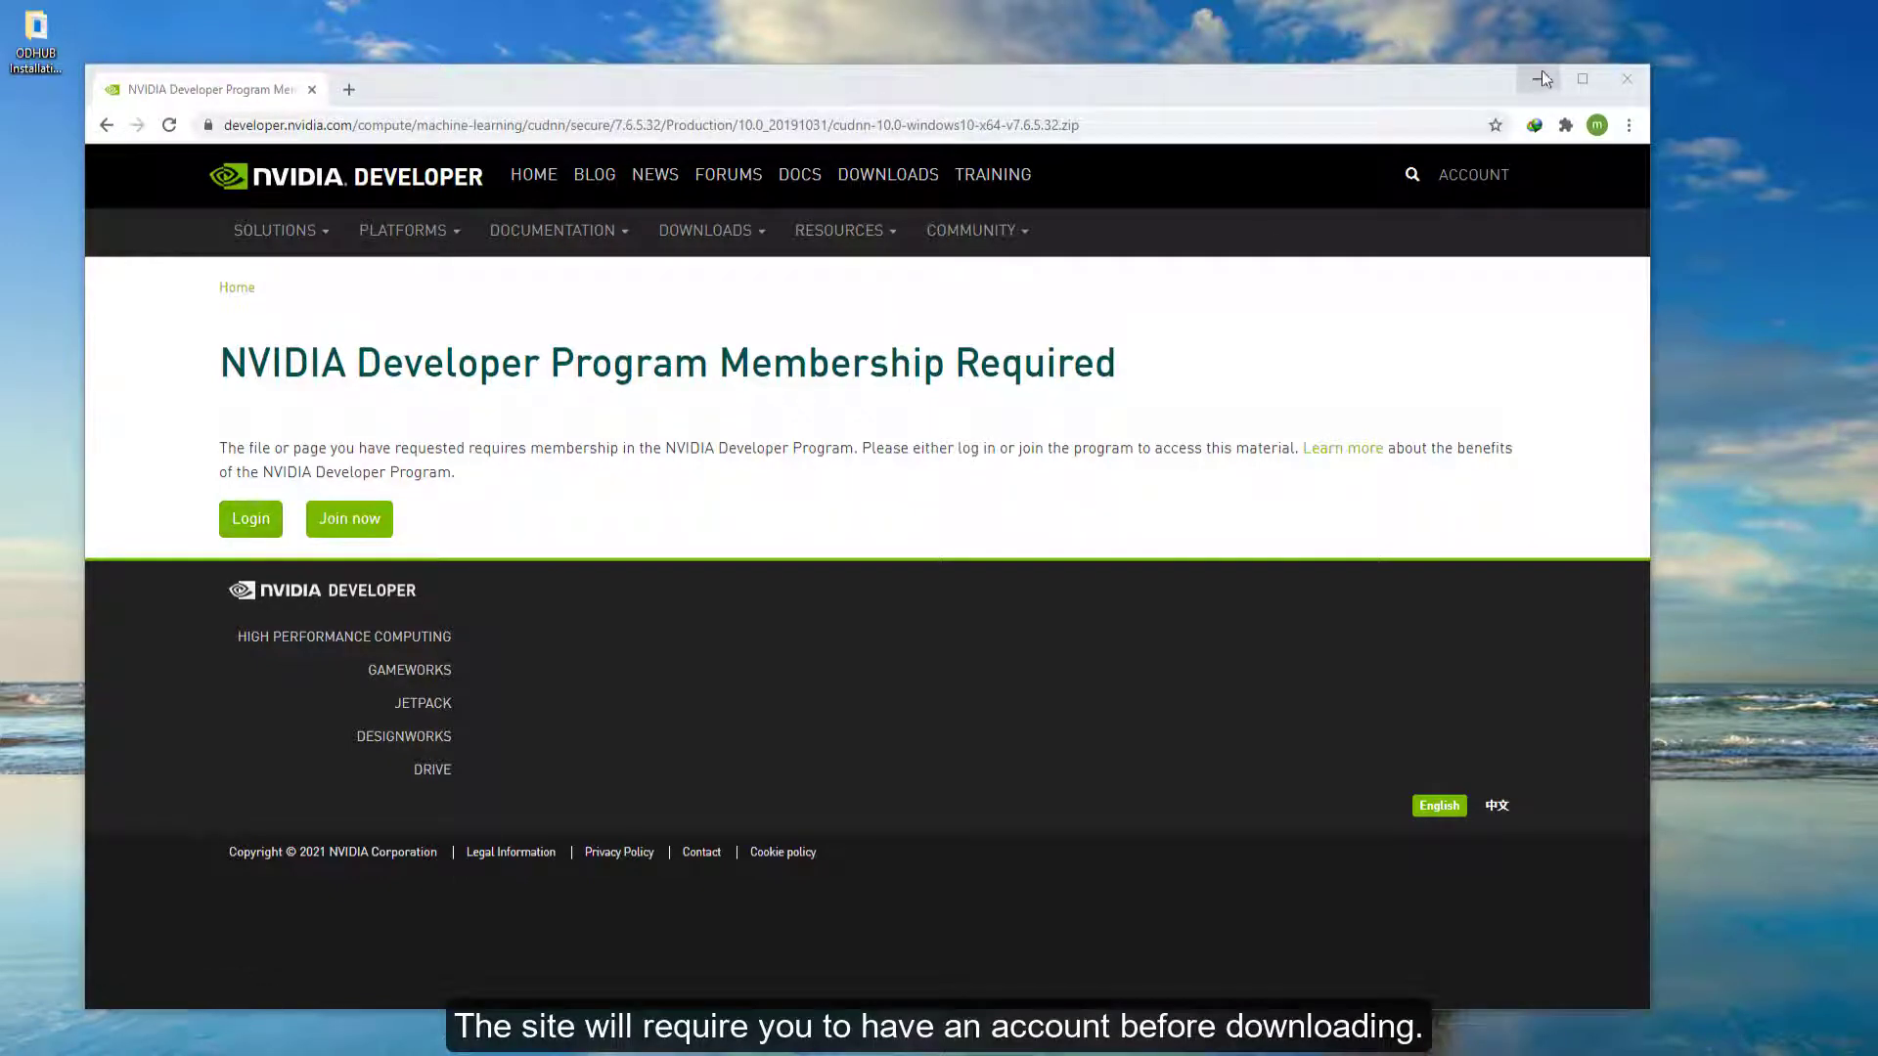
# - Open the ODHUB Installation Package folder and extract the cuDNN zip into its own cudnn-10.0-windows10-x64-v7.6.5.32 folder
pyautogui.click(1503, 79)
pyautogui.click(1538, 80)
pyautogui.doubleClick(38, 39)
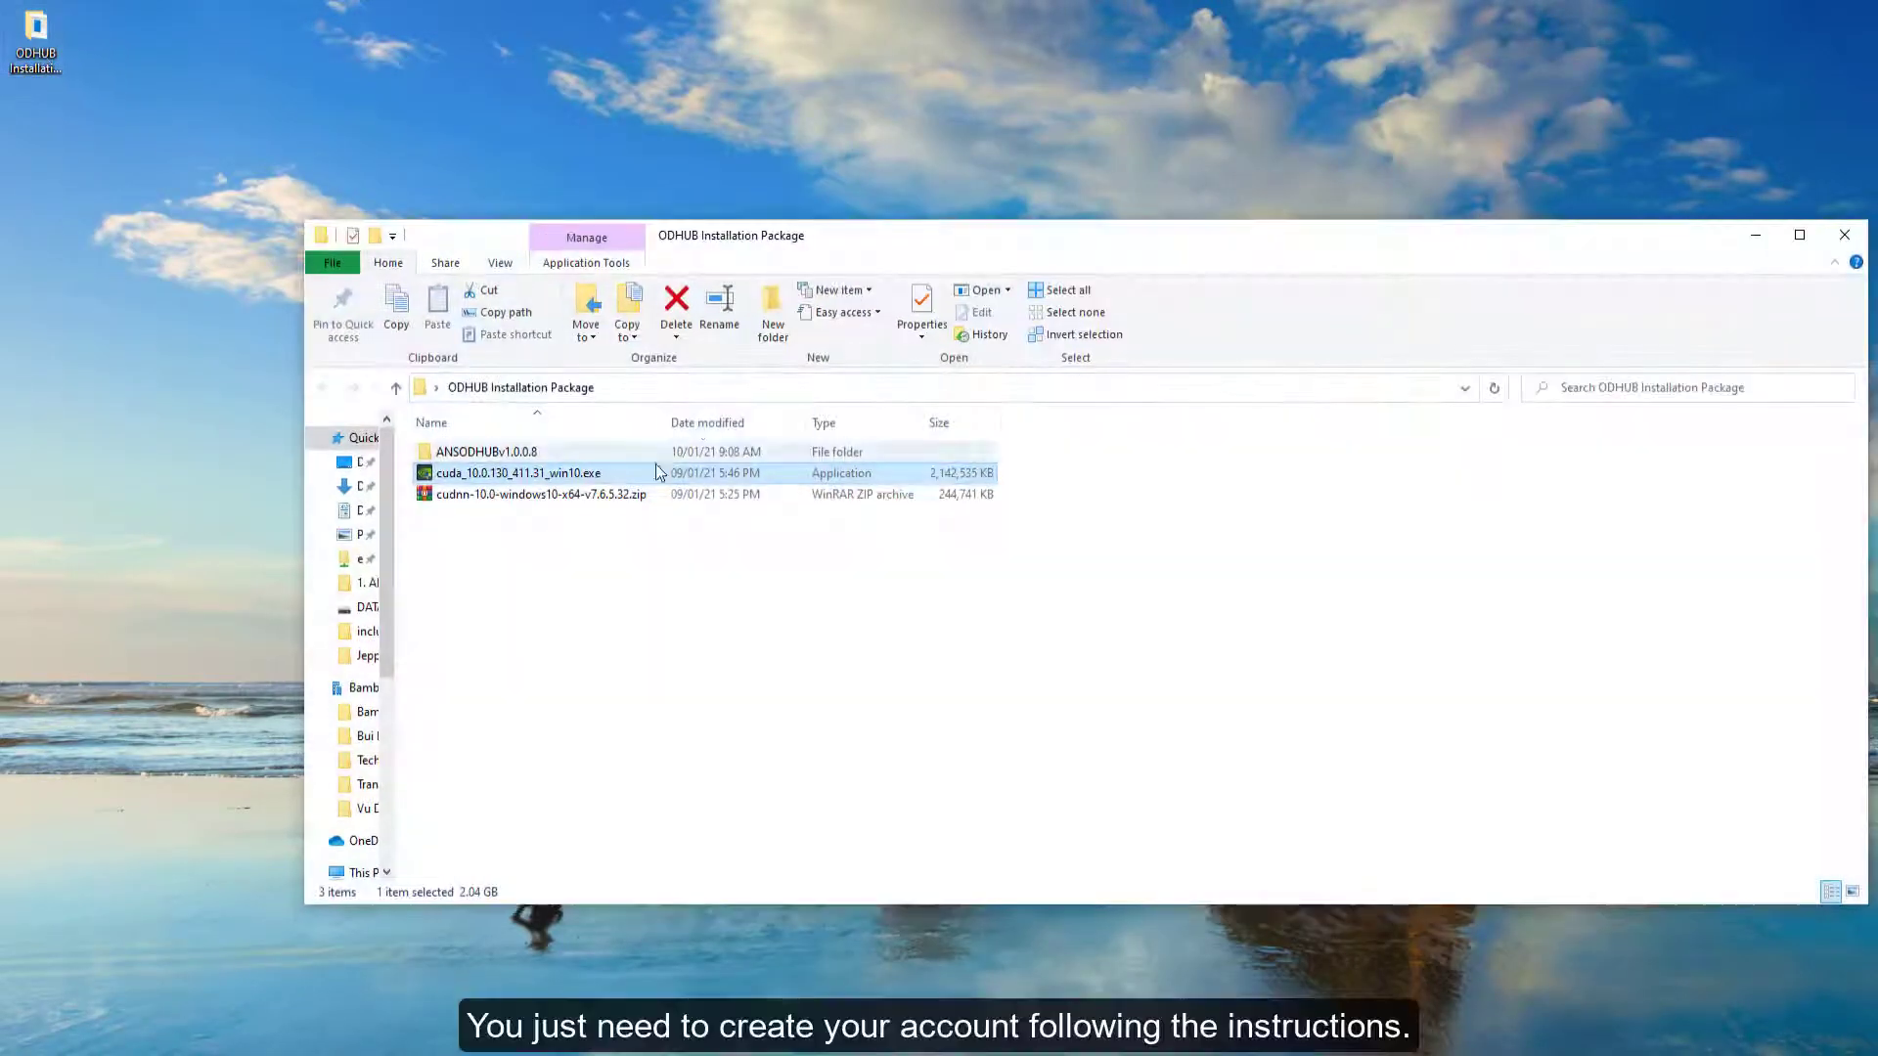
pyautogui.click(578, 496)
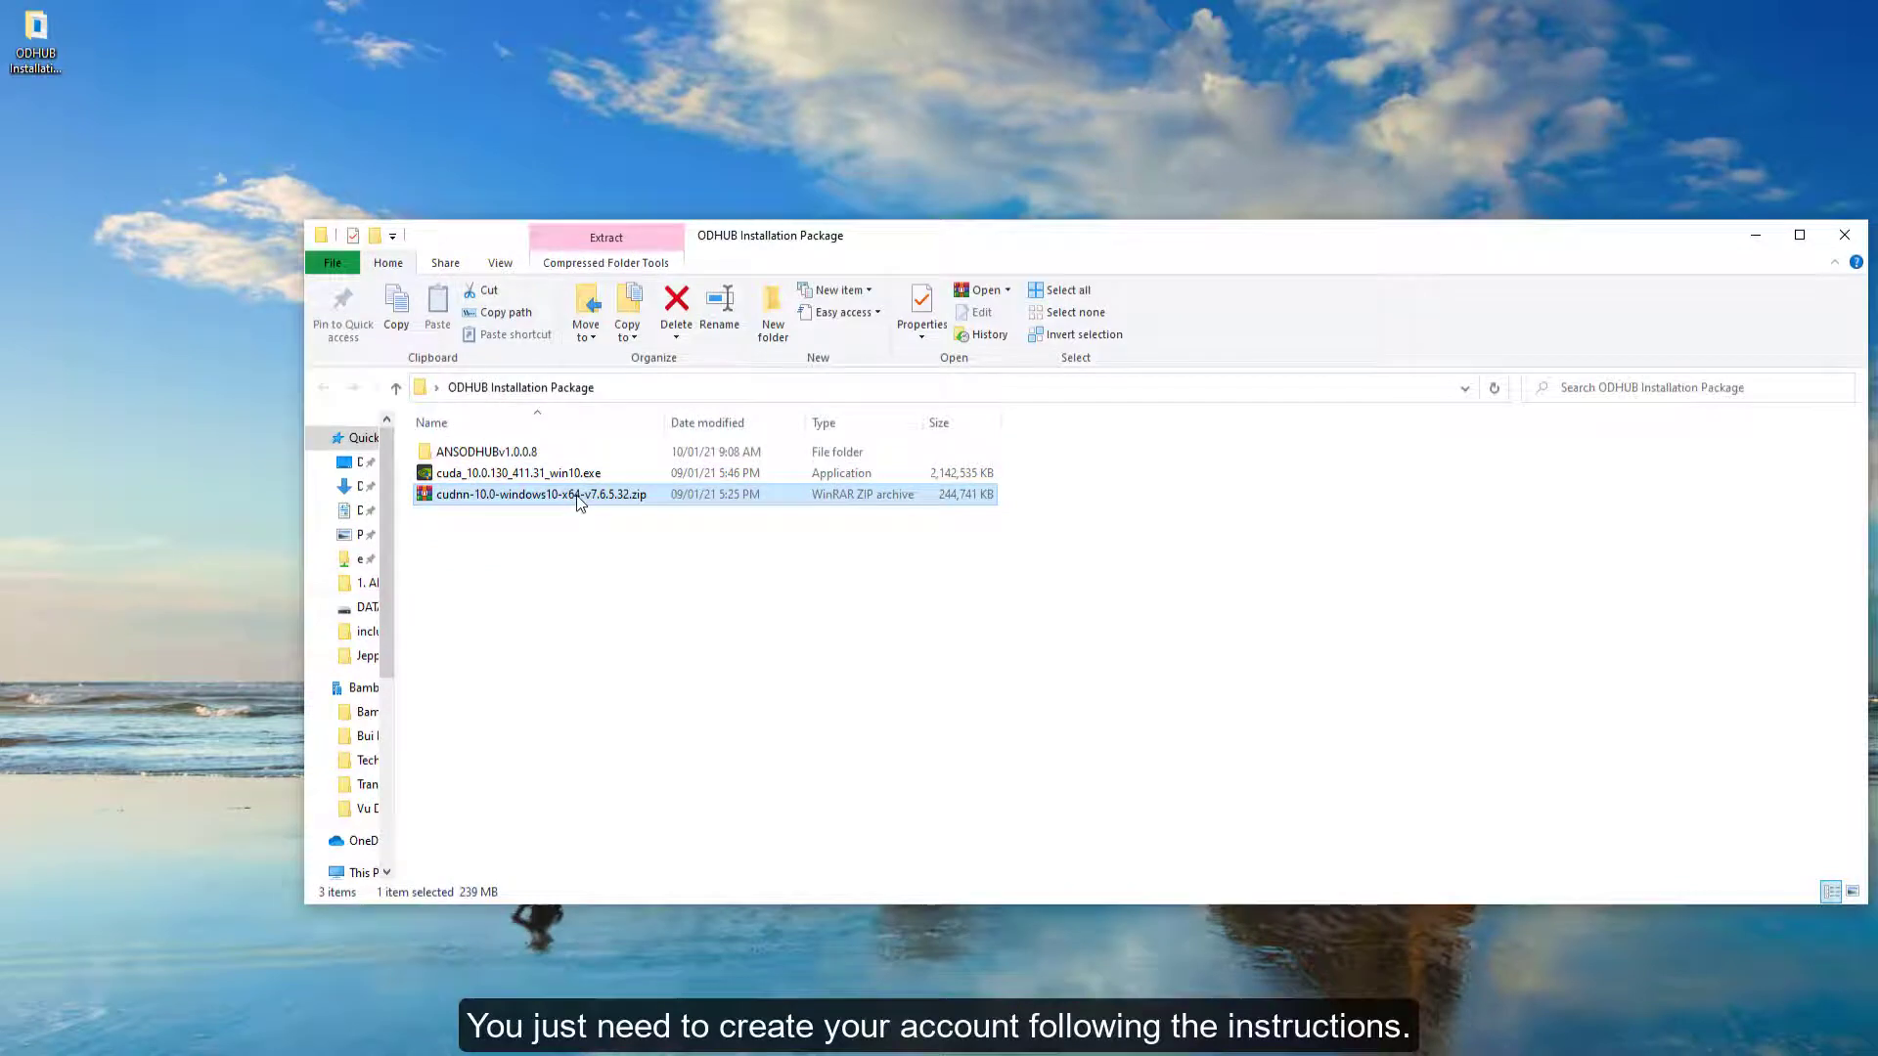
pyautogui.rightClick(577, 495)
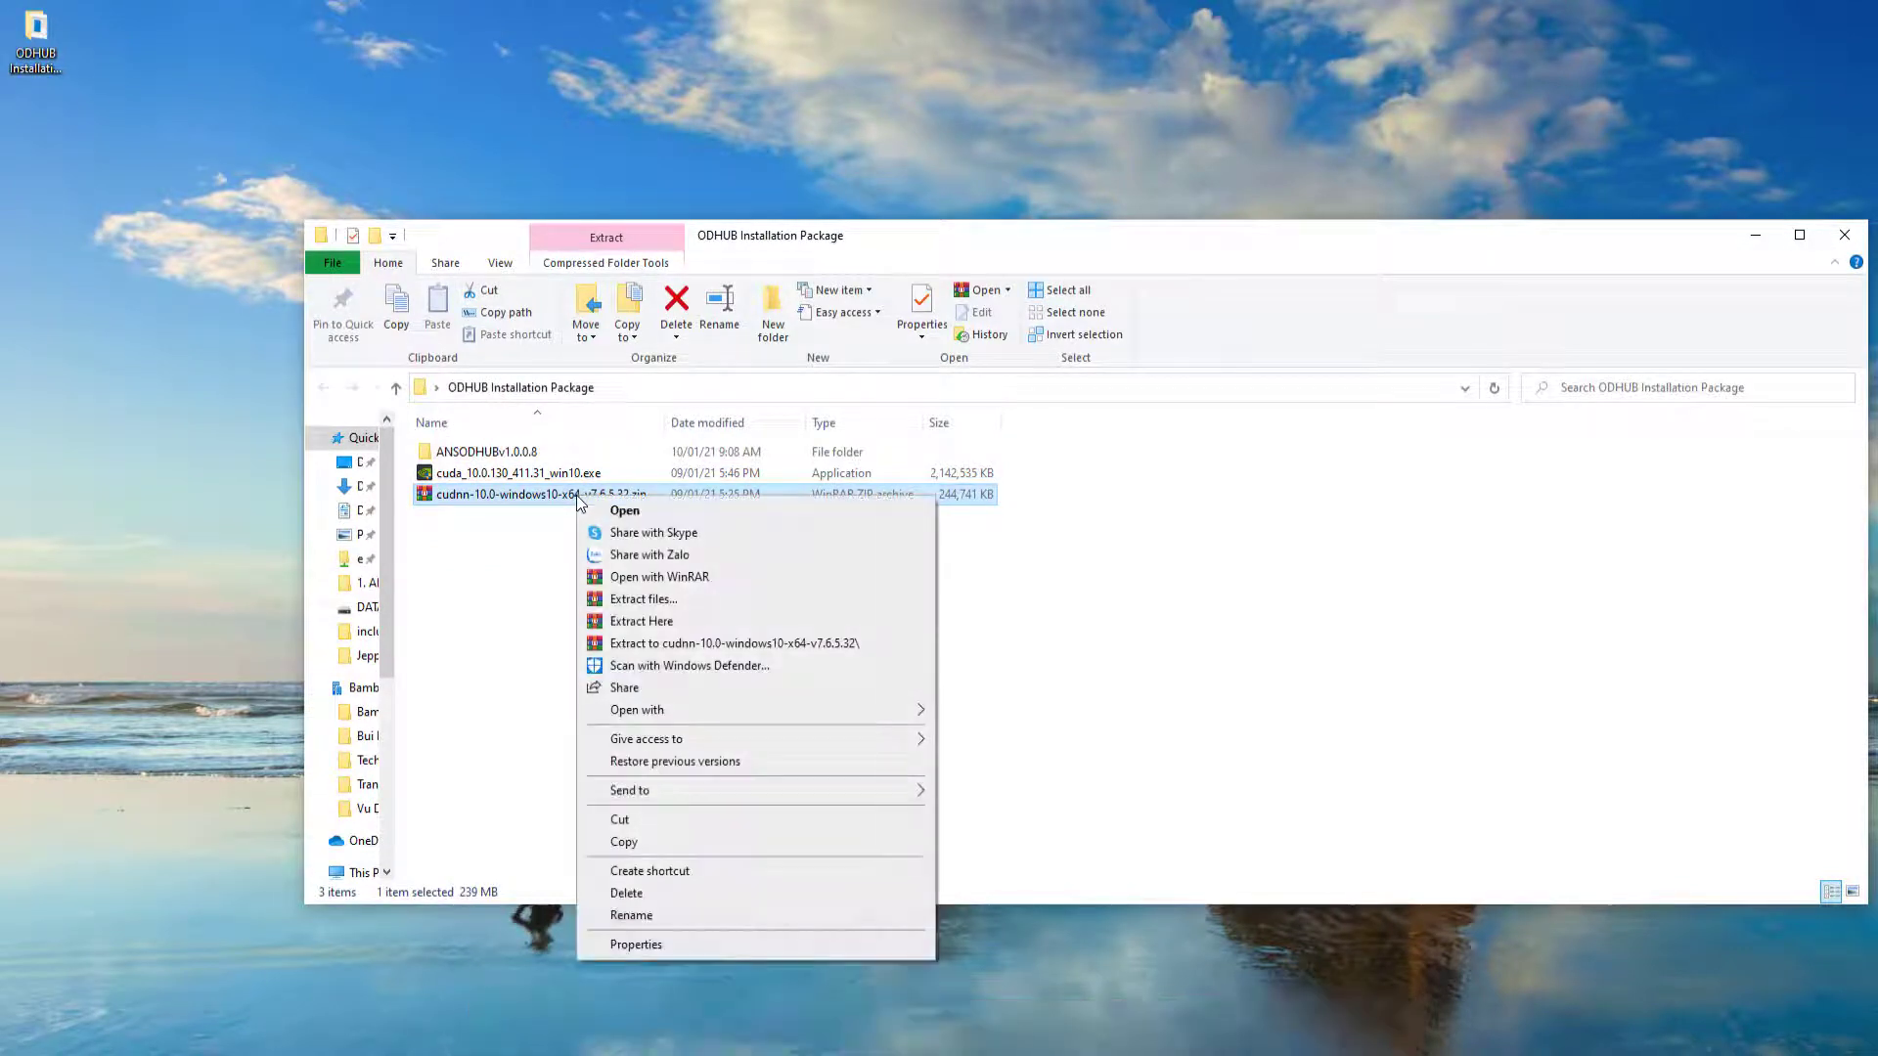
pyautogui.click(663, 642)
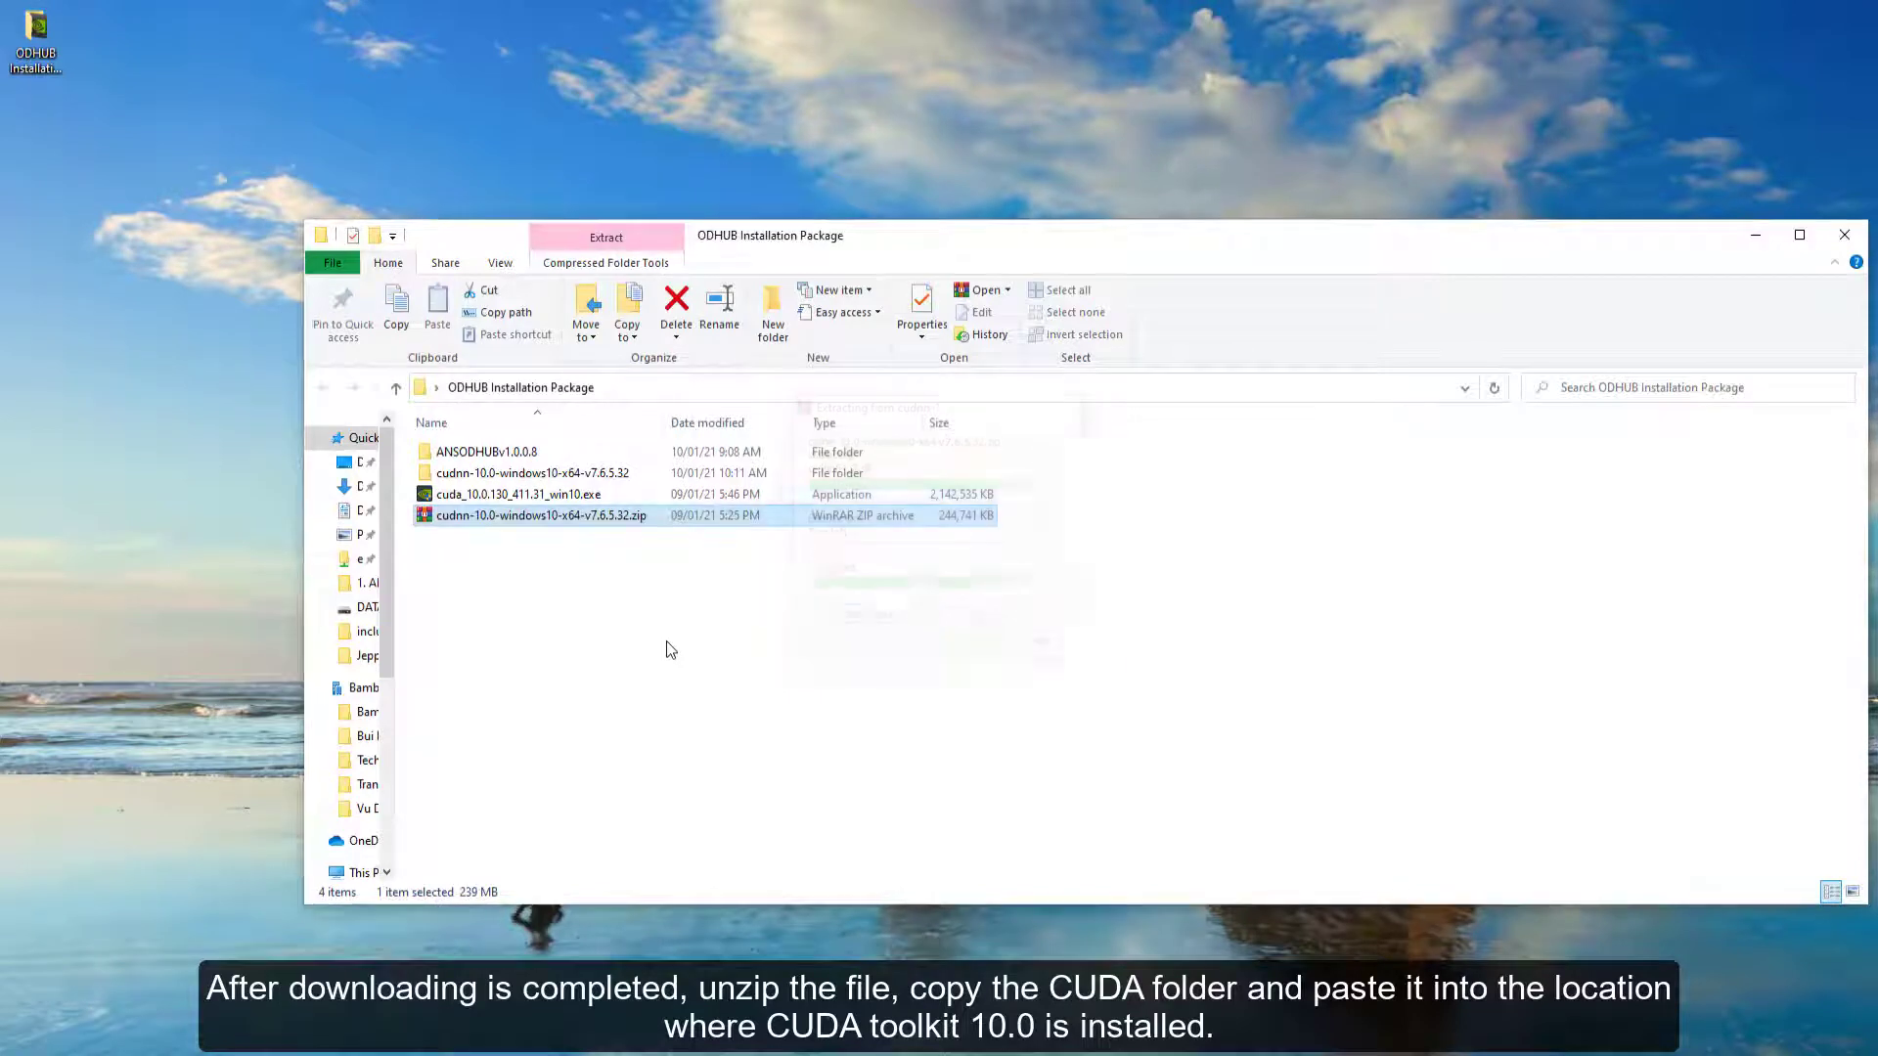
# - Copy the extracted cuda folder into C:\Program Files\NVIDIA GPU Computing Toolkit\CUDA\v10.0, replacing existing files with administrator permission
pyautogui.doubleClick(518, 473)
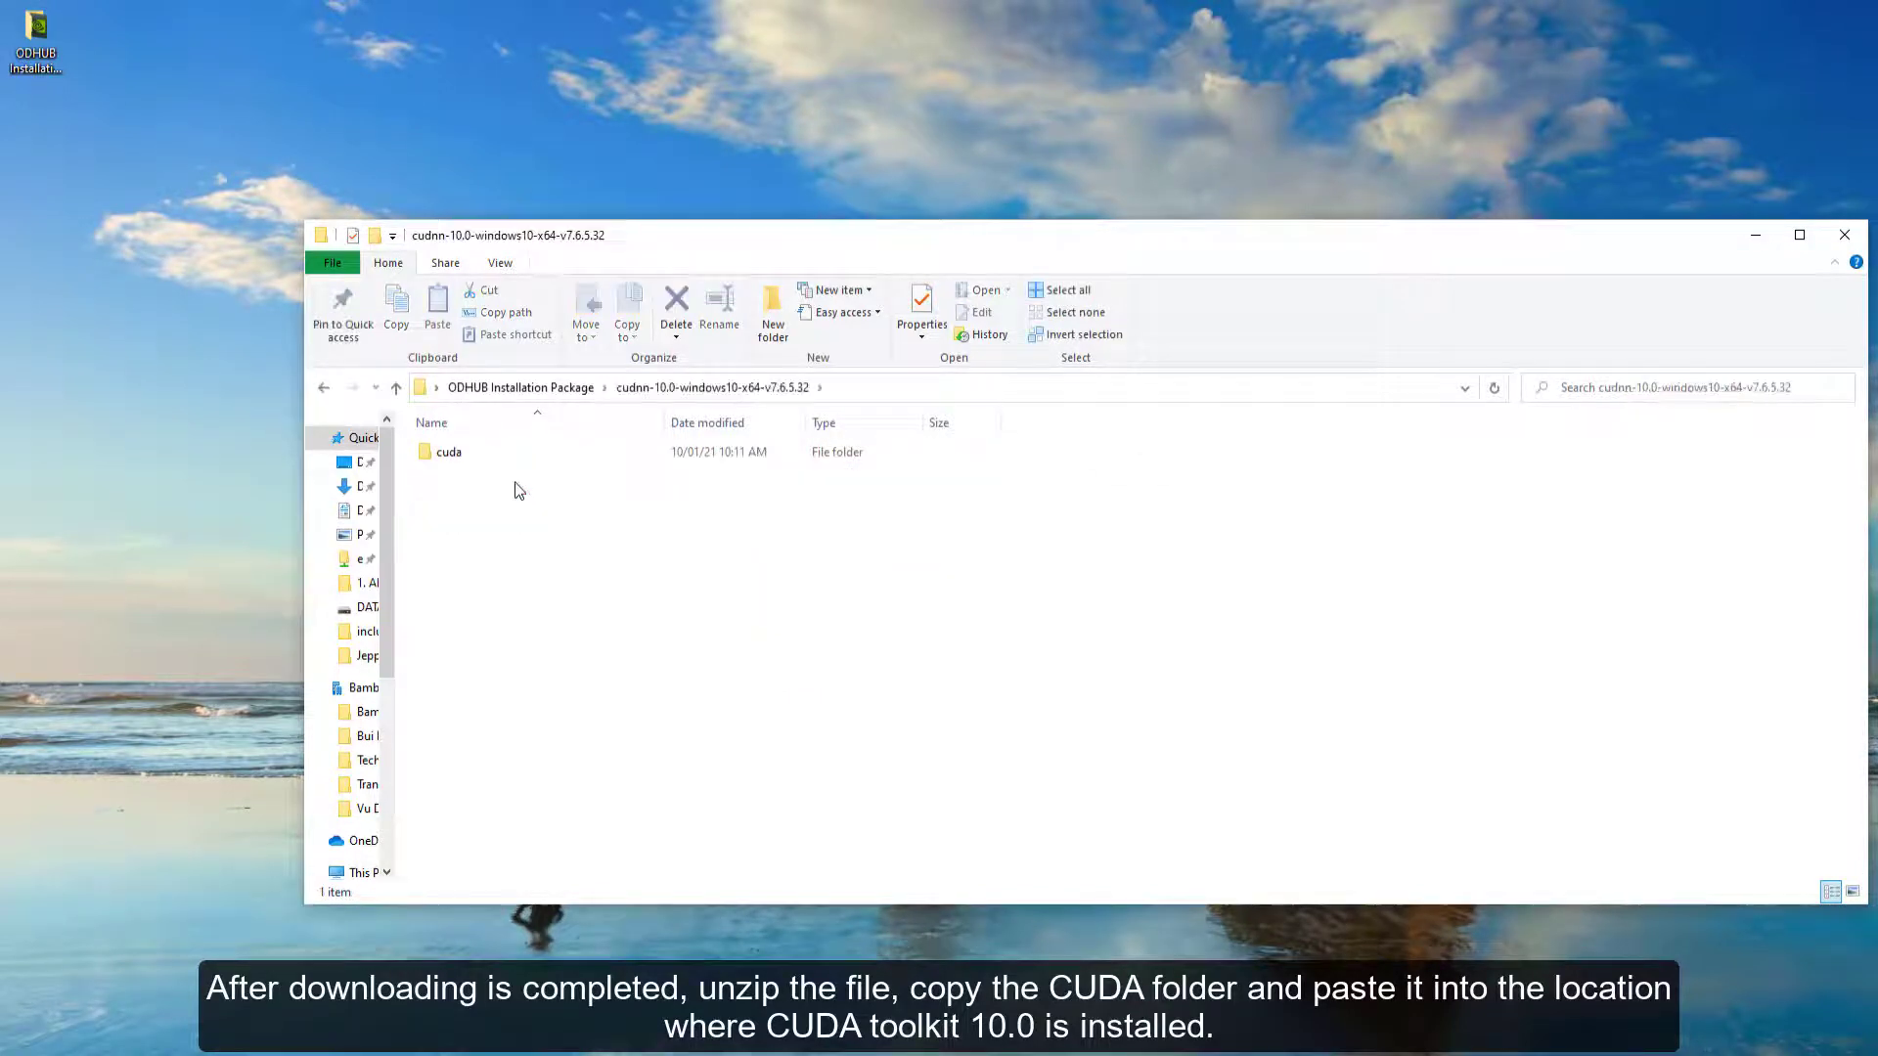
pyautogui.click(512, 453)
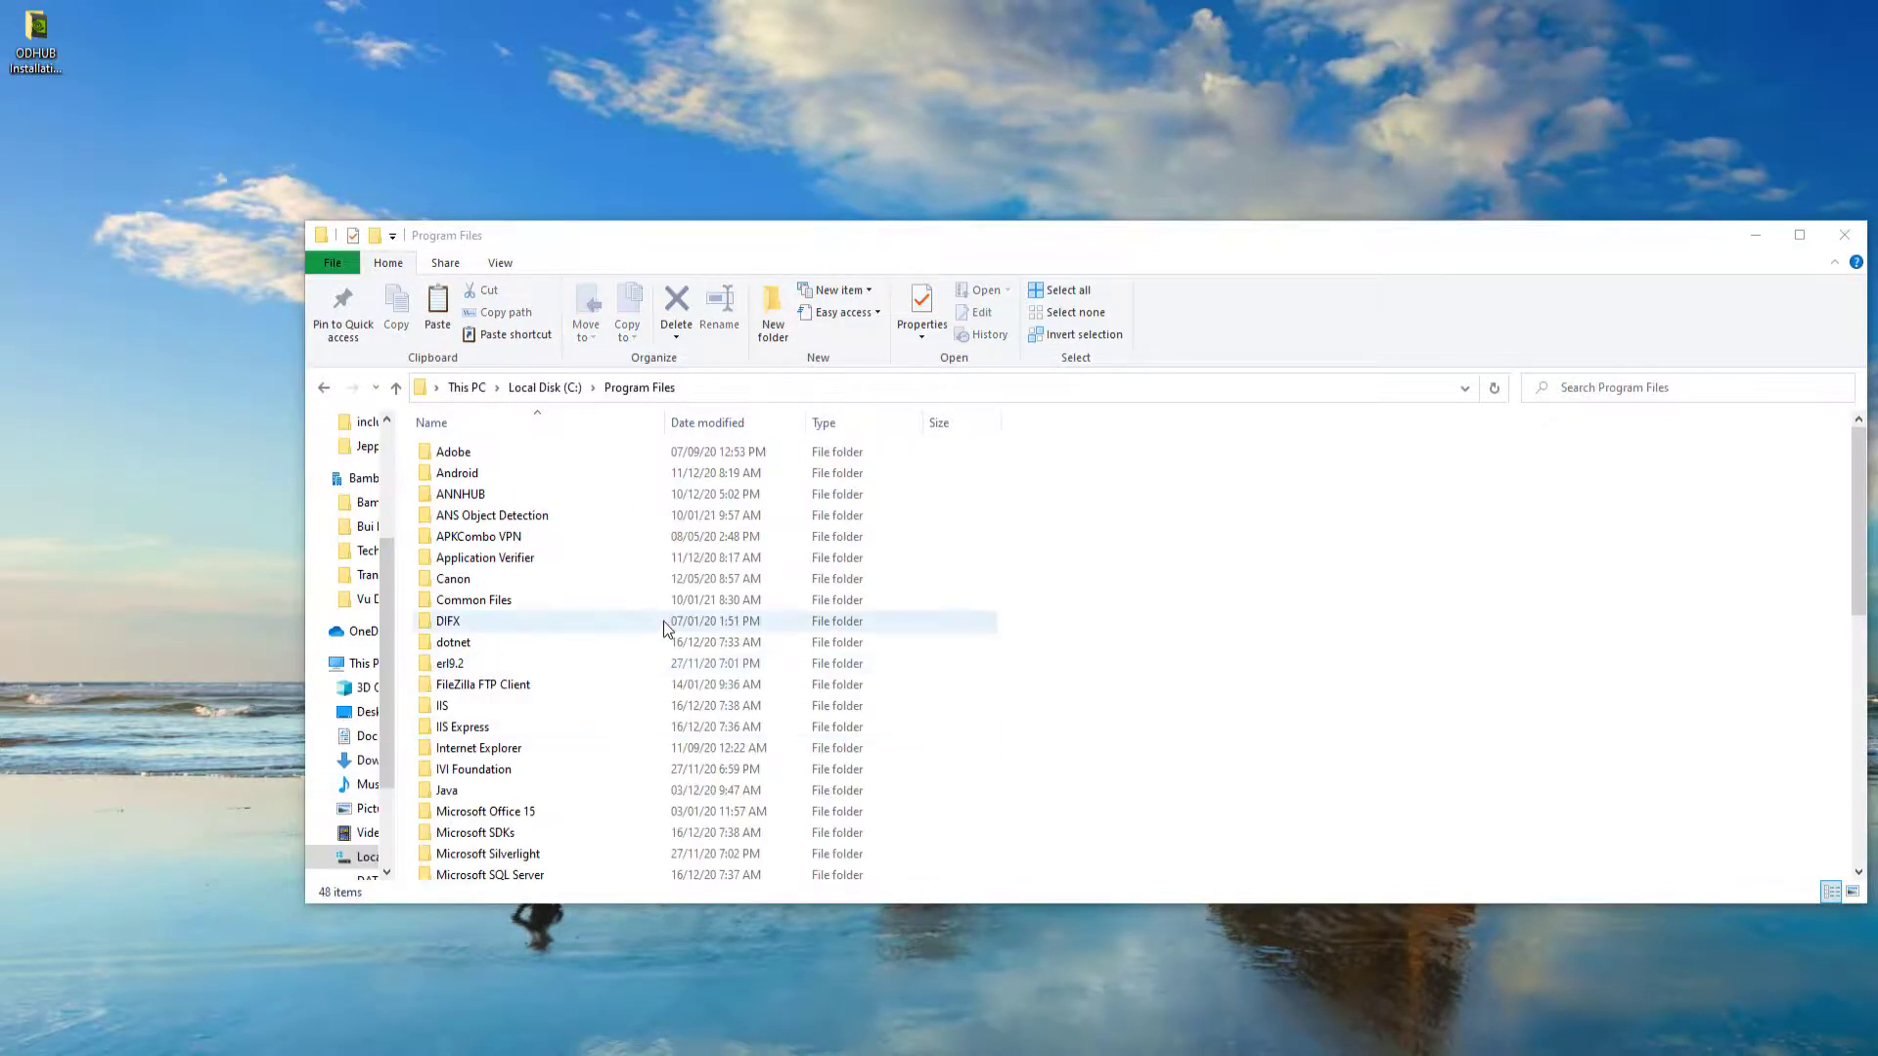
pyautogui.scroll(-5, 664, 626)
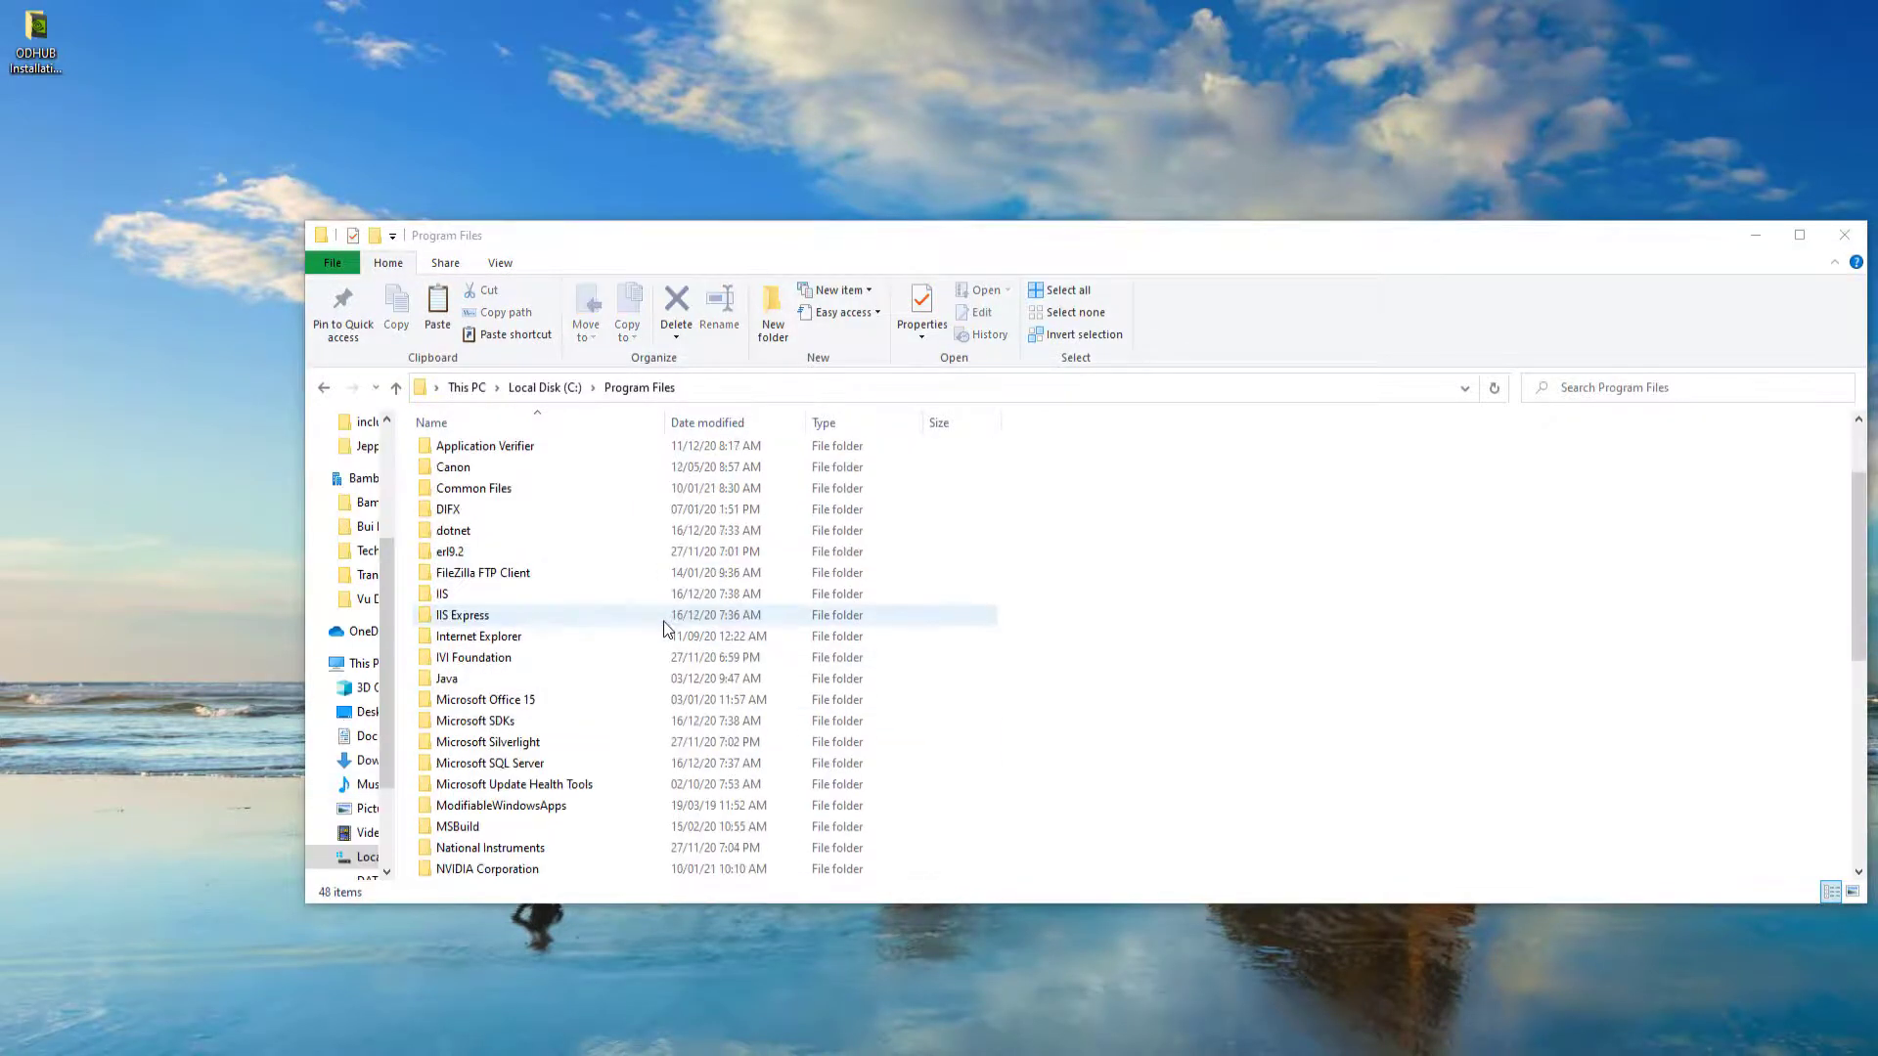
pyautogui.scroll(-1, 664, 628)
pyautogui.doubleClick(570, 700)
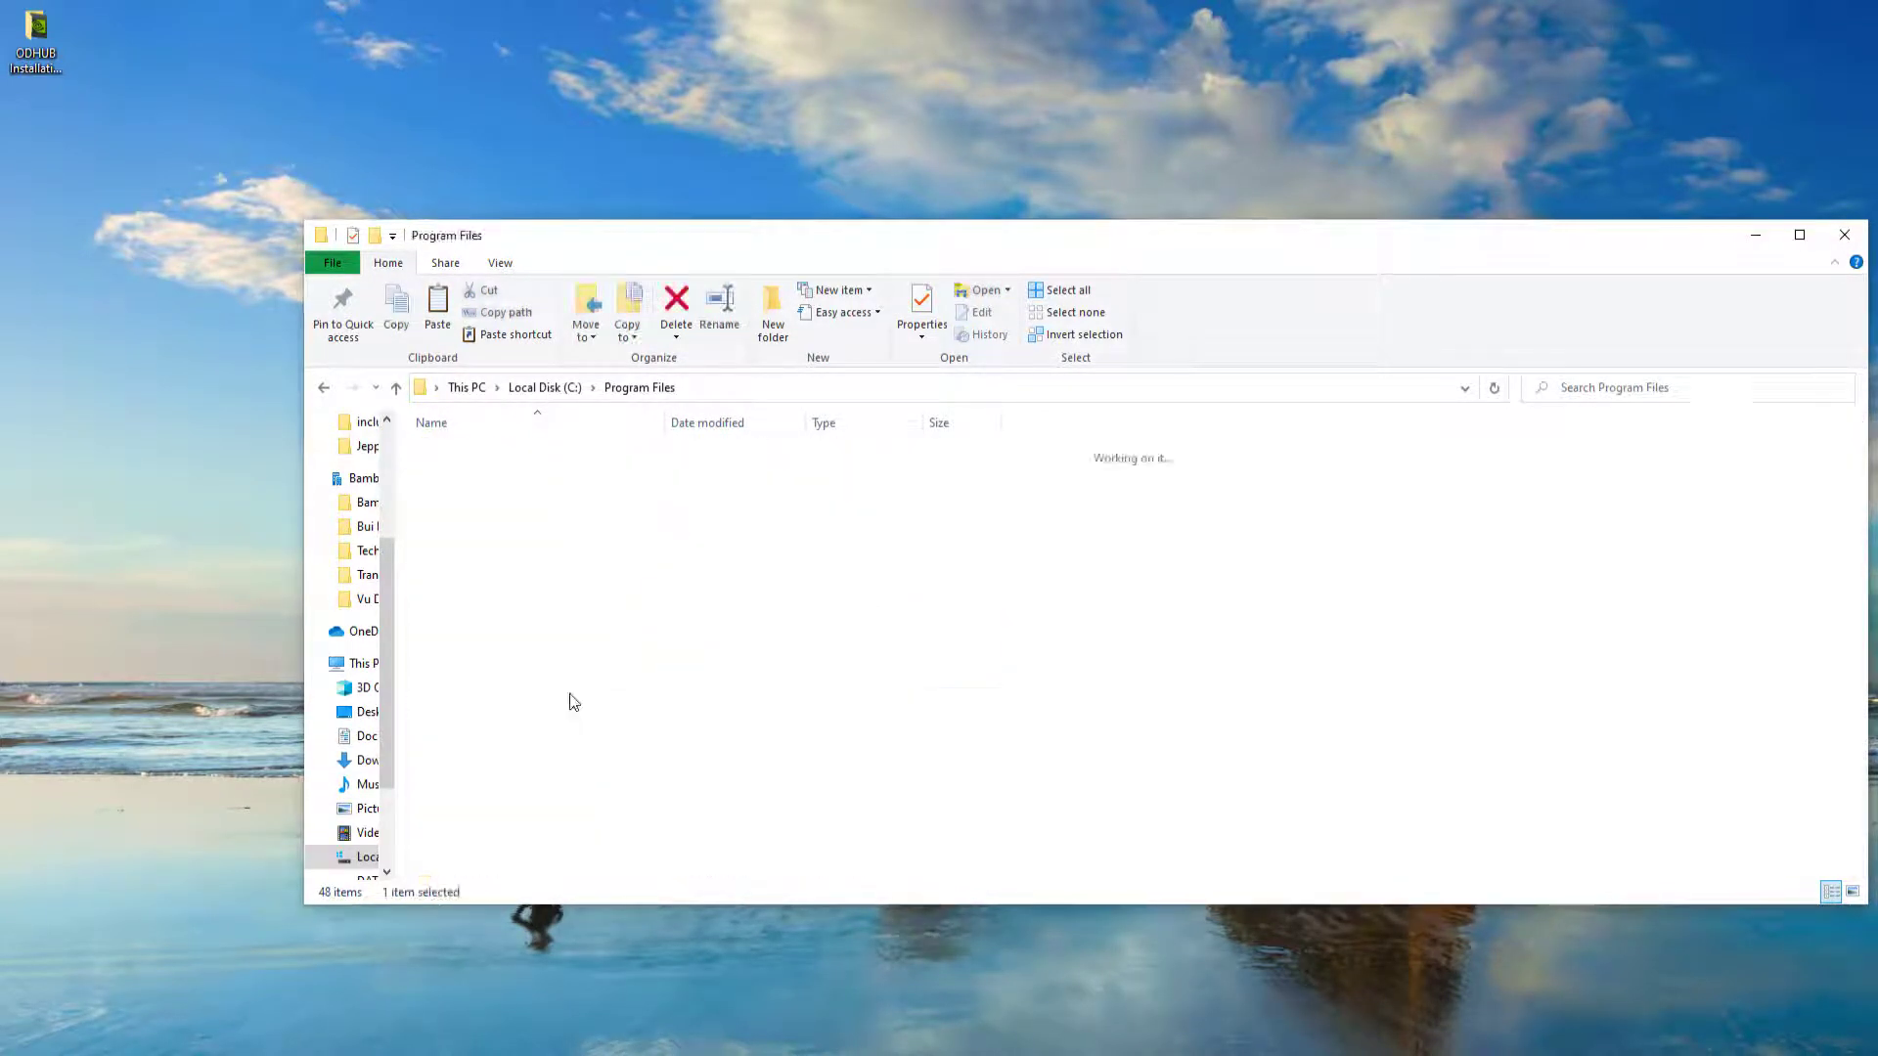
pyautogui.doubleClick(538, 452)
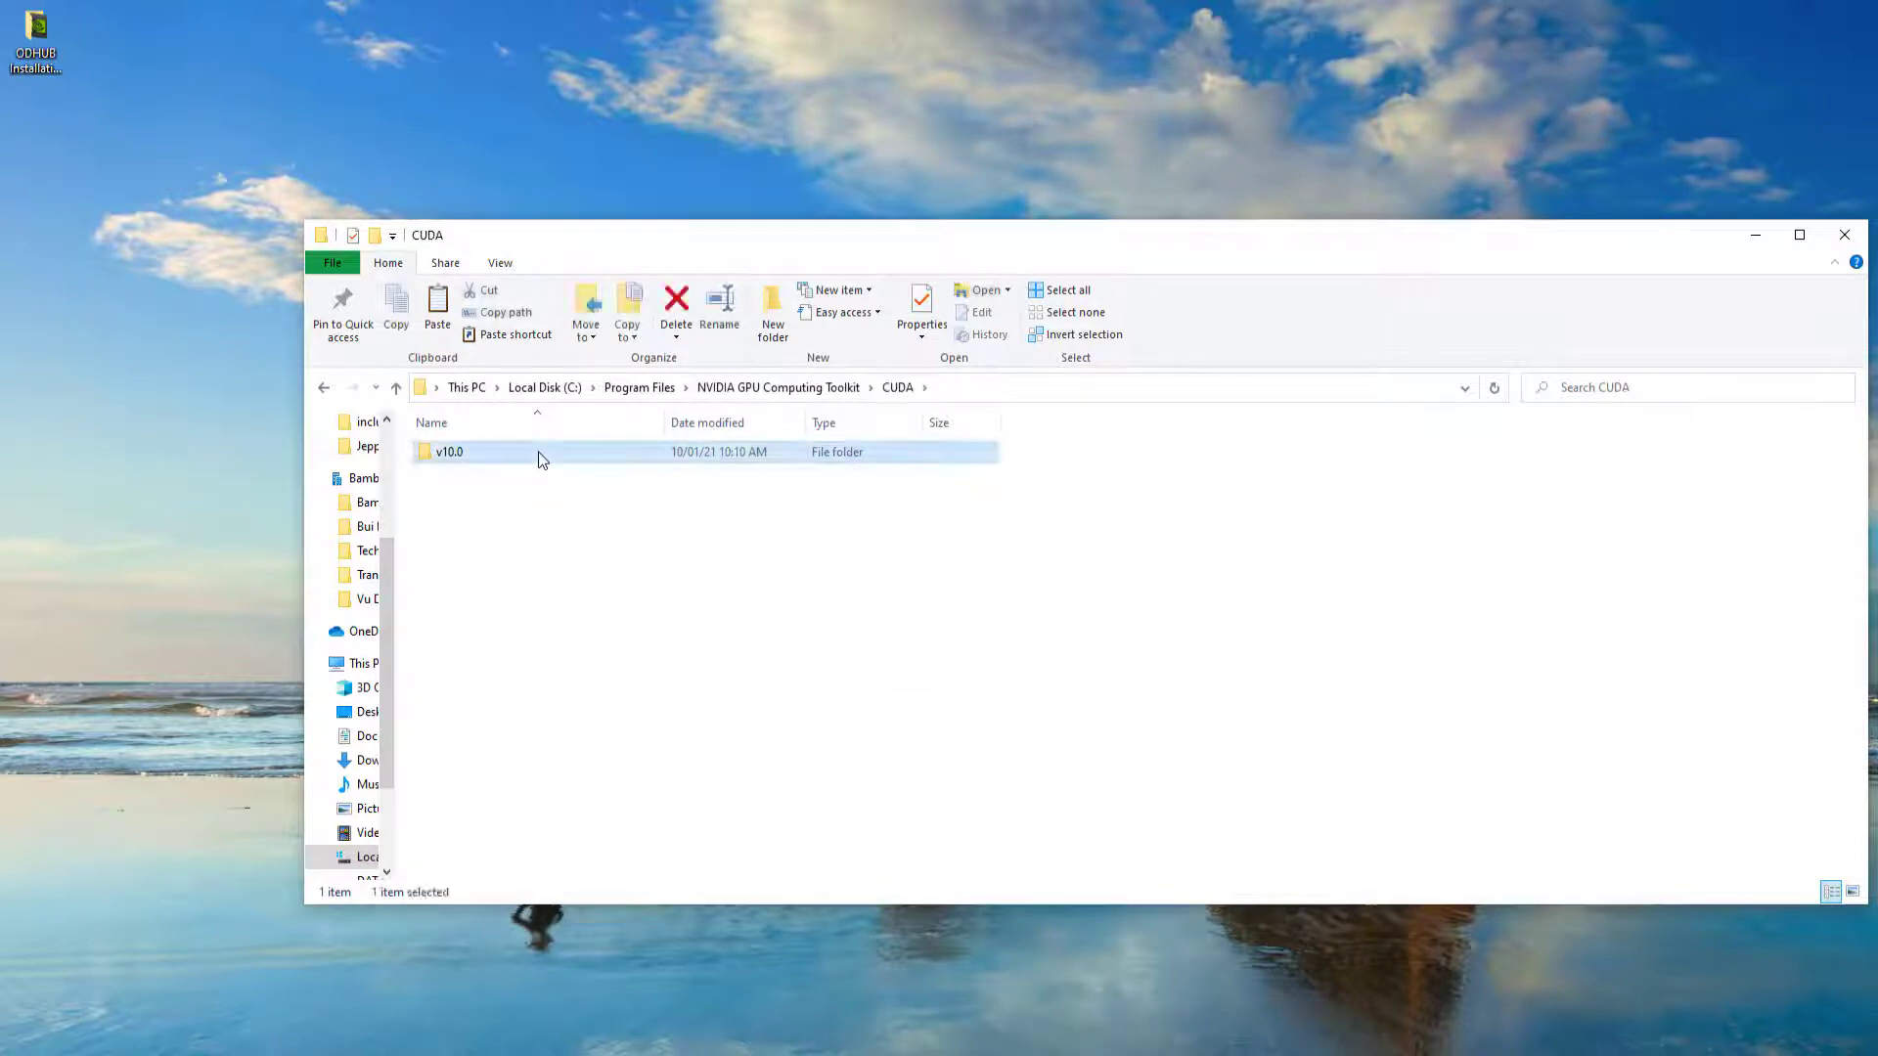
pyautogui.doubleClick(538, 452)
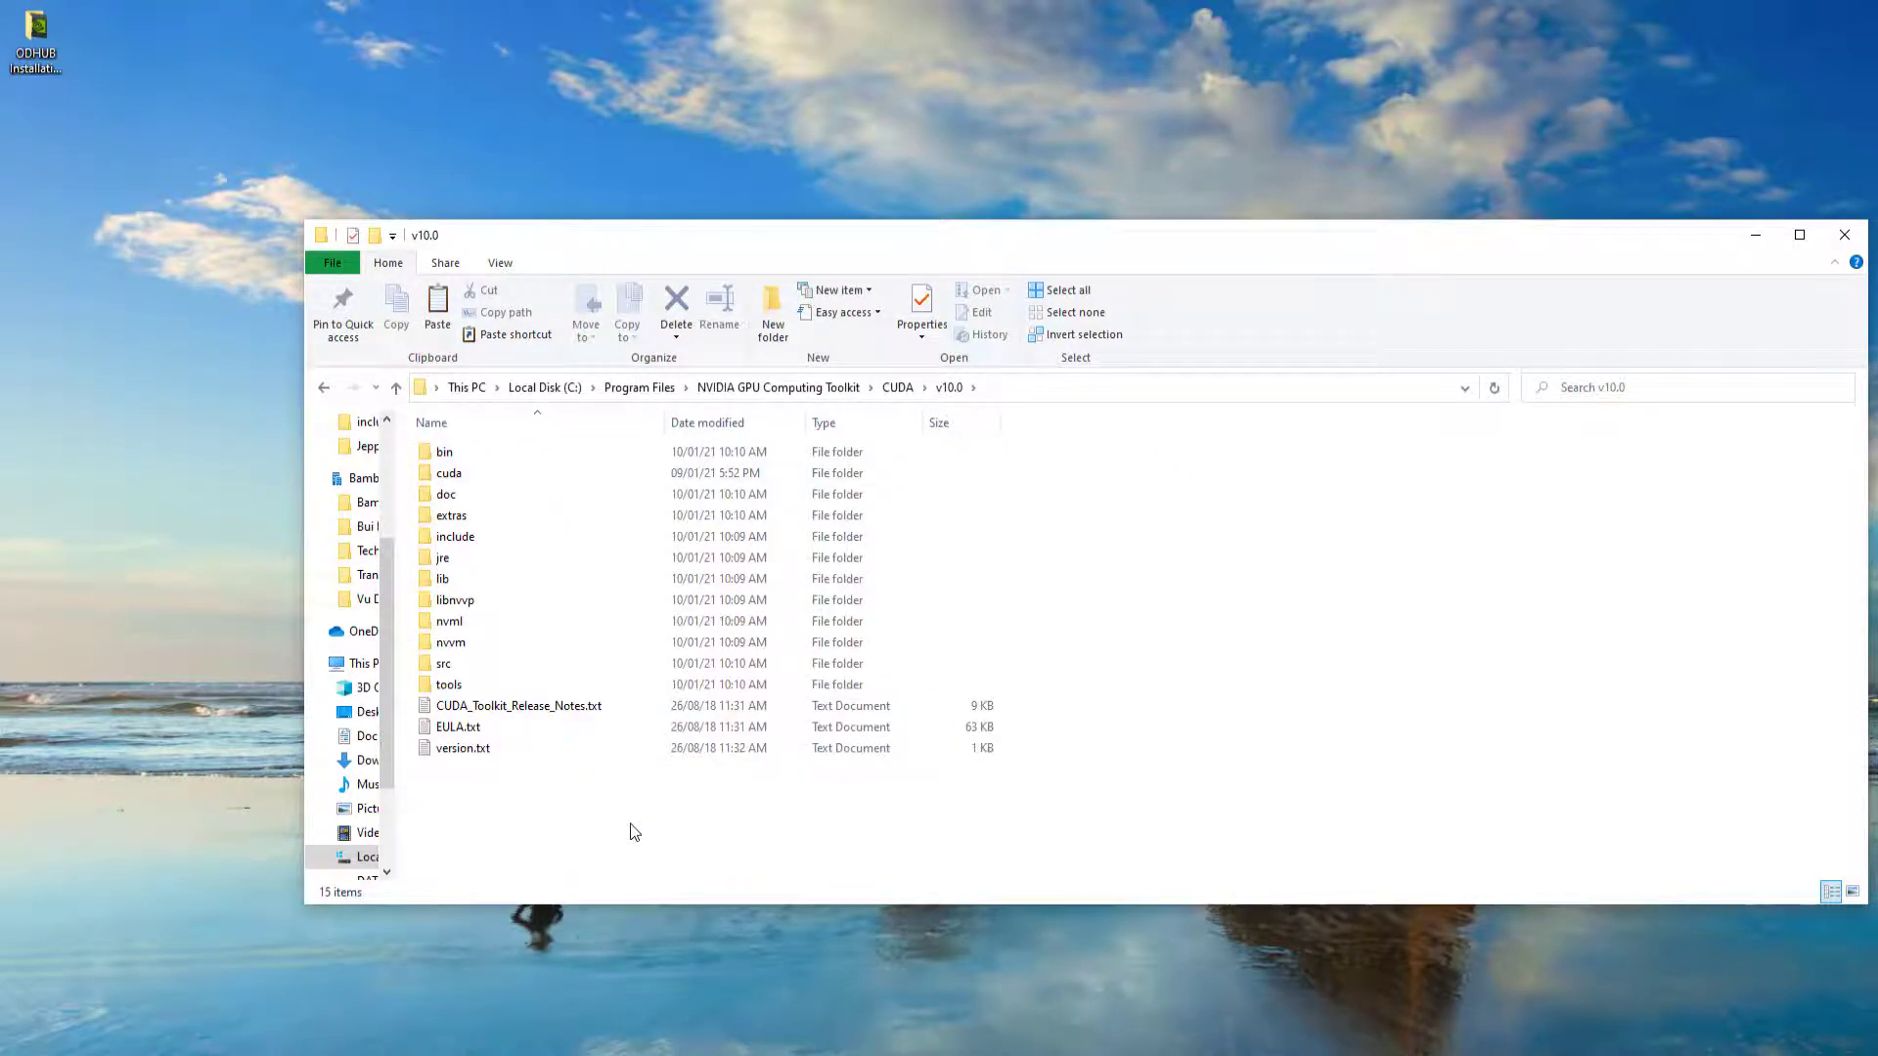
pyautogui.hotkey('ctrl', 'v')
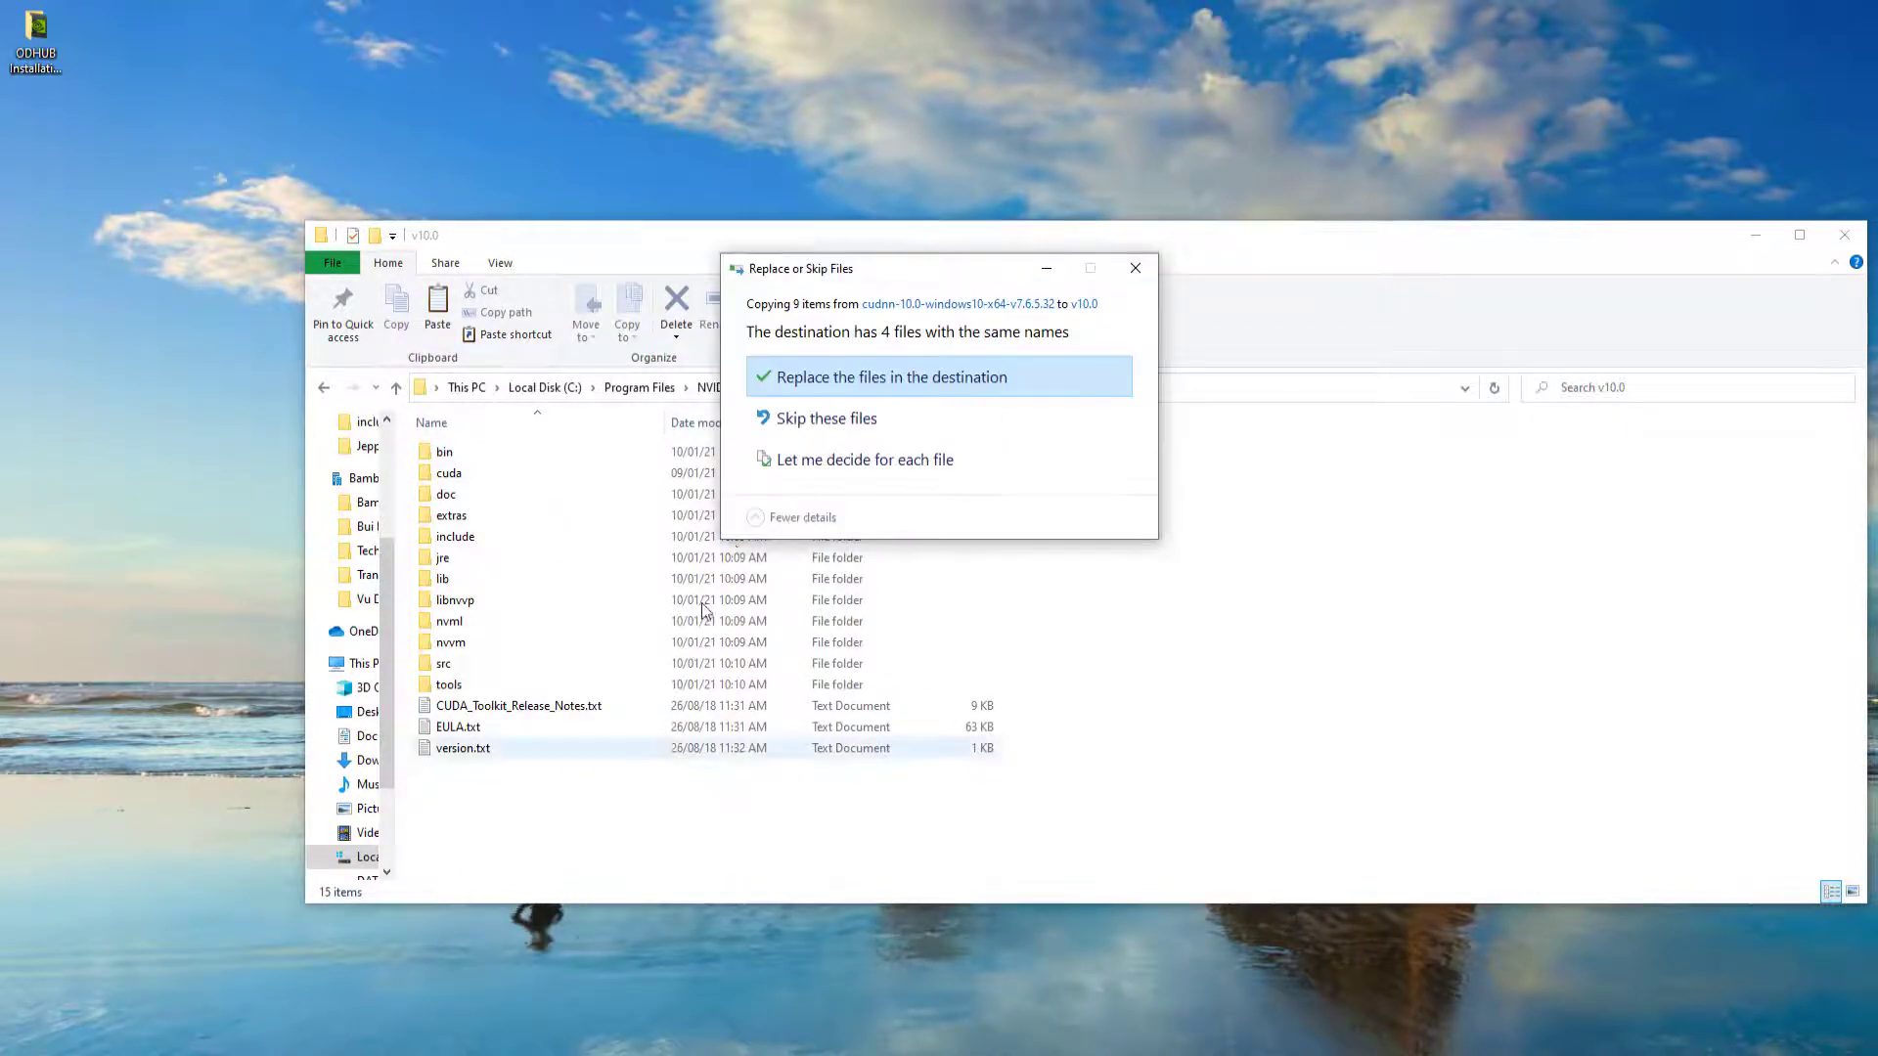
pyautogui.click(818, 360)
pyautogui.click(886, 440)
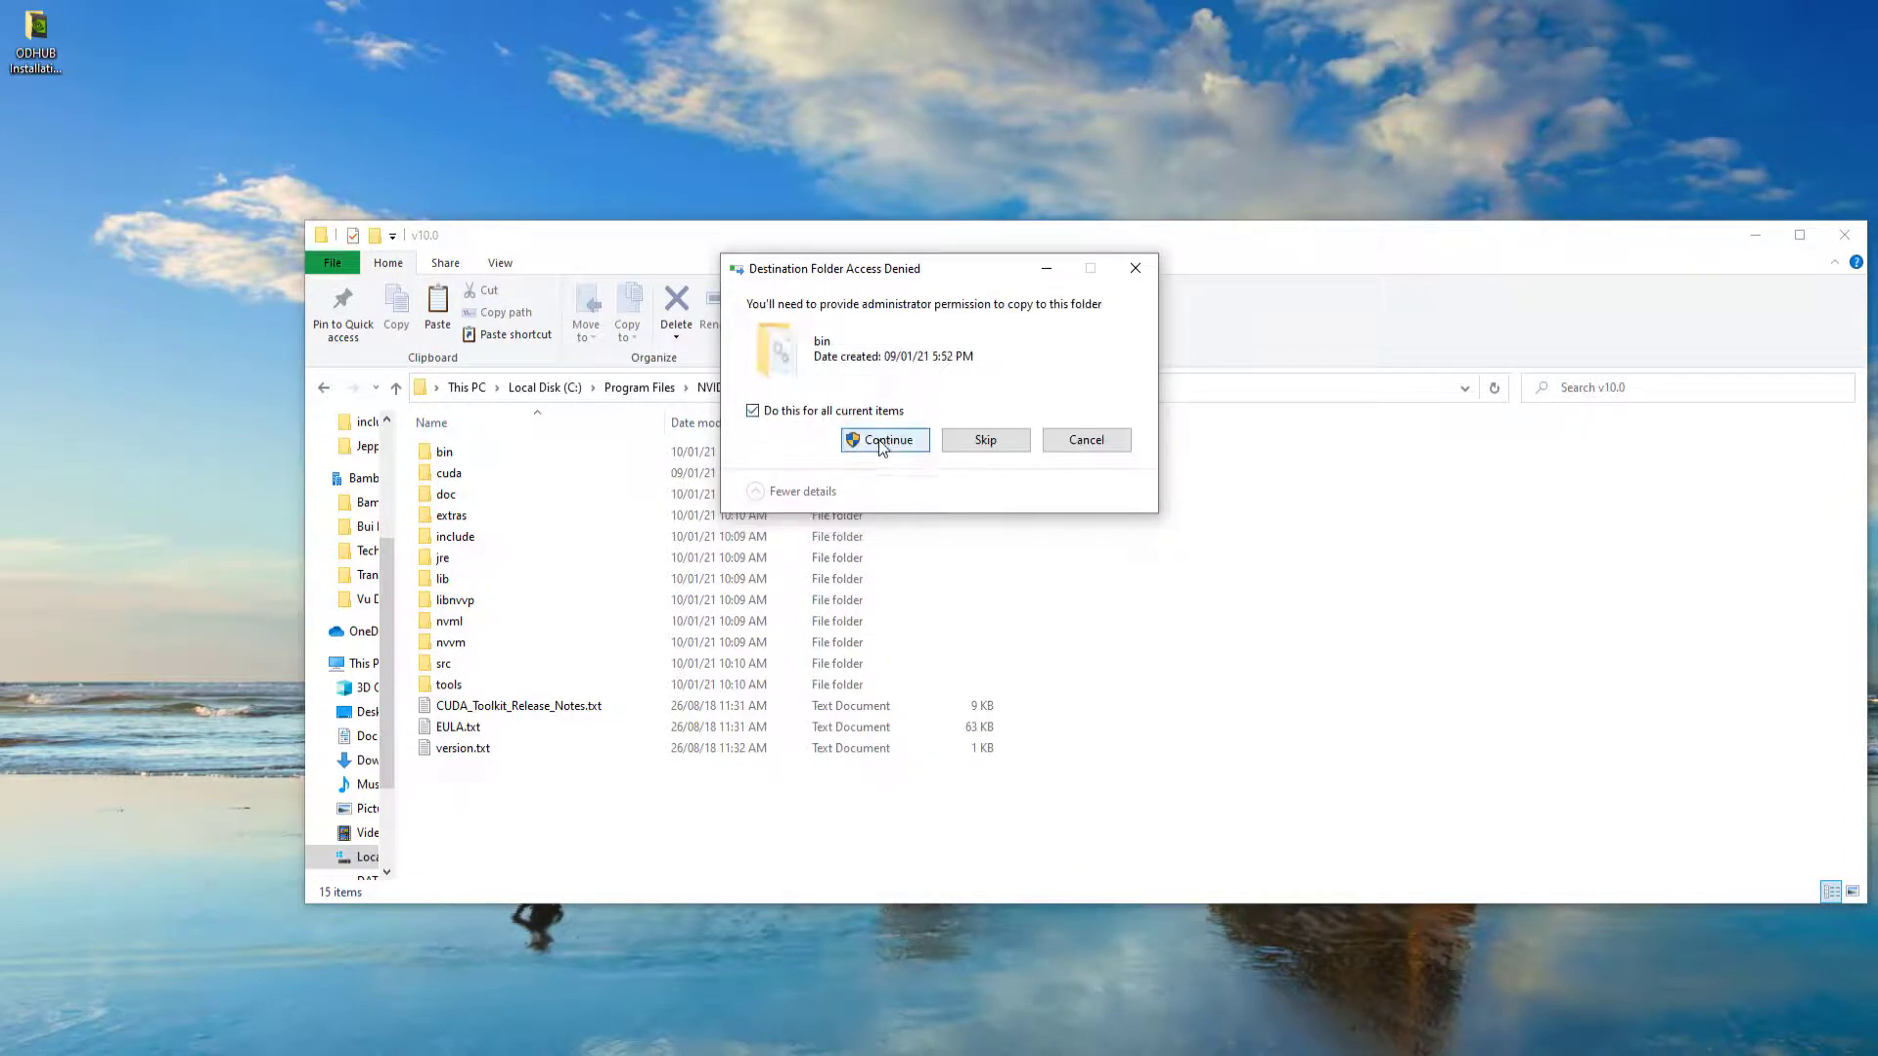
pyautogui.click(888, 442)
pyautogui.click(672, 829)
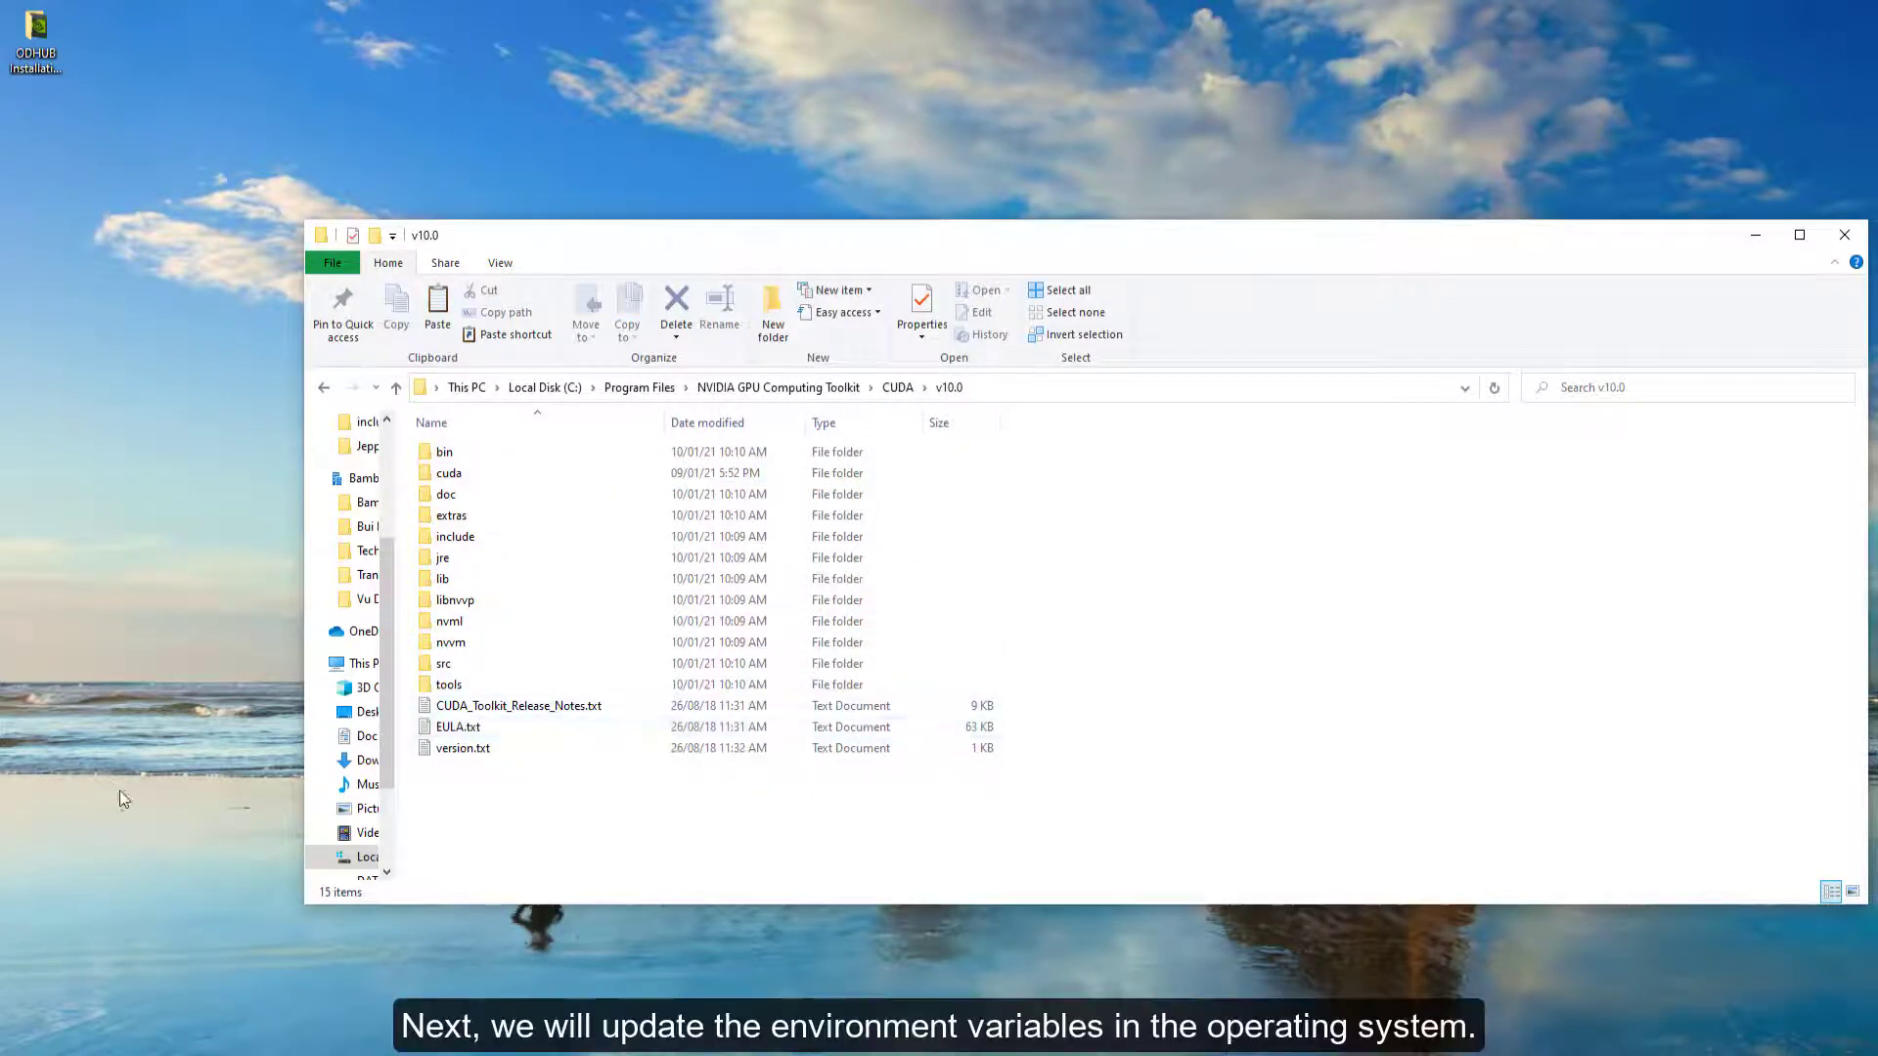
# - Close the folder window and open the Environment Variables dialog from the Windows search
pyautogui.click(34, 932)
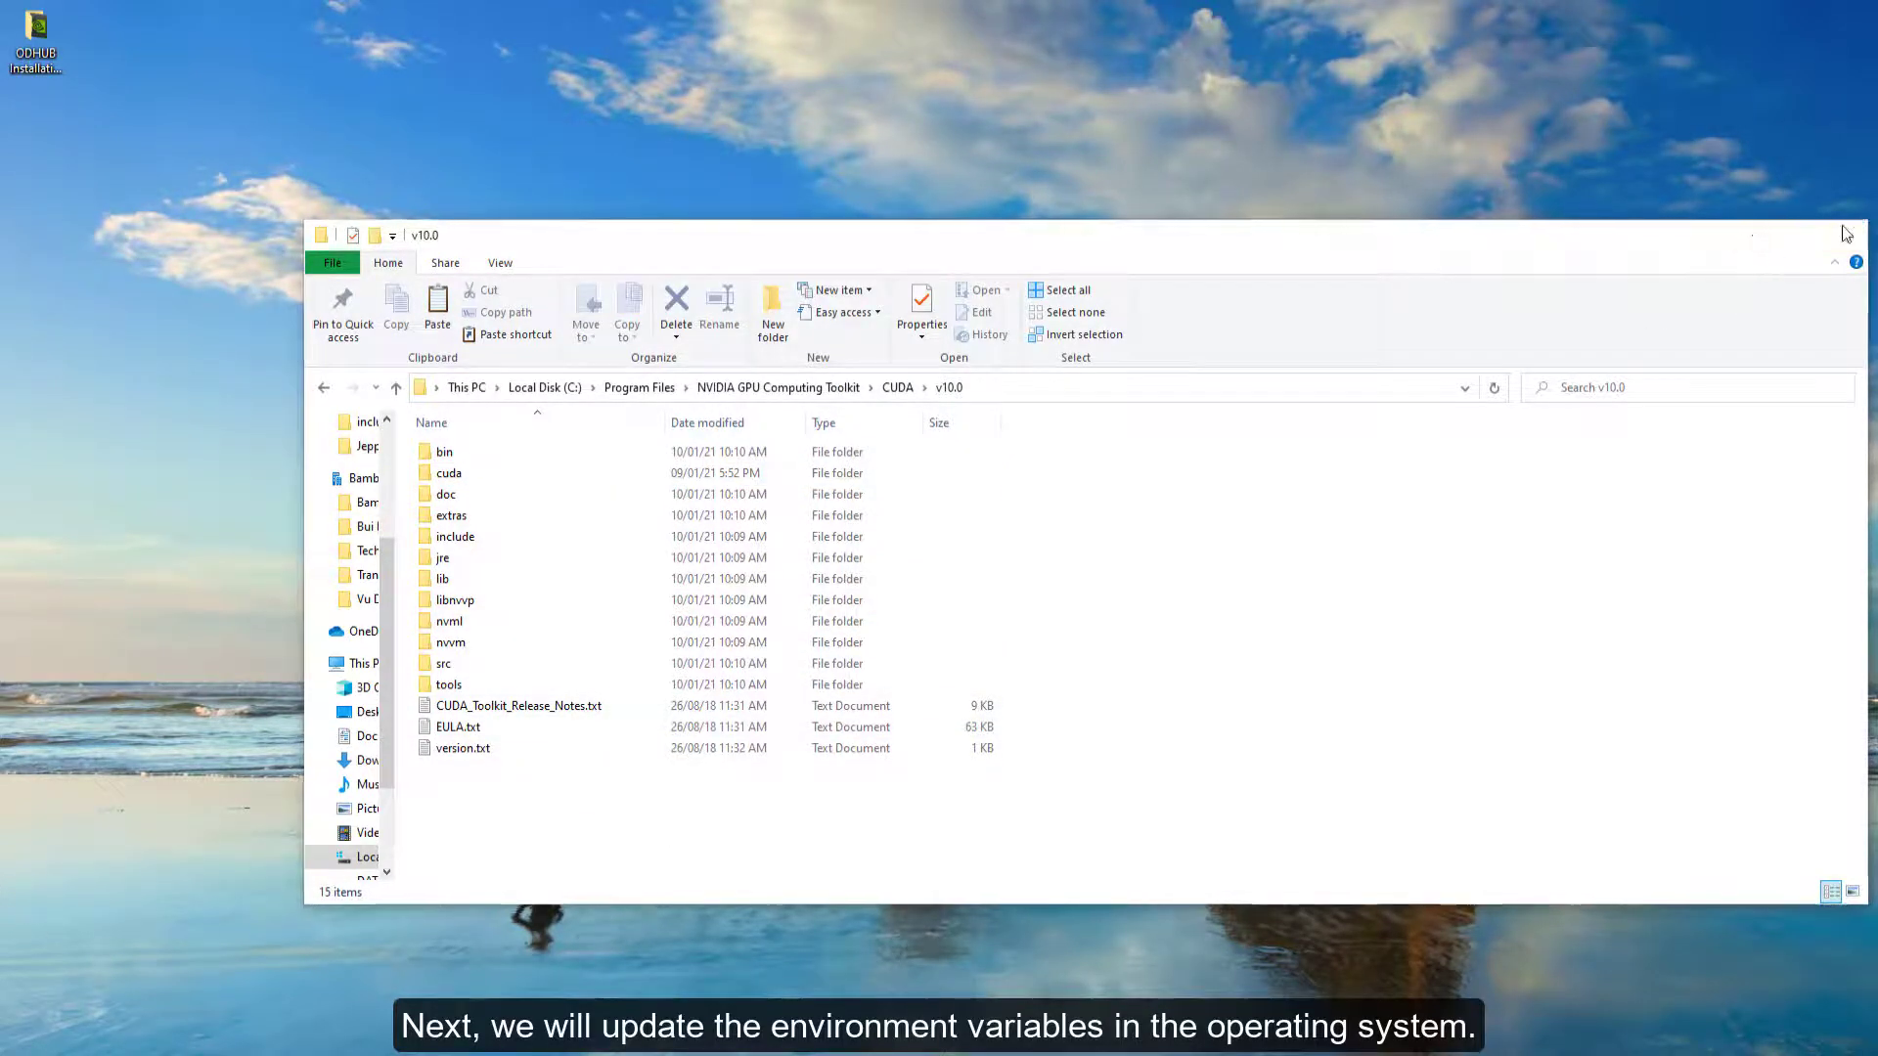
pyautogui.click(1844, 235)
pyautogui.press('super')
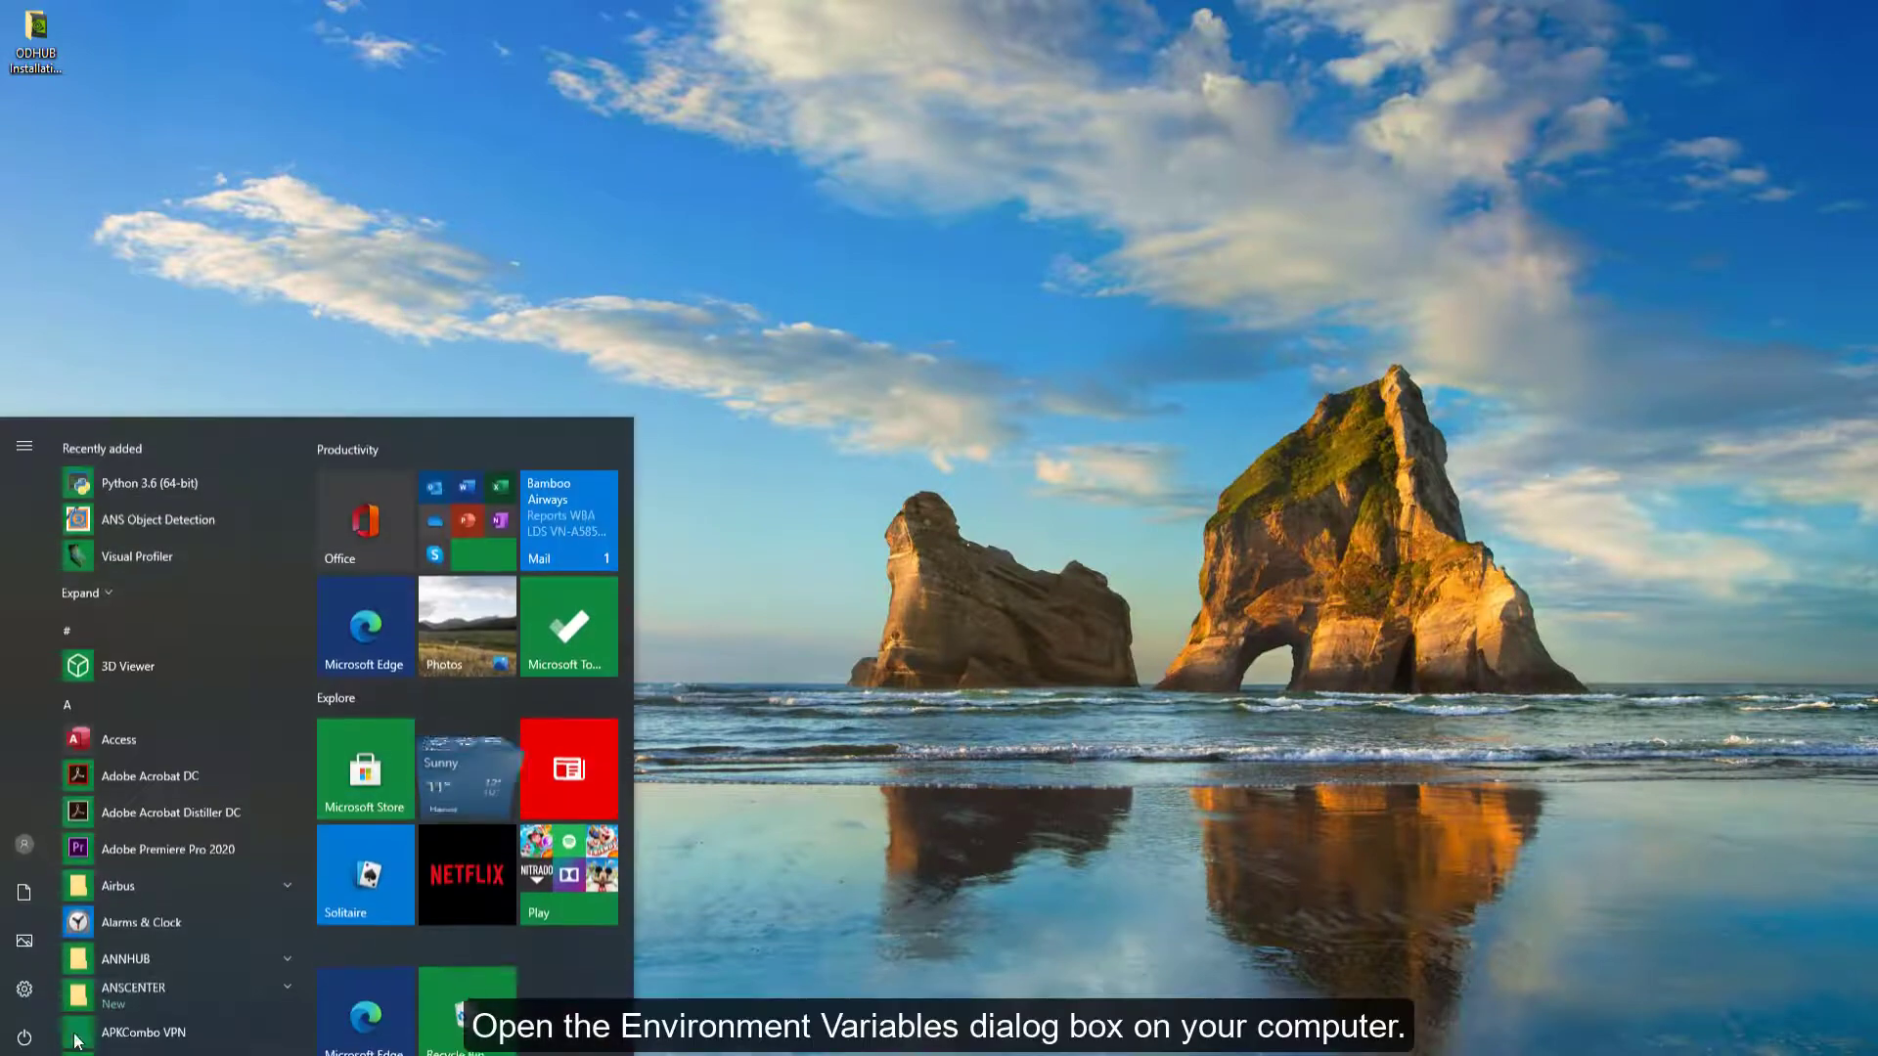
pyautogui.write('va')
pyautogui.press('Return')
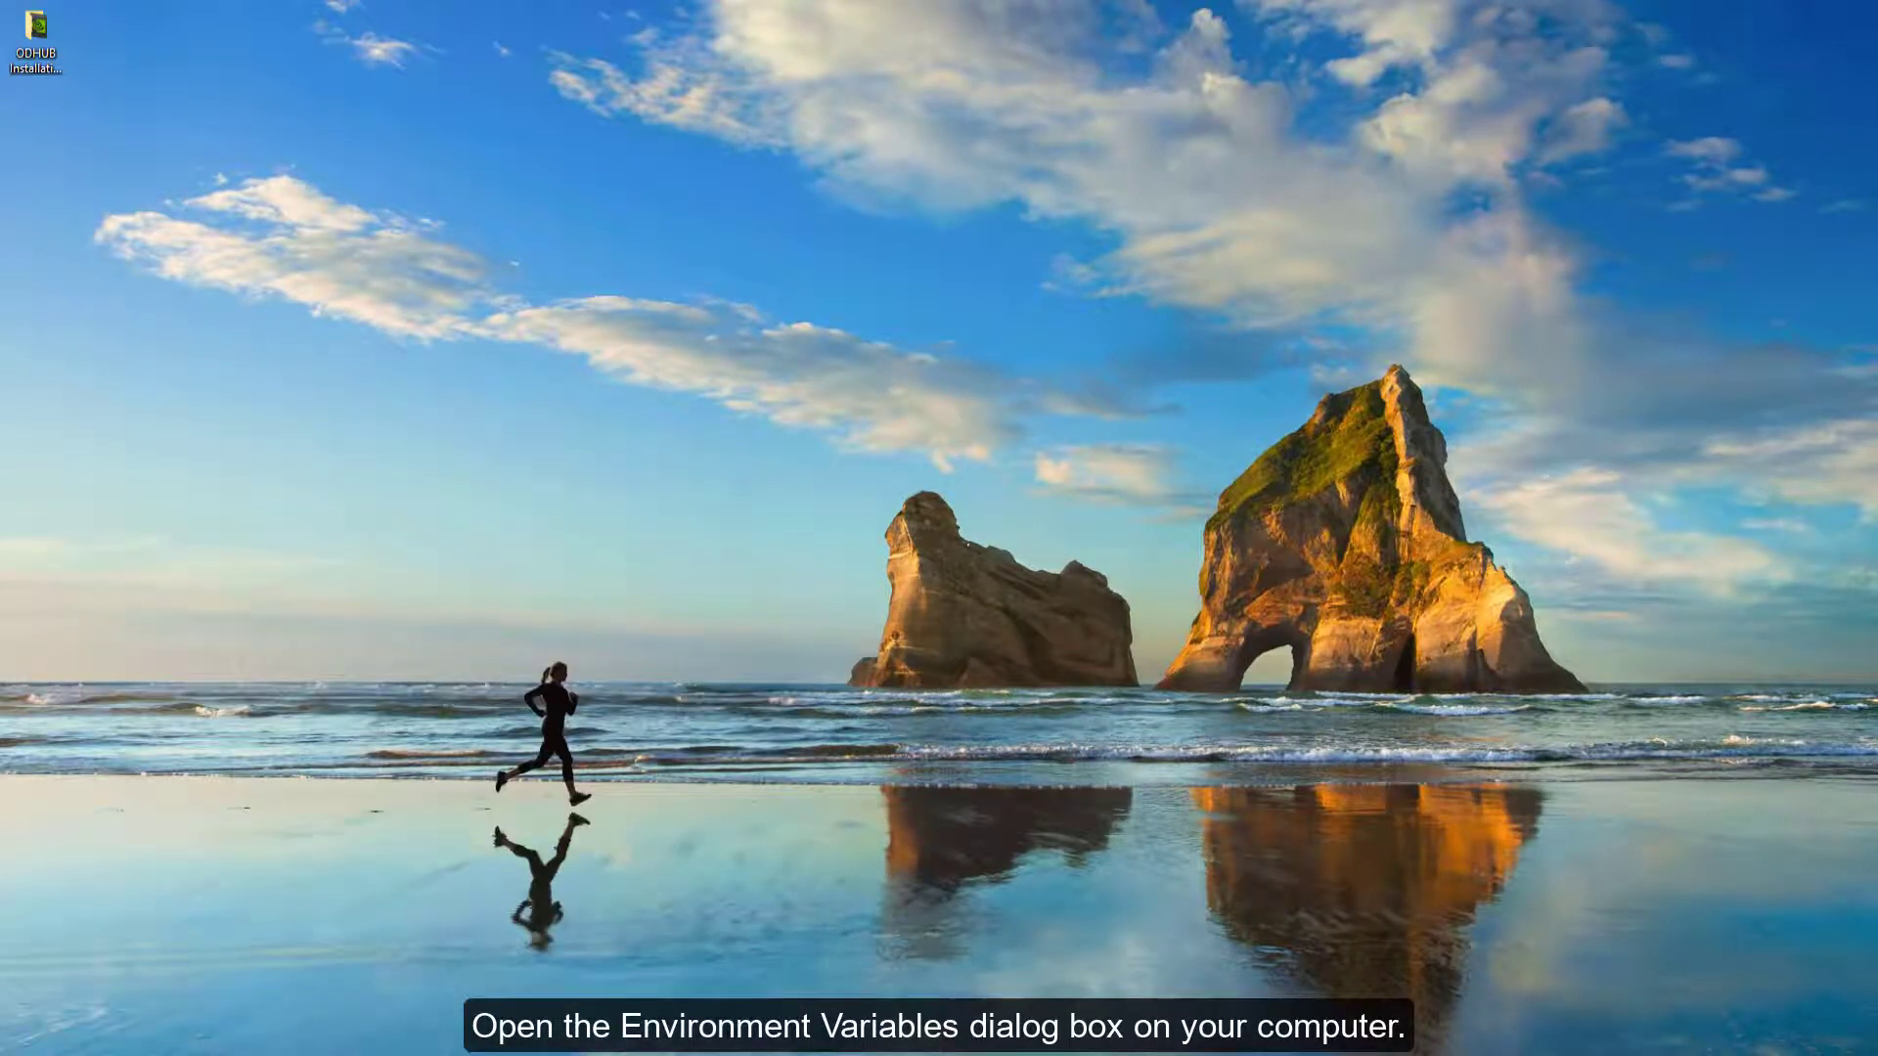
pyautogui.moveTo(2, 156); pyautogui.dragTo(731, 196)
pyautogui.click(919, 561)
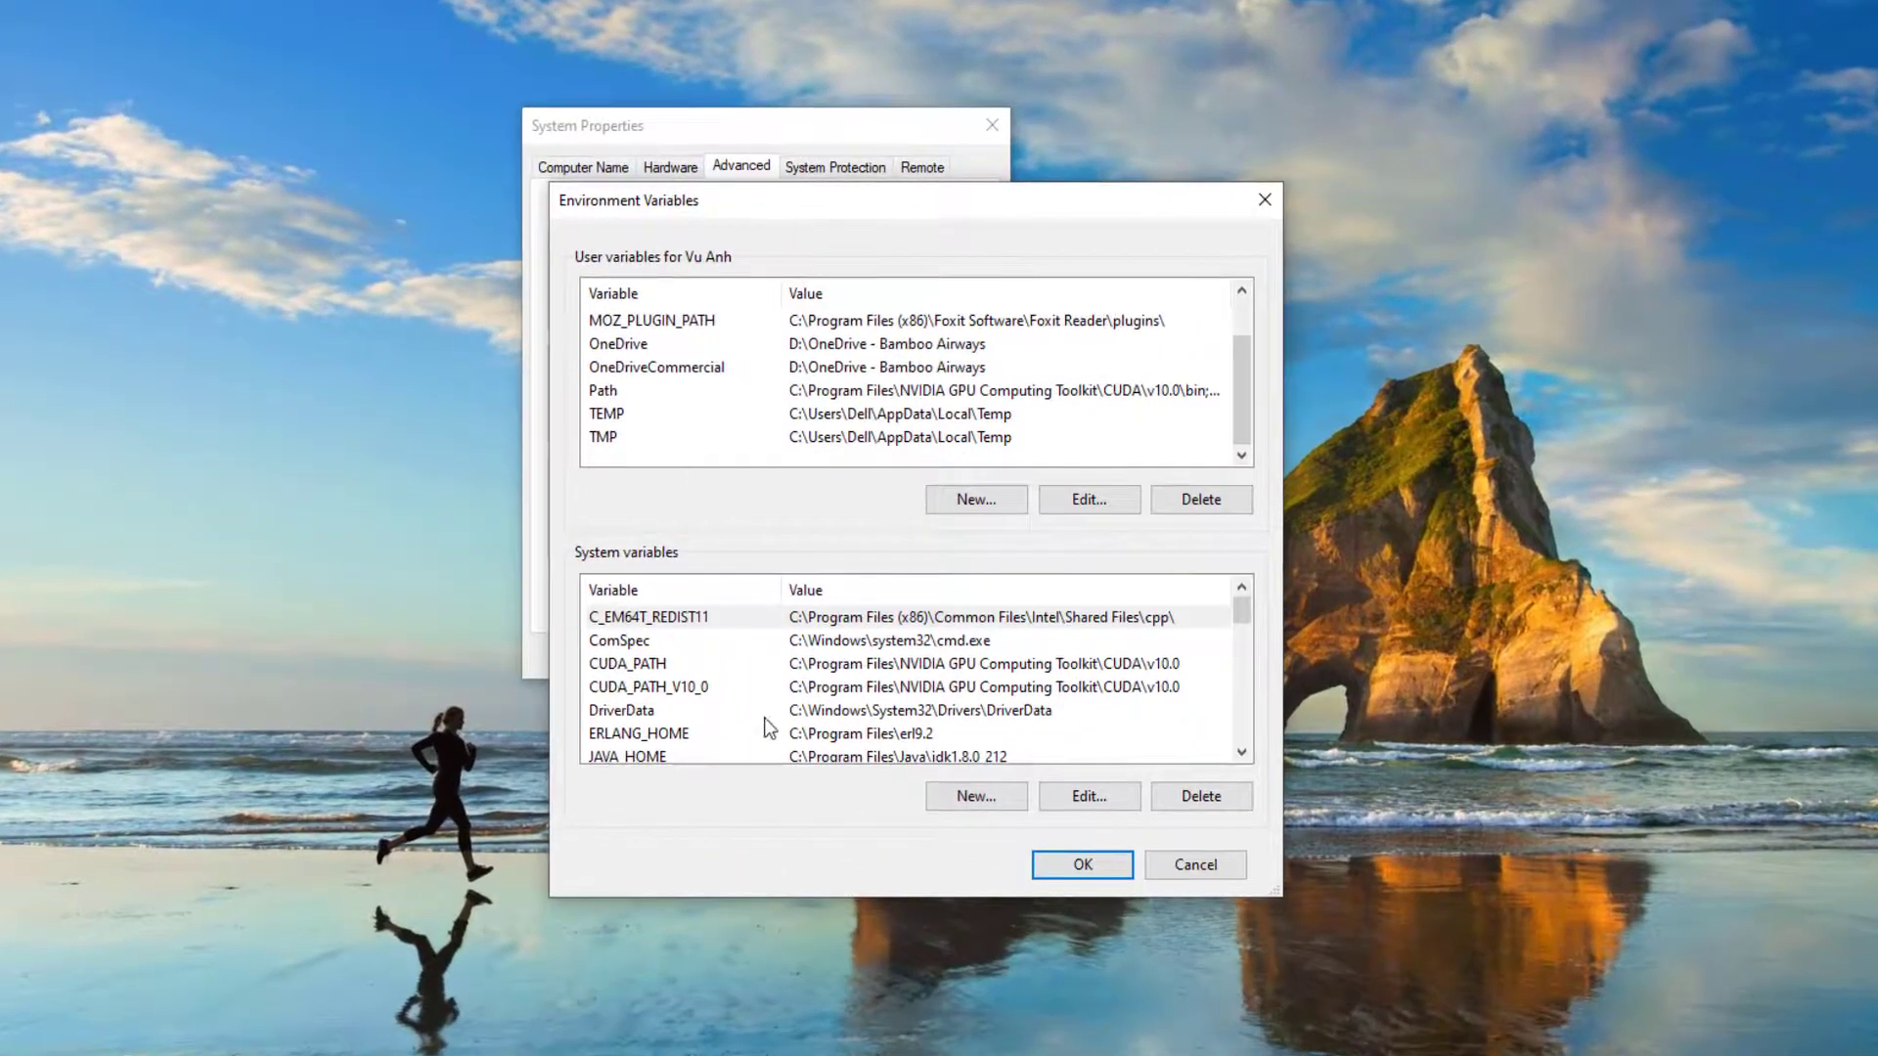
# - Open the system Path variable for editing and widen the Edit environment variable dialog
pyautogui.scroll(-1, 748, 702)
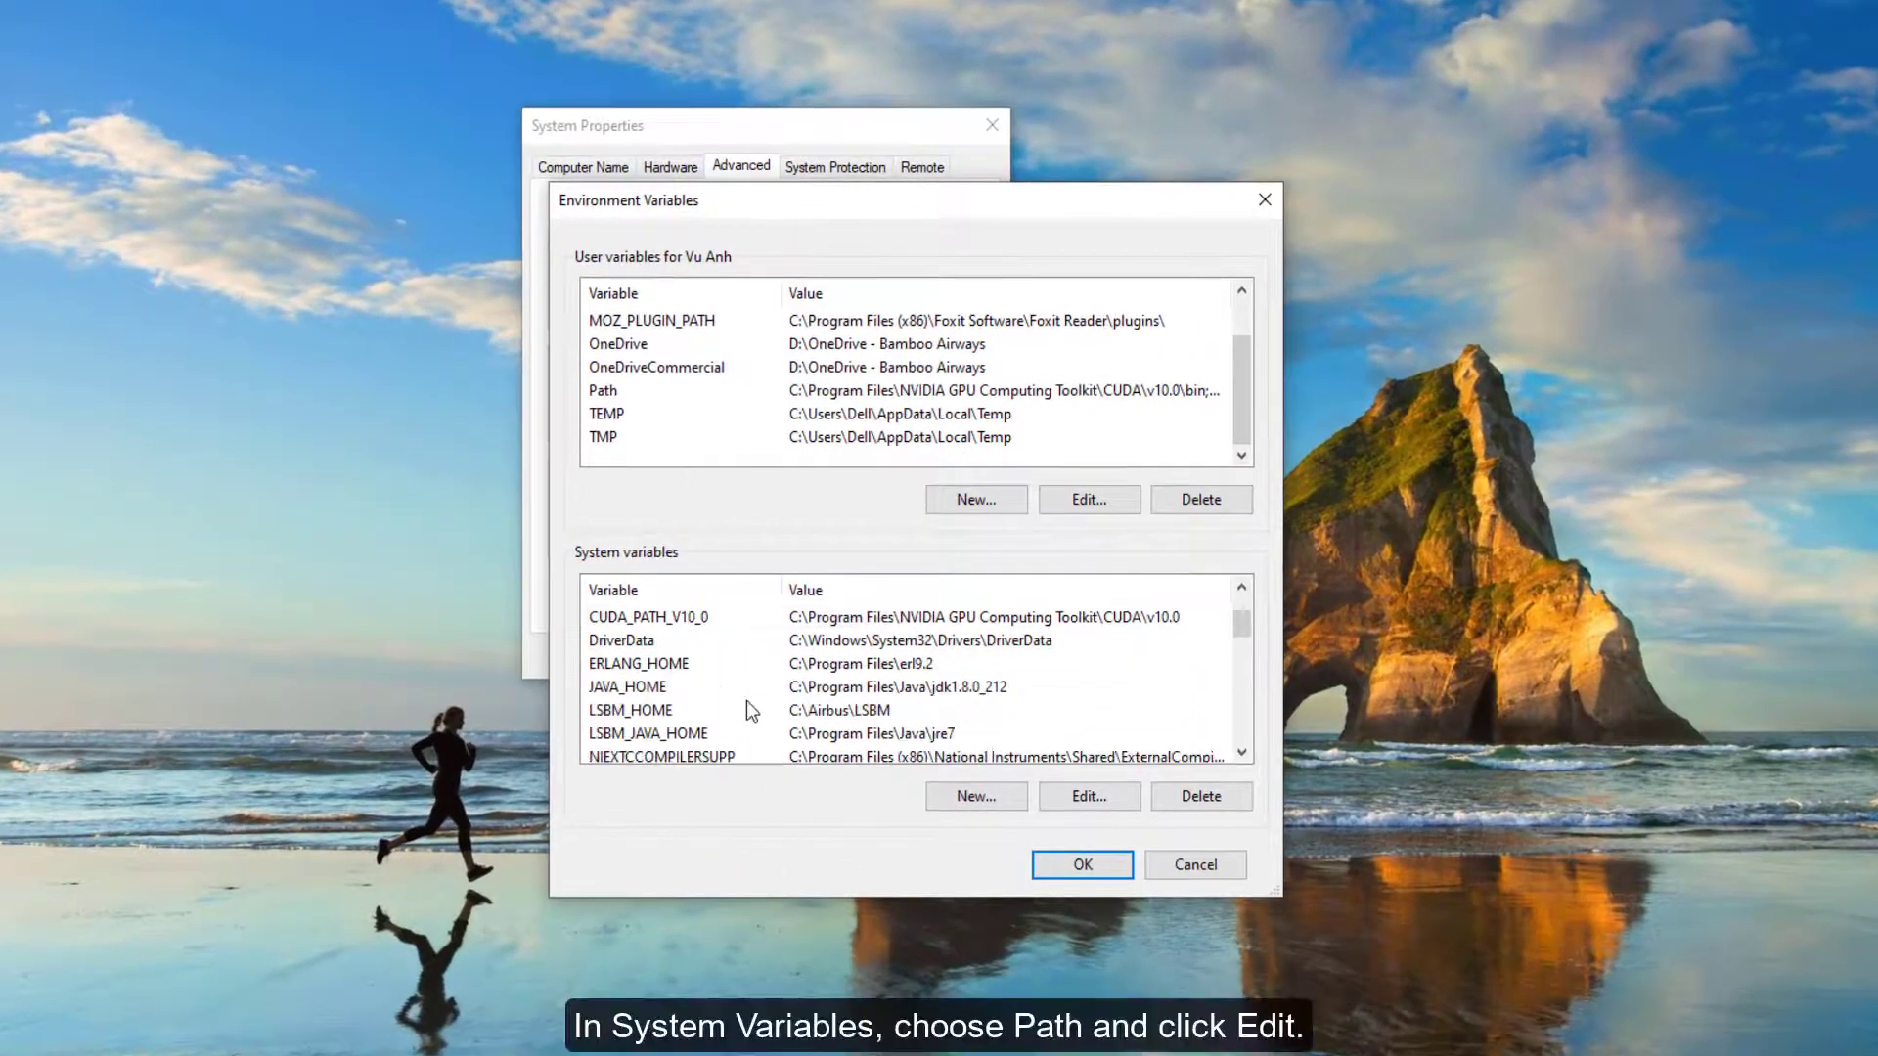
pyautogui.scroll(-3, 746, 700)
pyautogui.doubleClick(743, 690)
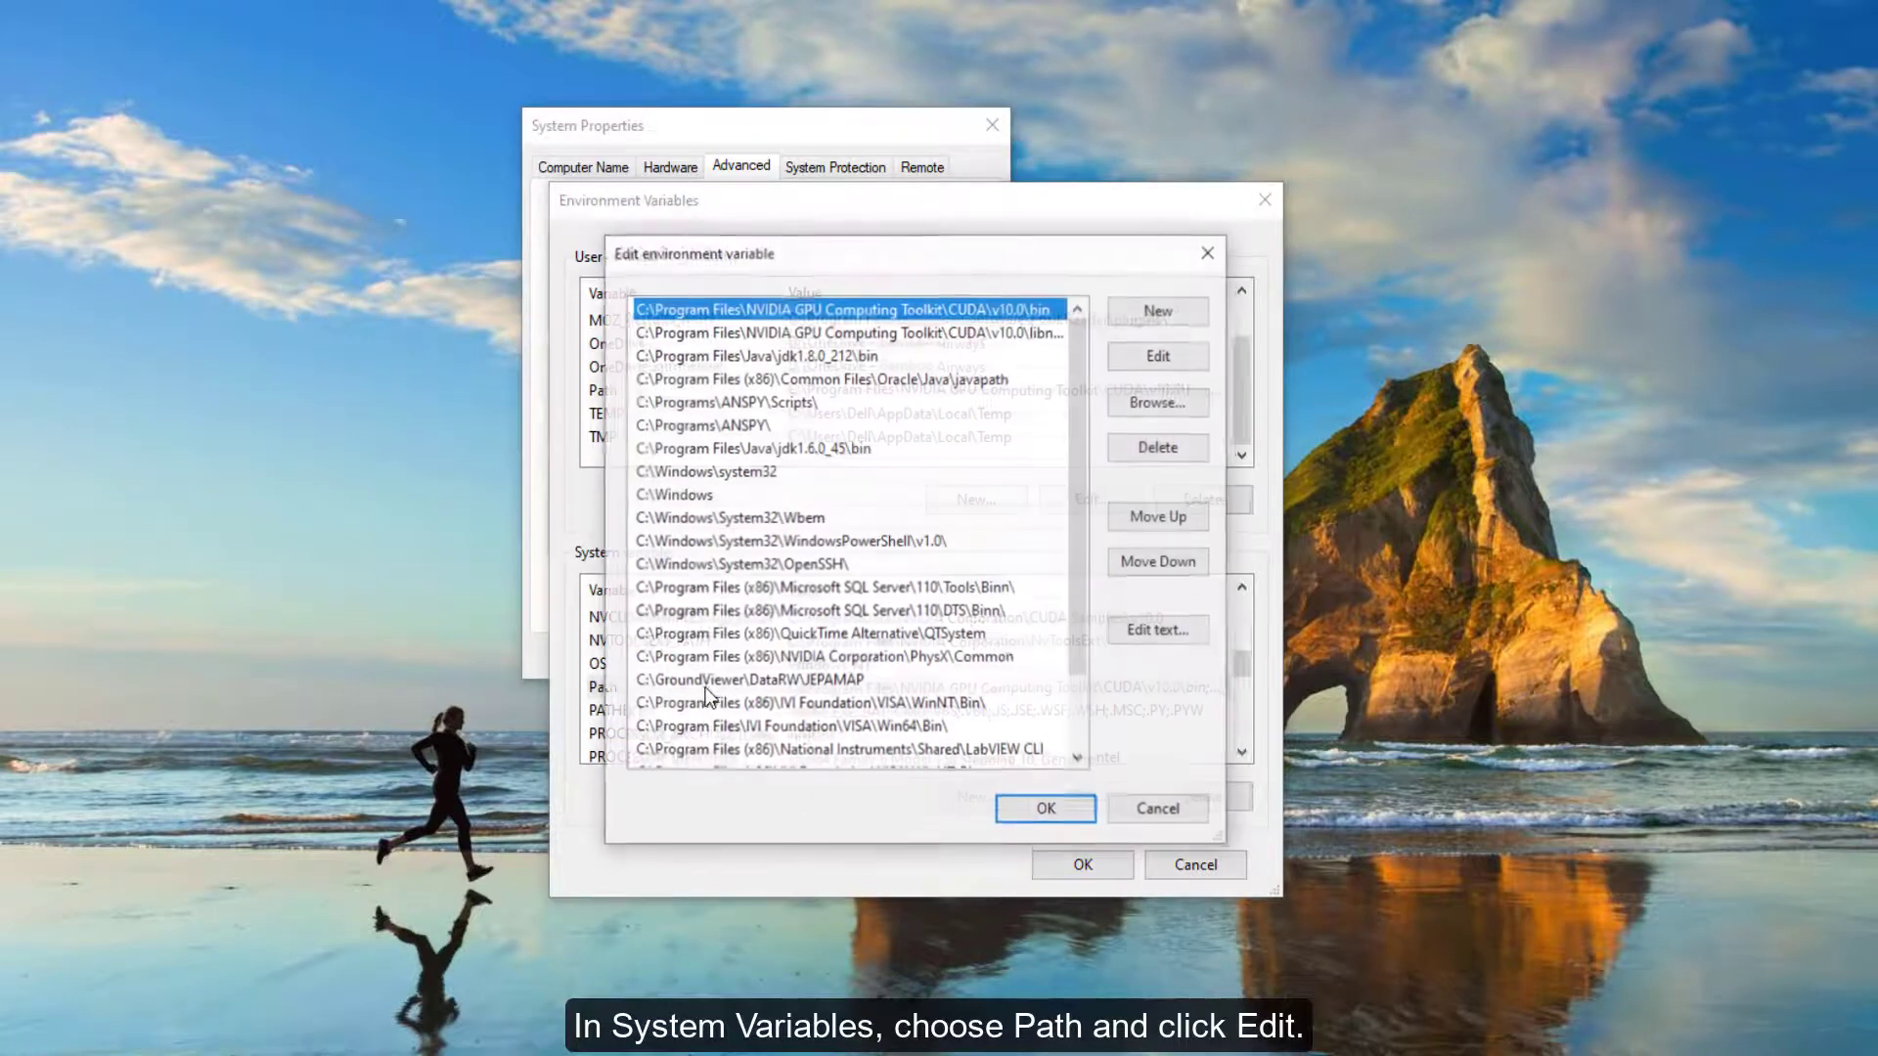
pyautogui.moveTo(1227, 499); pyautogui.dragTo(1559, 467)
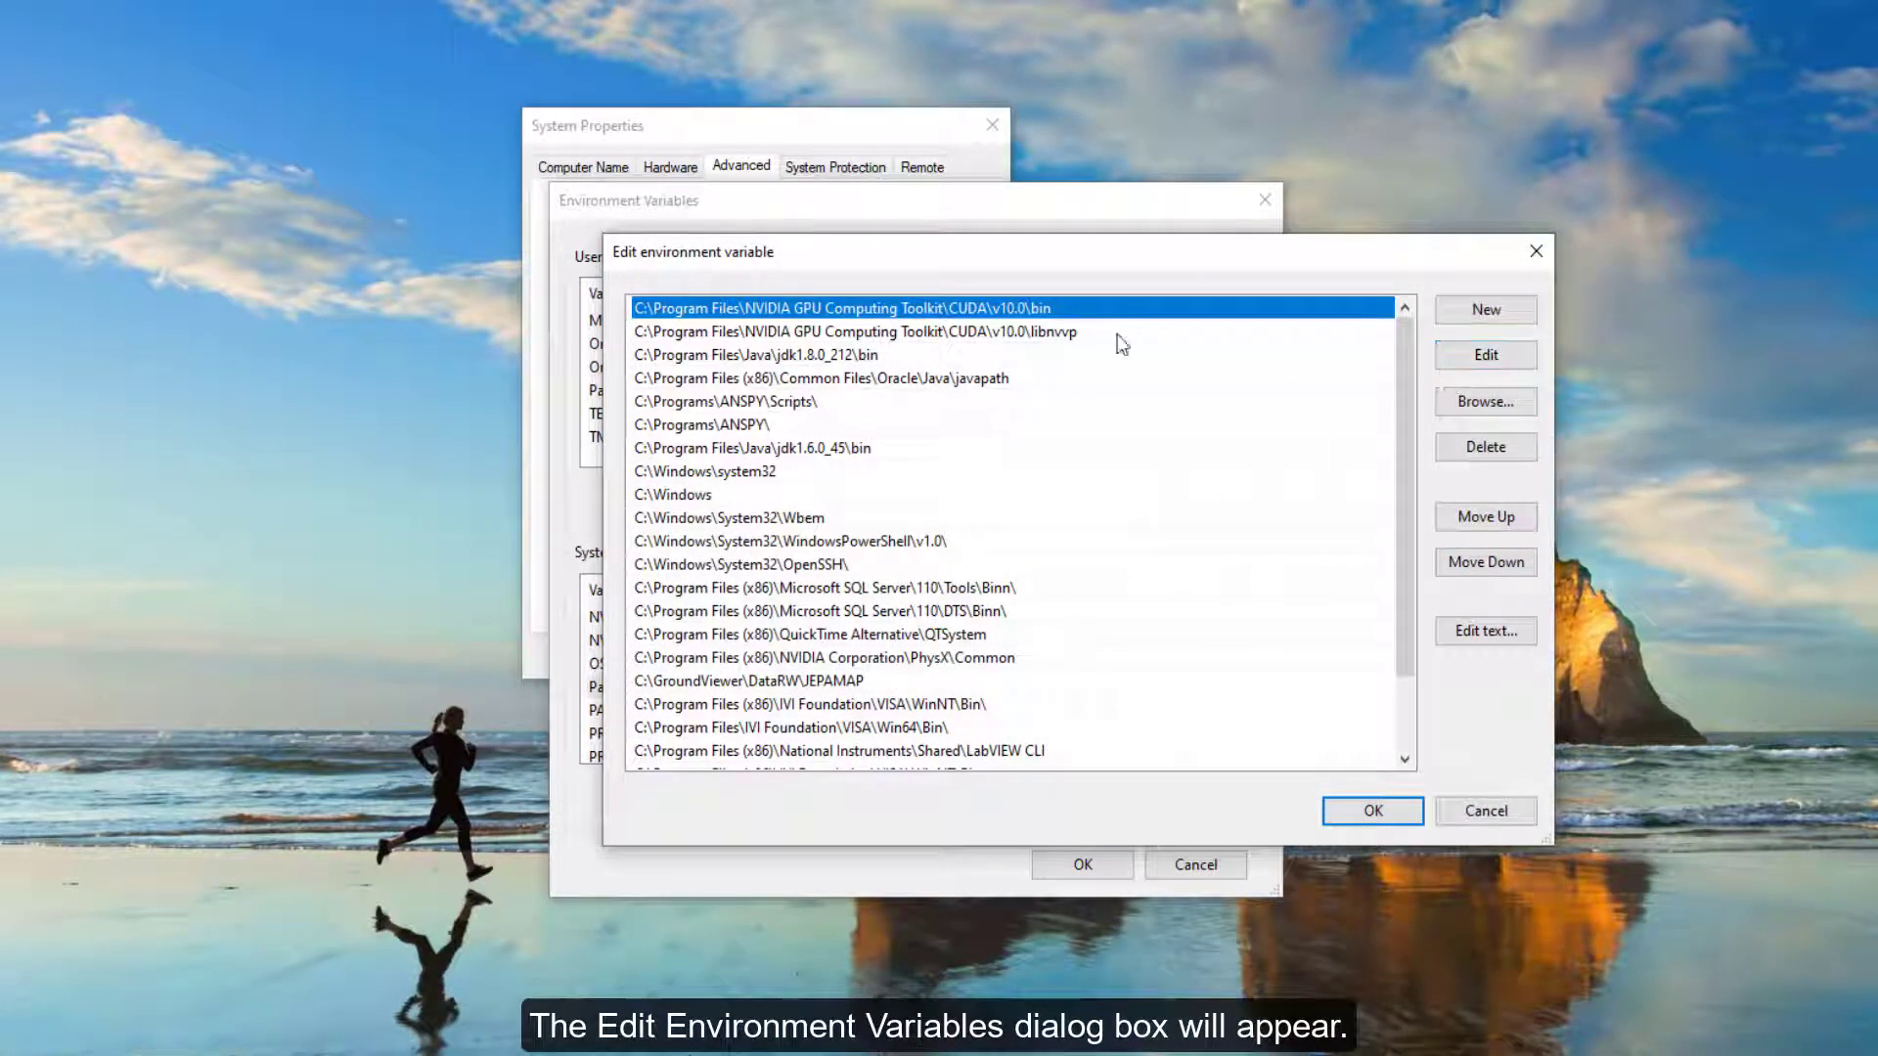
pyautogui.click(1464, 361)
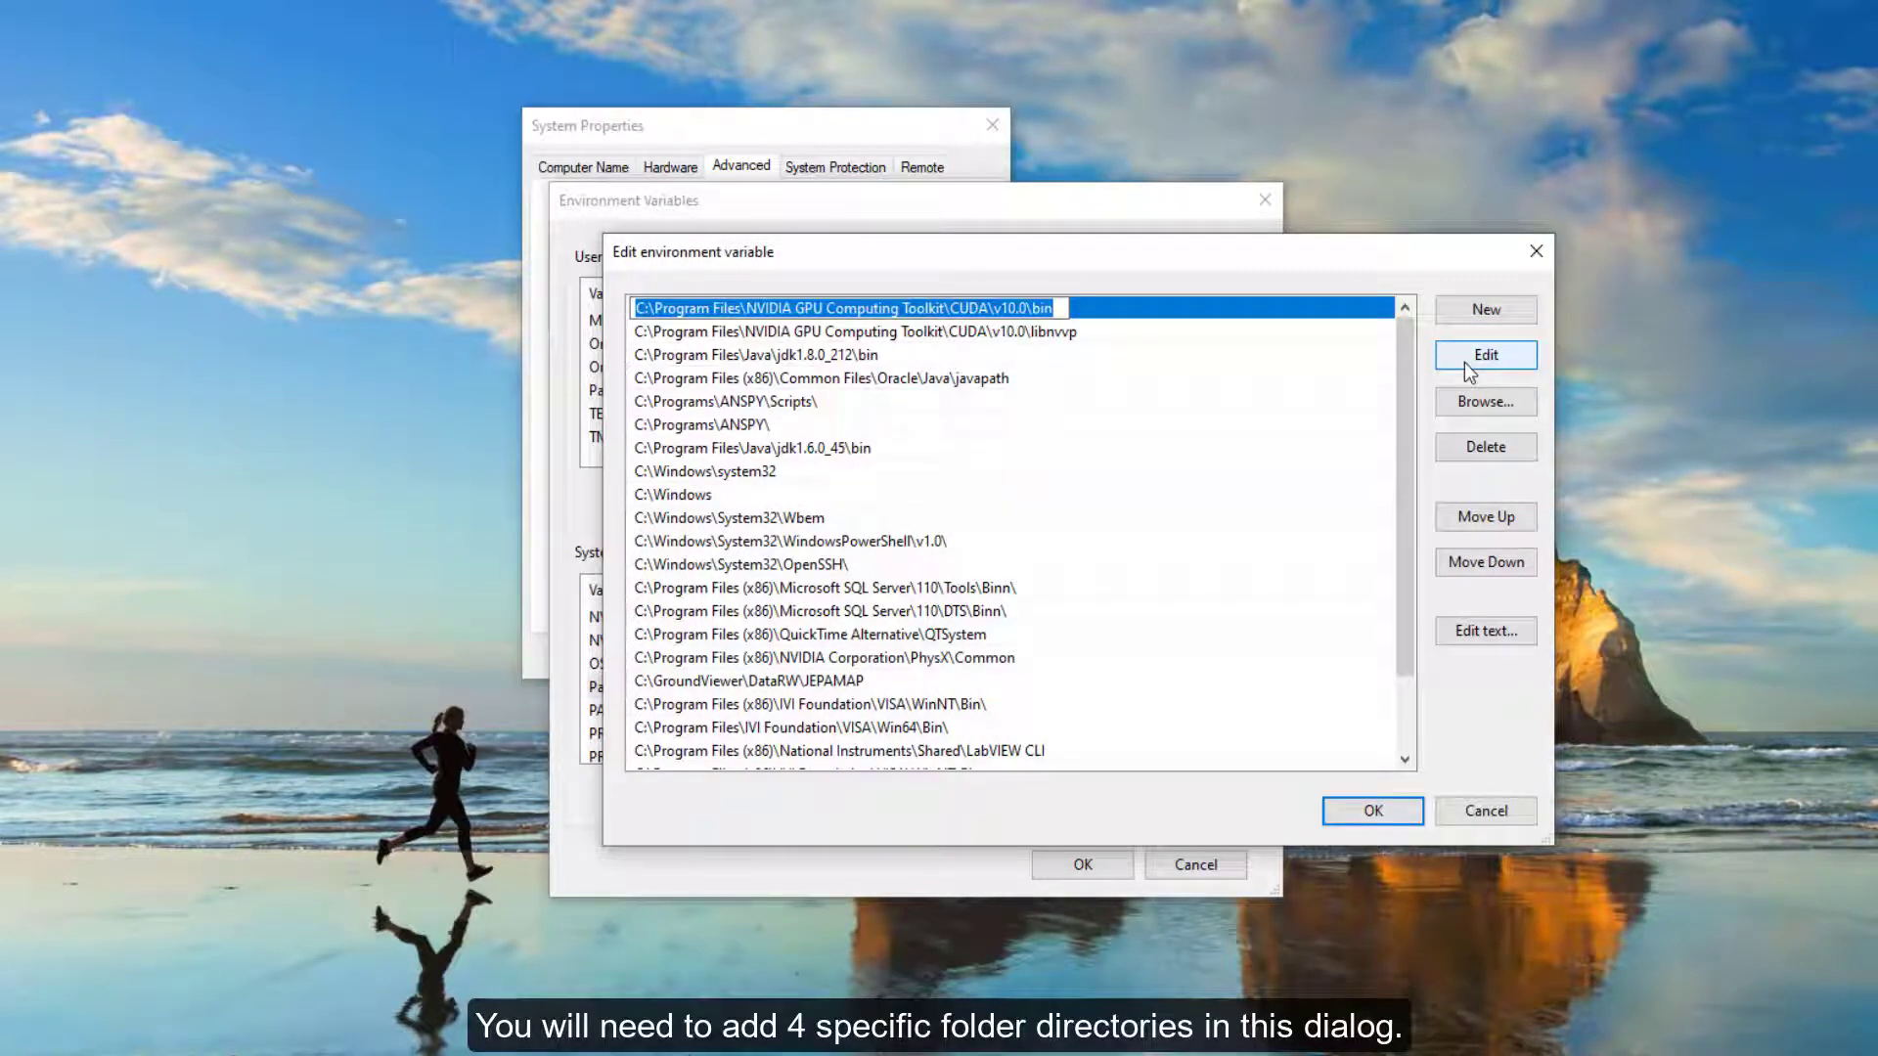
pyautogui.press('Escape')
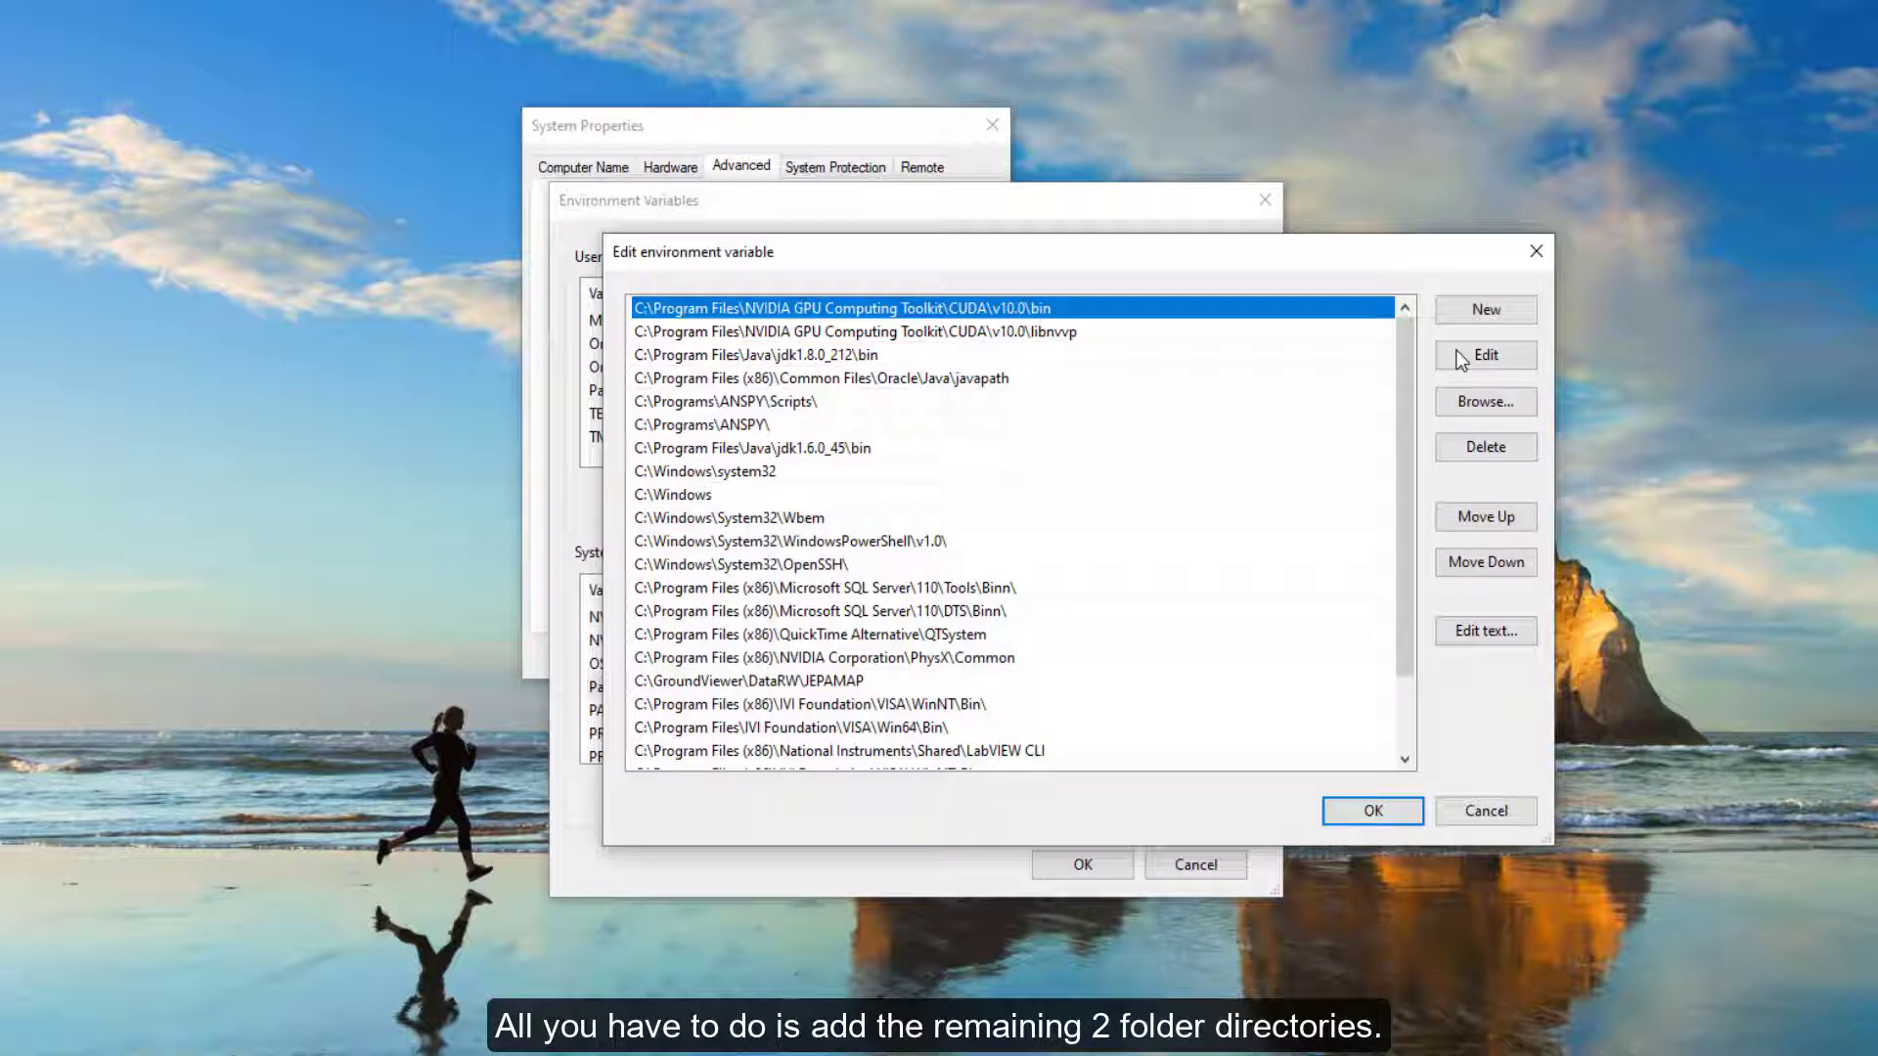
# - Add a new Path entry for C:\Program Files\NVIDIA GPU Computing Toolkit\CUDA\v10.0\cuda\bin by browsing to the folder
pyautogui.click(1475, 309)
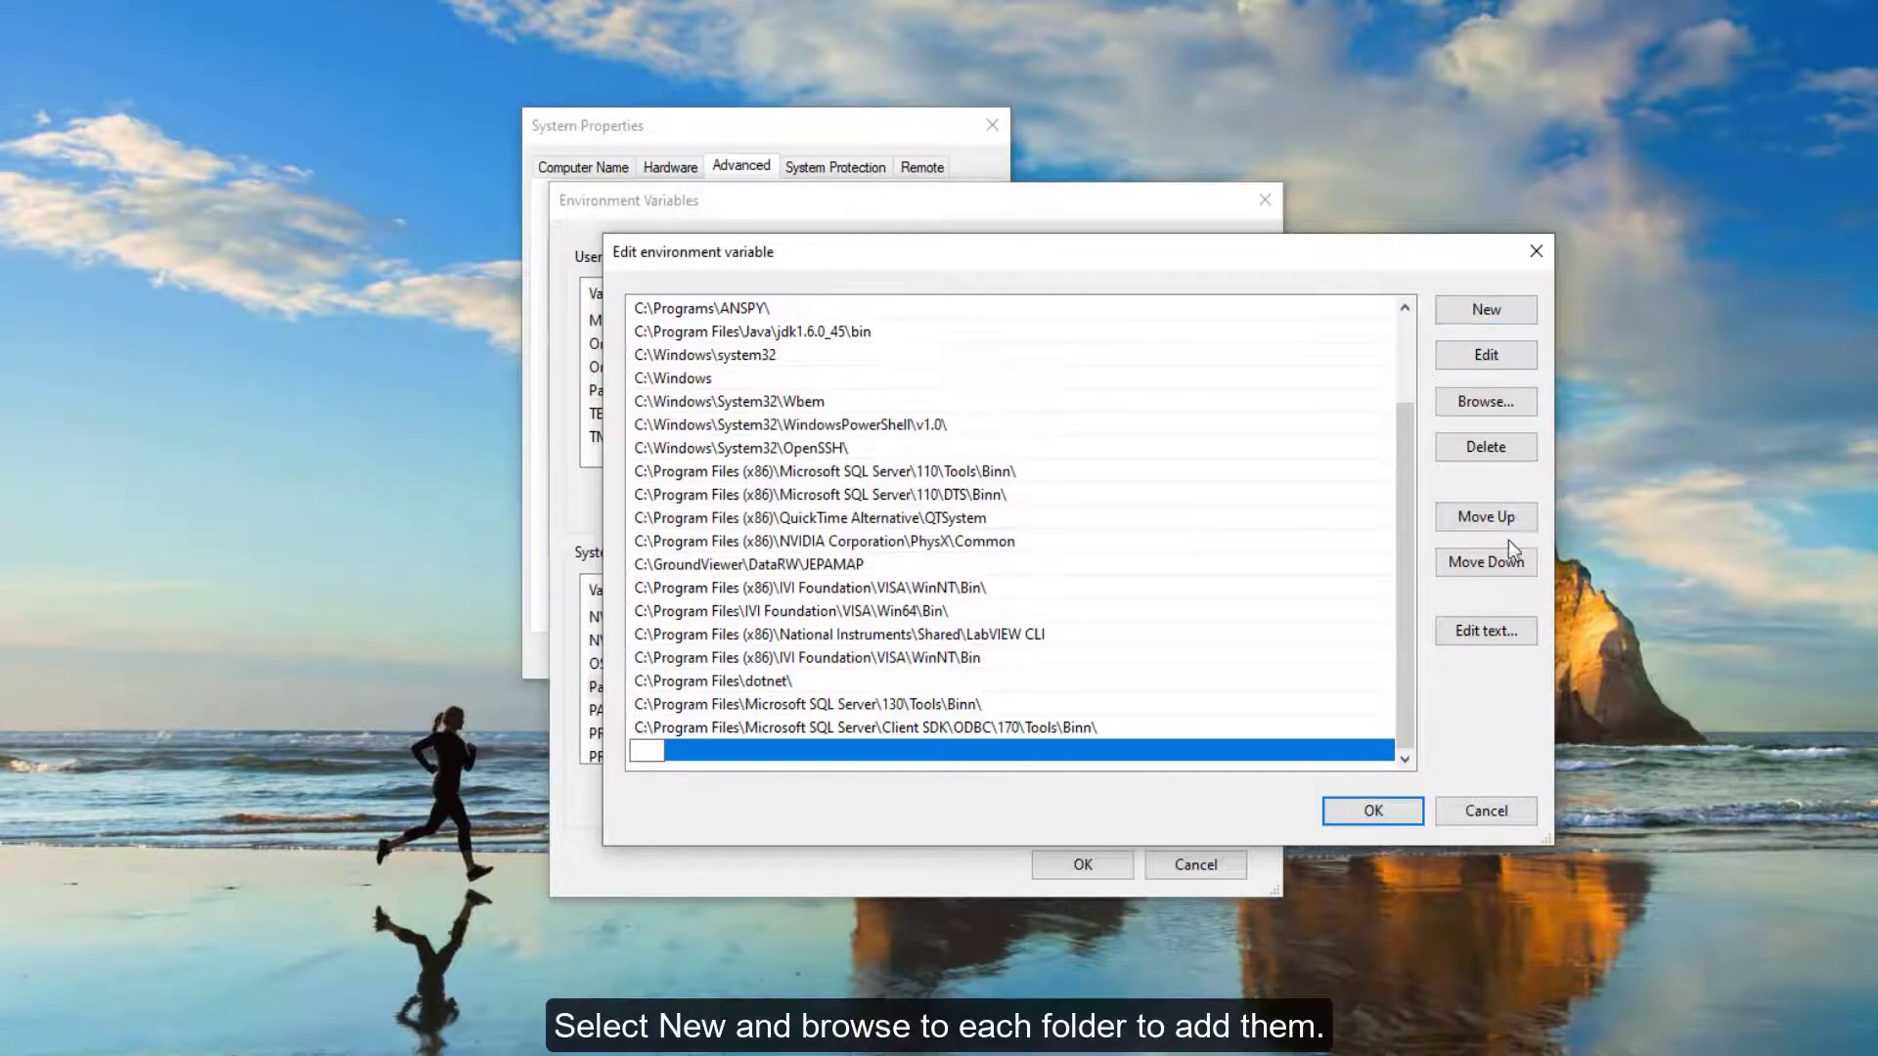
pyautogui.click(1488, 403)
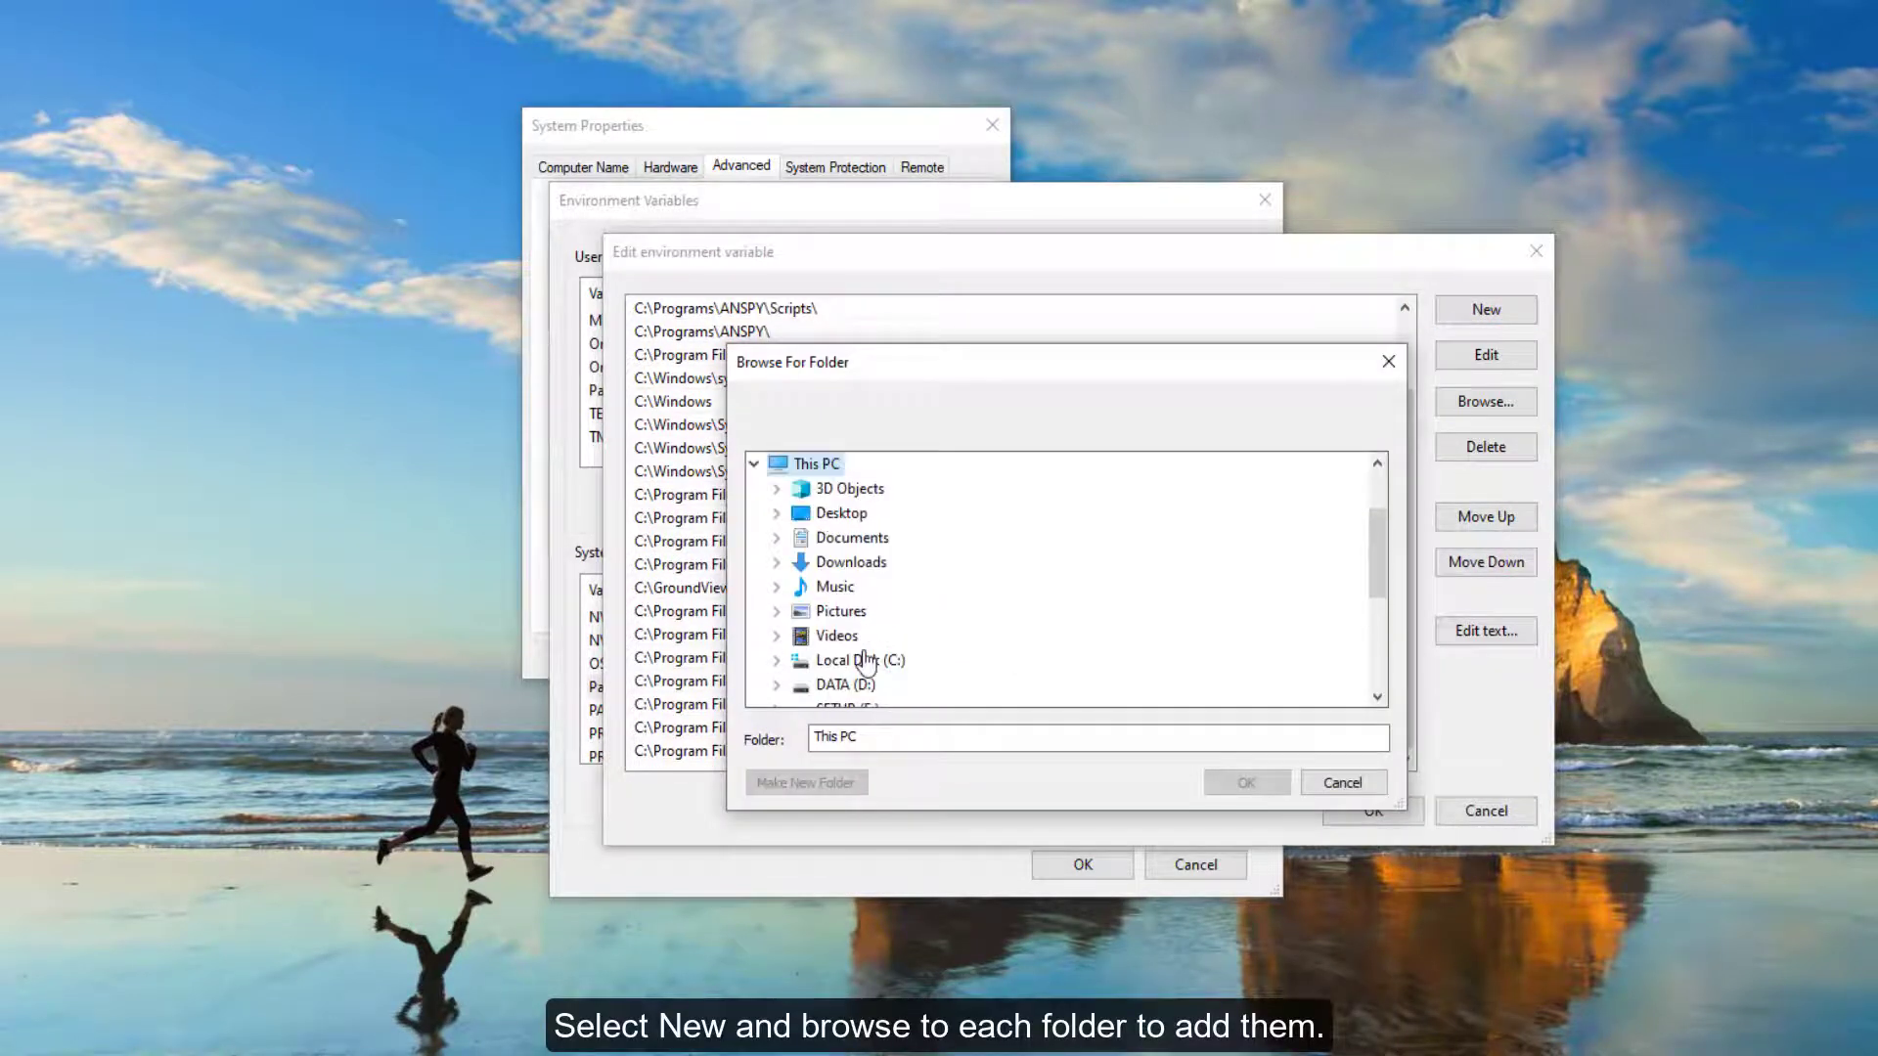
pyautogui.scroll(-1, 939, 636)
pyautogui.doubleClick(914, 613)
pyautogui.scroll(-5, 953, 636)
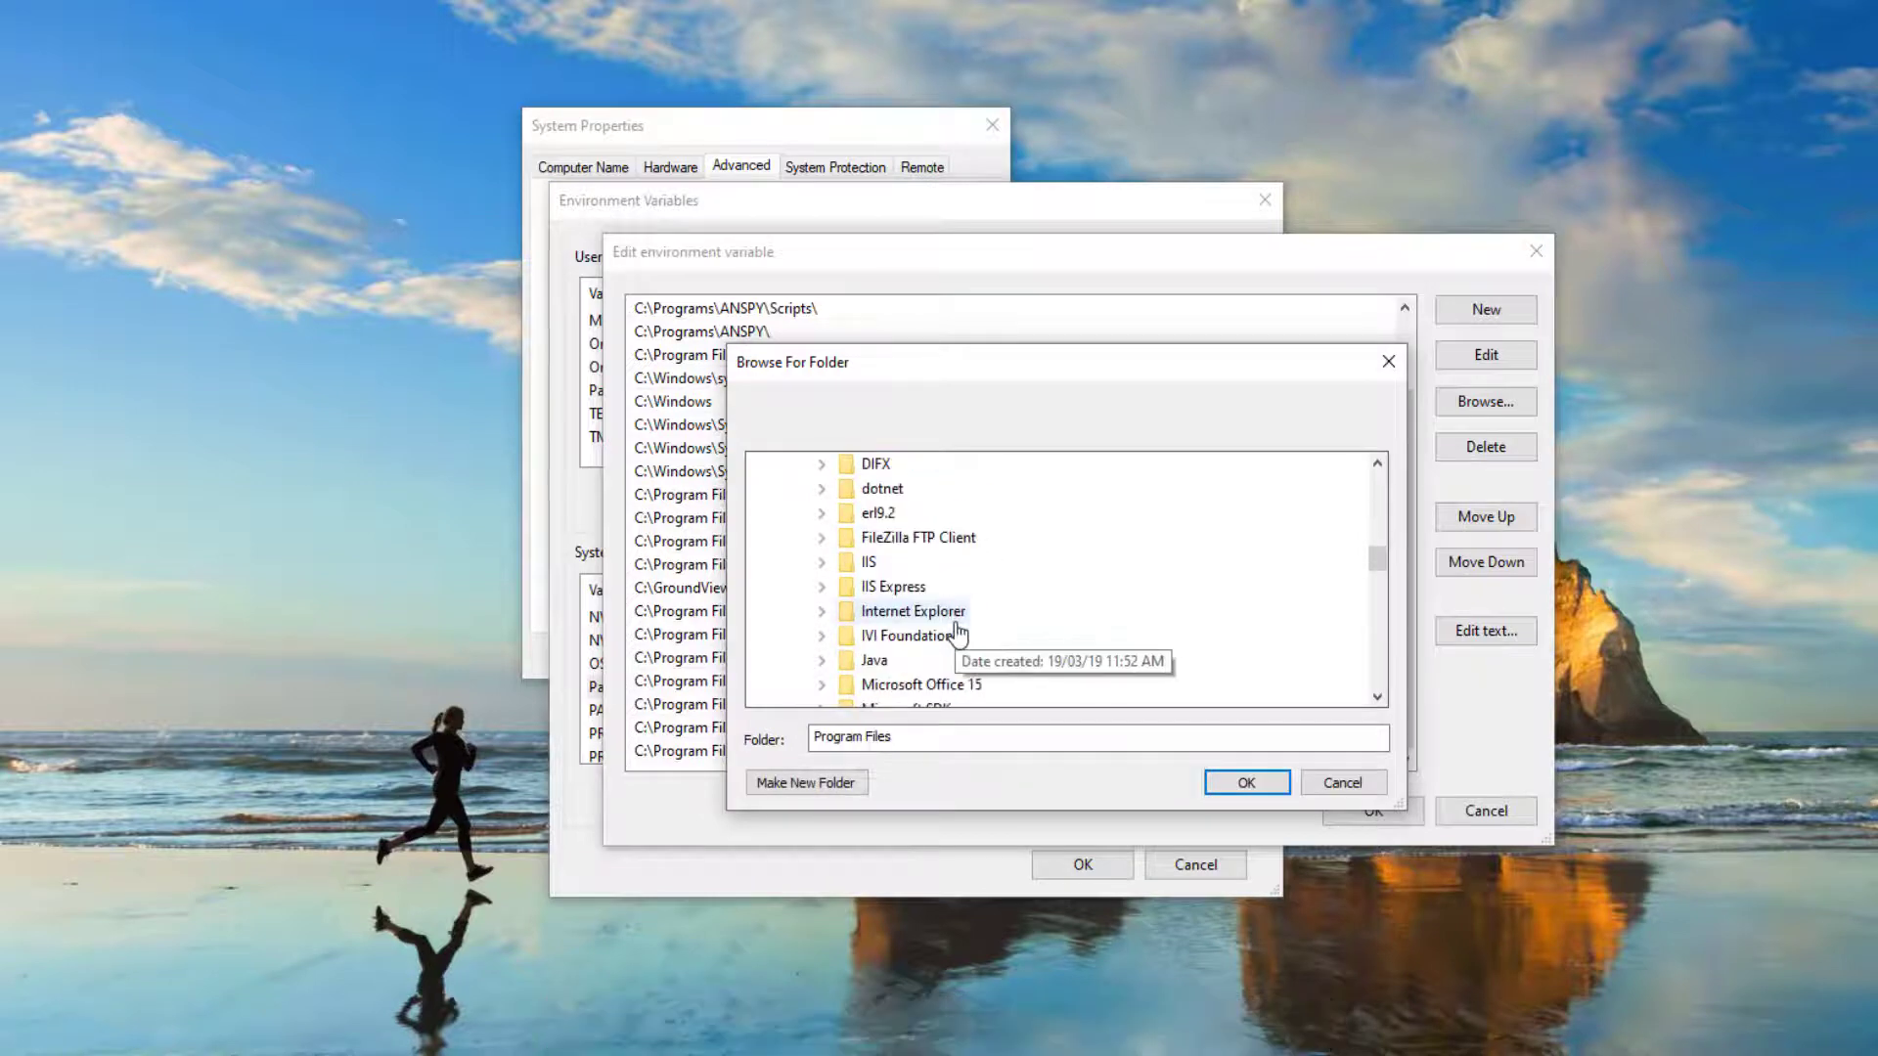
pyautogui.scroll(-2, 958, 636)
pyautogui.doubleClick(983, 618)
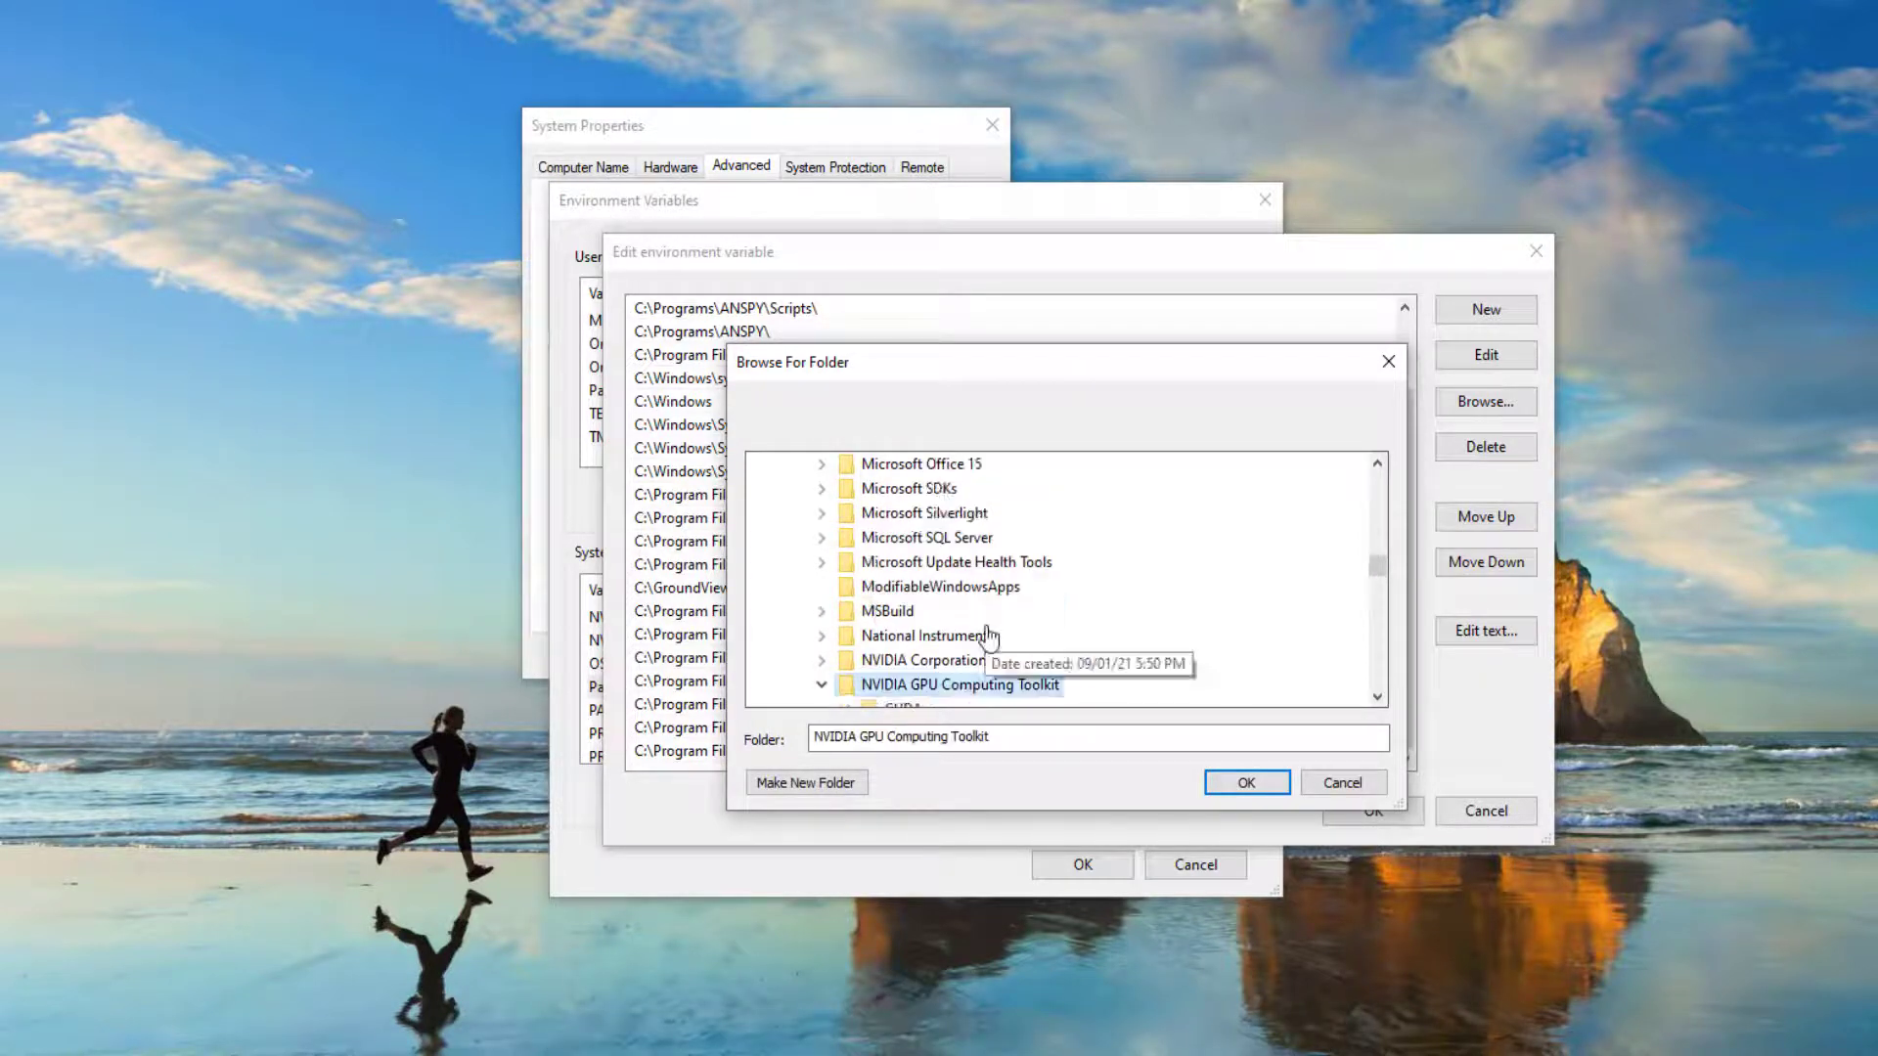
pyautogui.scroll(-2, 988, 629)
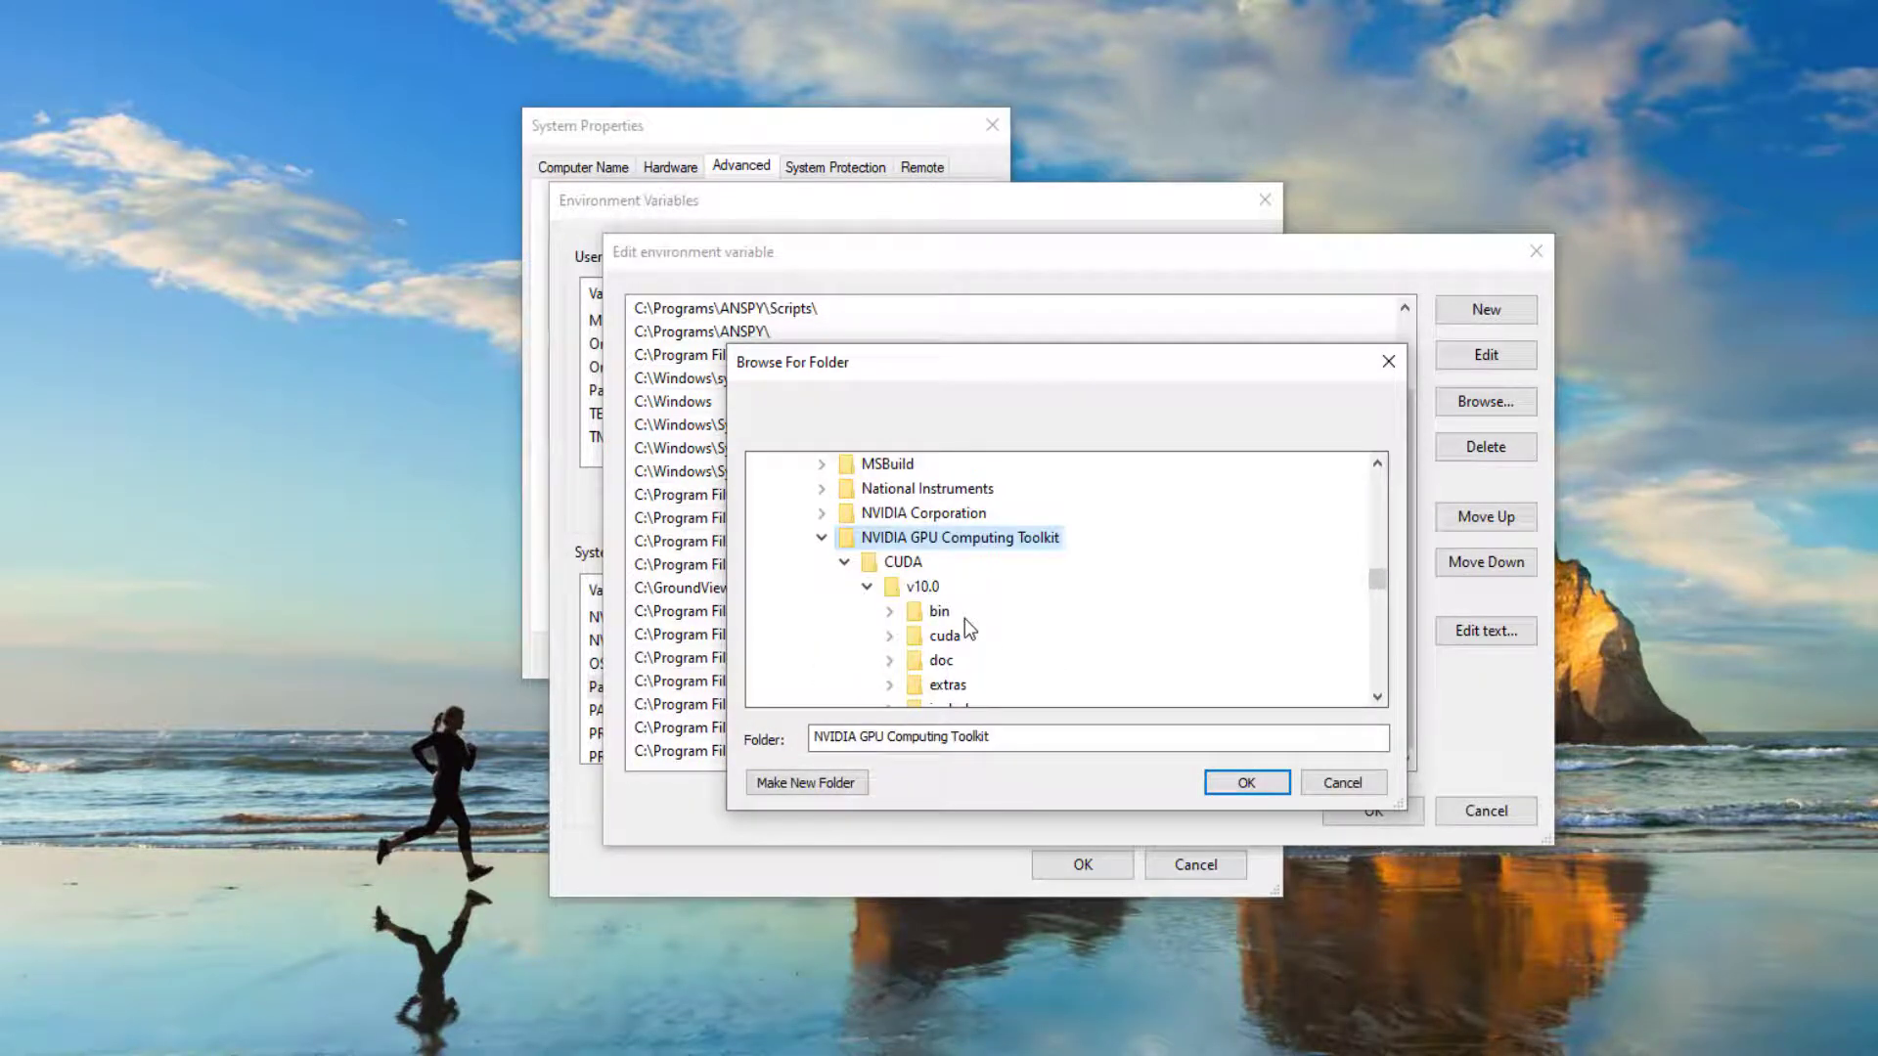
pyautogui.doubleClick(945, 636)
pyautogui.click(962, 635)
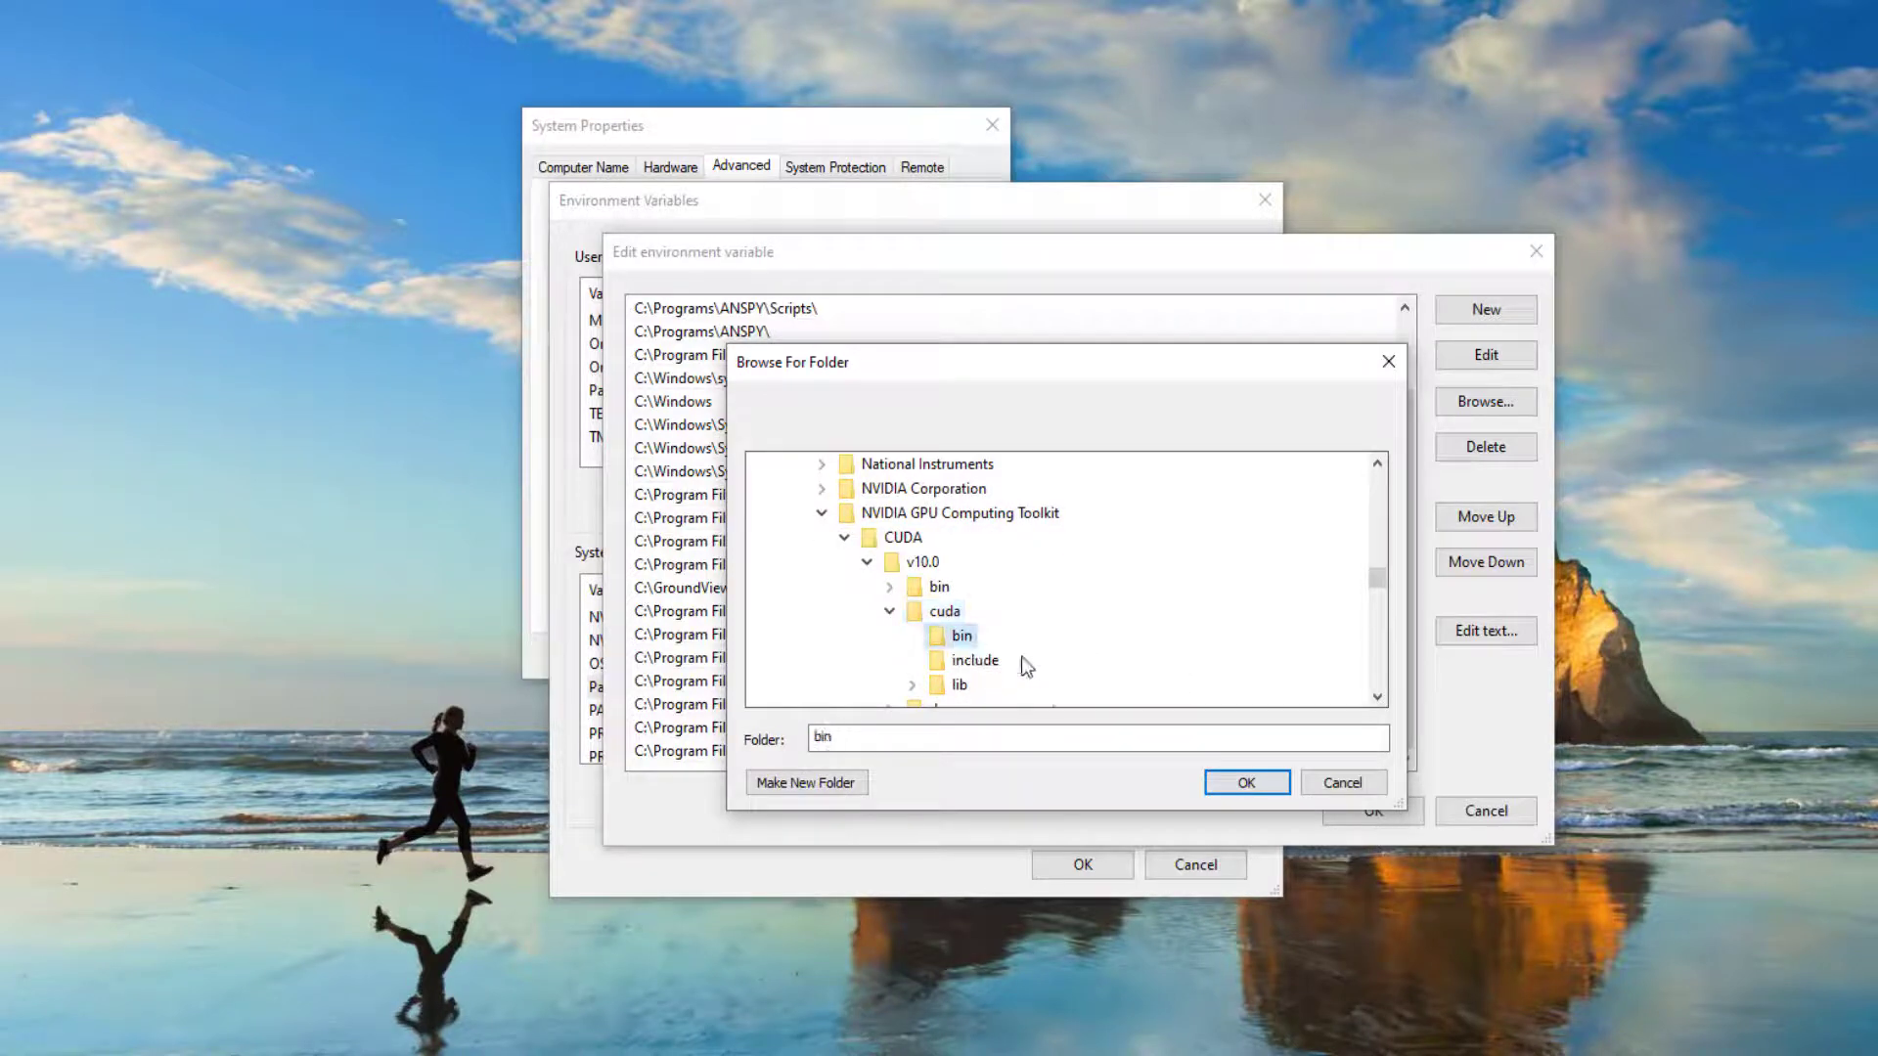
pyautogui.click(1233, 782)
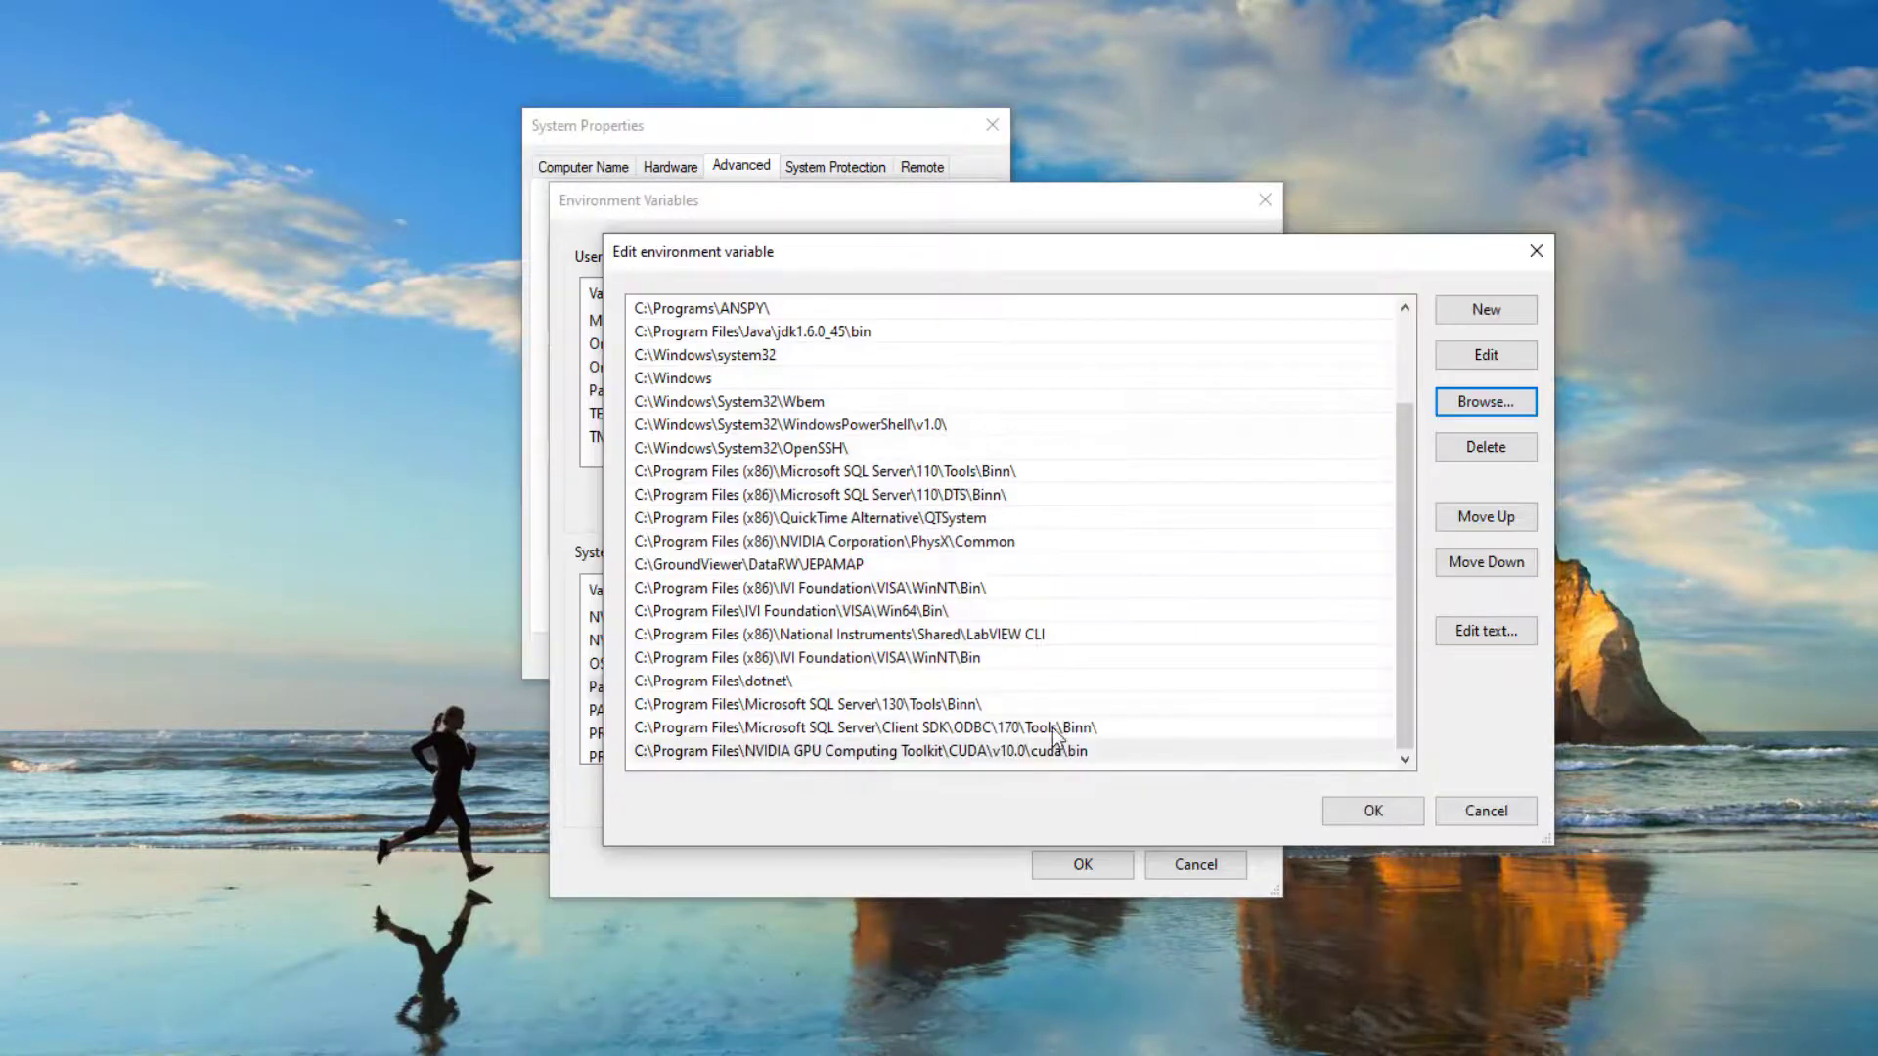
pyautogui.click(1065, 757)
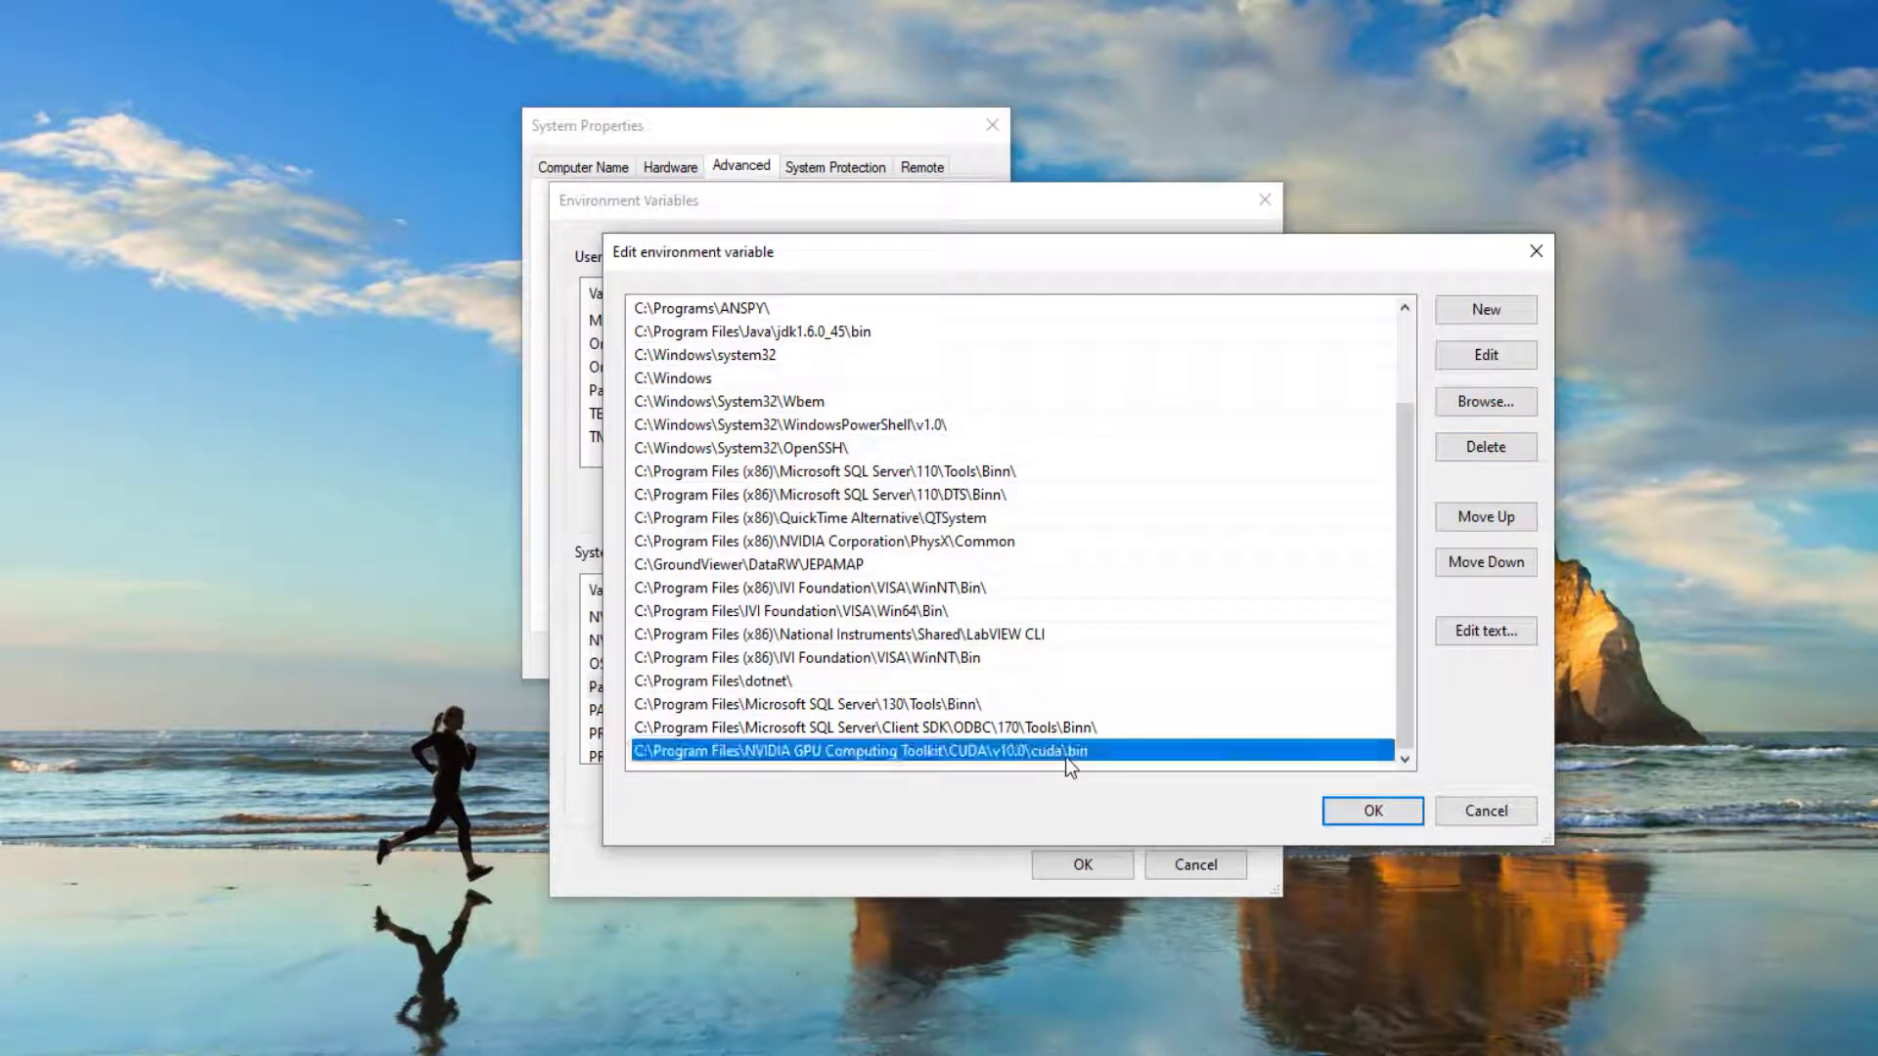
# - Add a new Path entry for C:\Program Files\NVIDIA GPU Computing Toolkit\CUDA\v10.0\extras\CUPTI\libx64 by browsing to the folder
pyautogui.click(1485, 309)
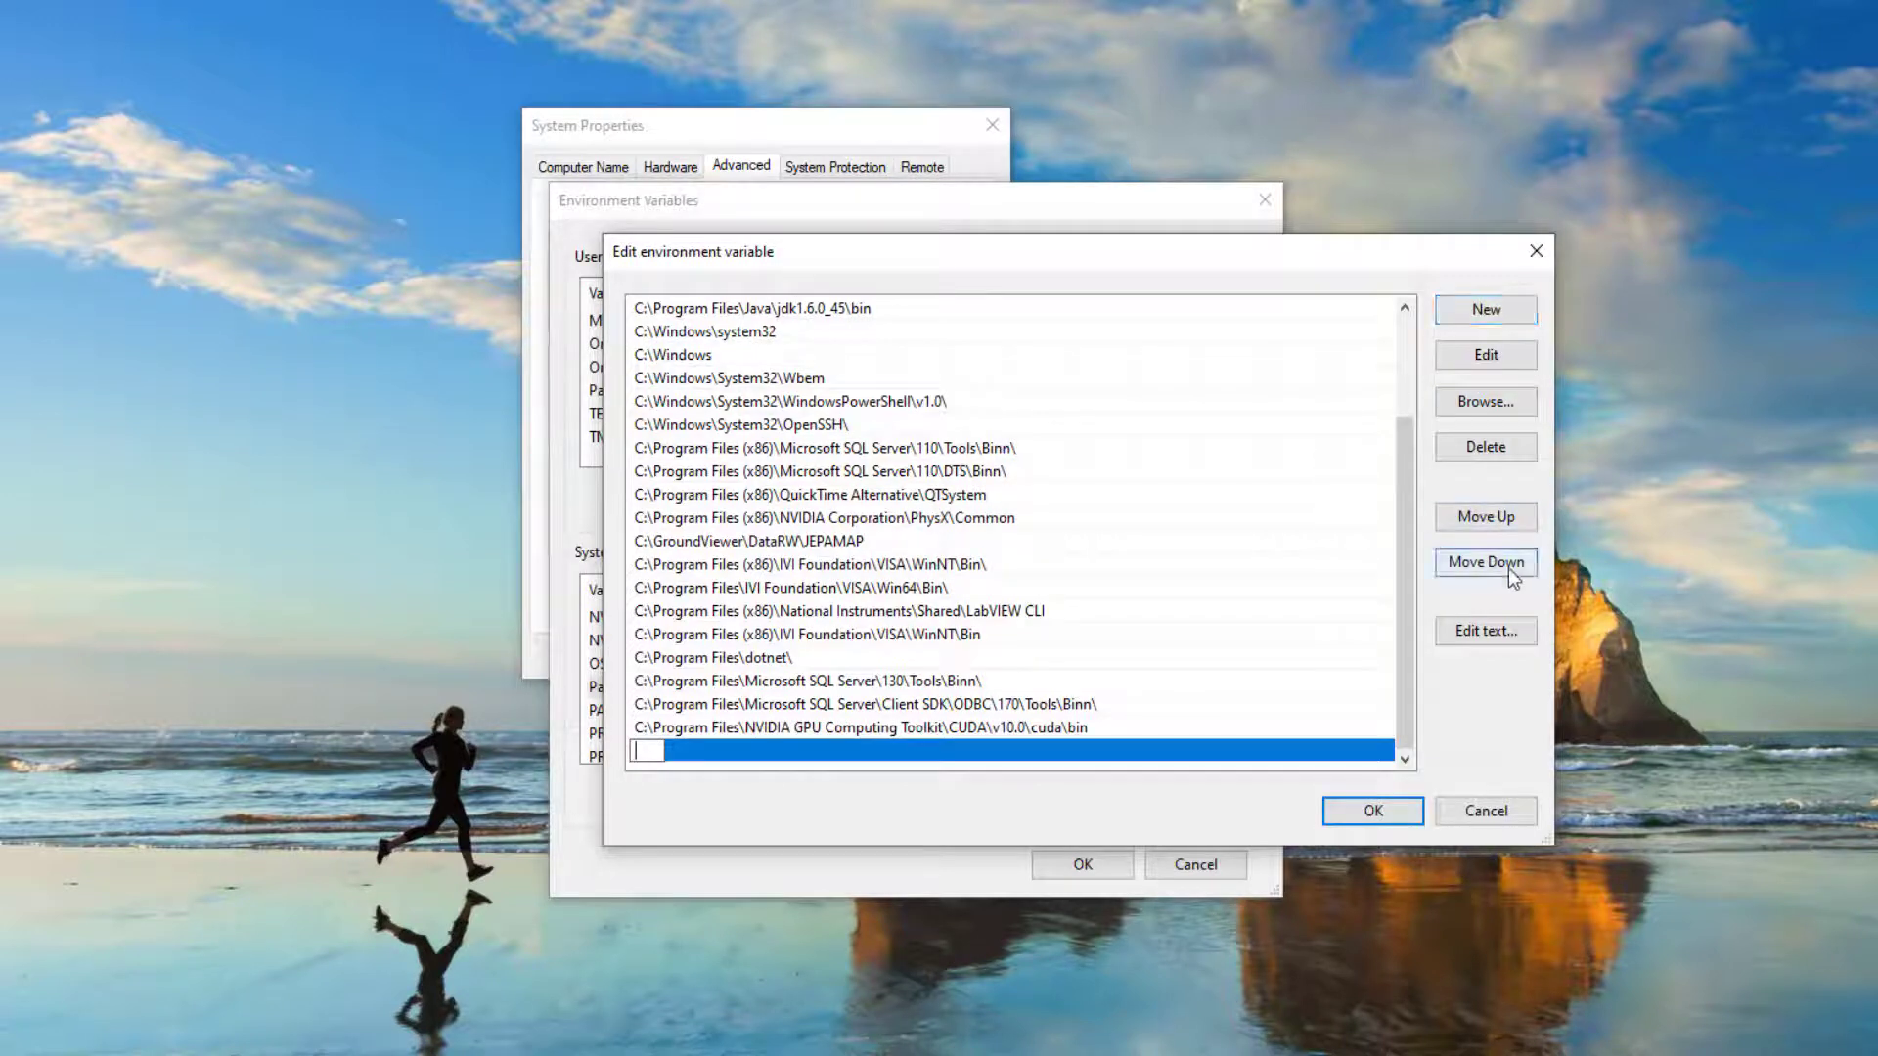
pyautogui.click(1486, 413)
pyautogui.doubleClick(901, 590)
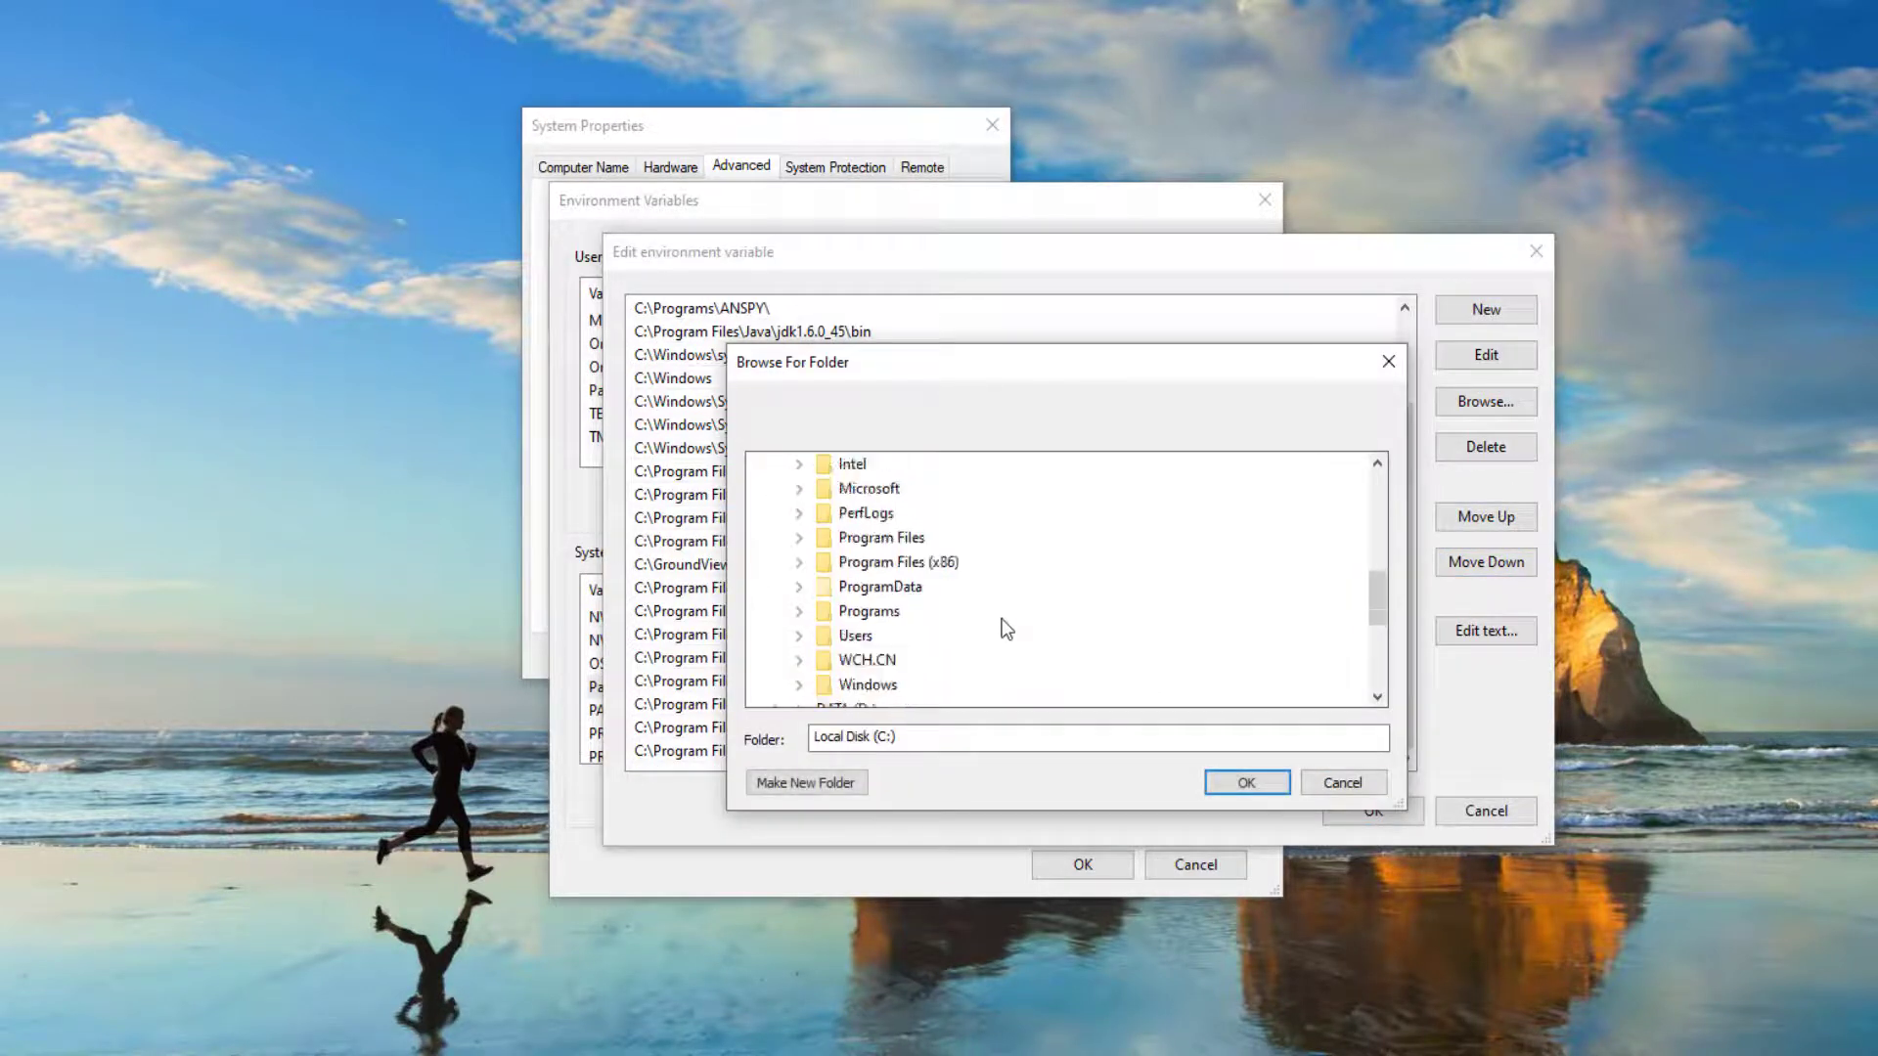
pyautogui.scroll(-1, 959, 587)
pyautogui.doubleClick(900, 465)
pyautogui.scroll(-6, 979, 568)
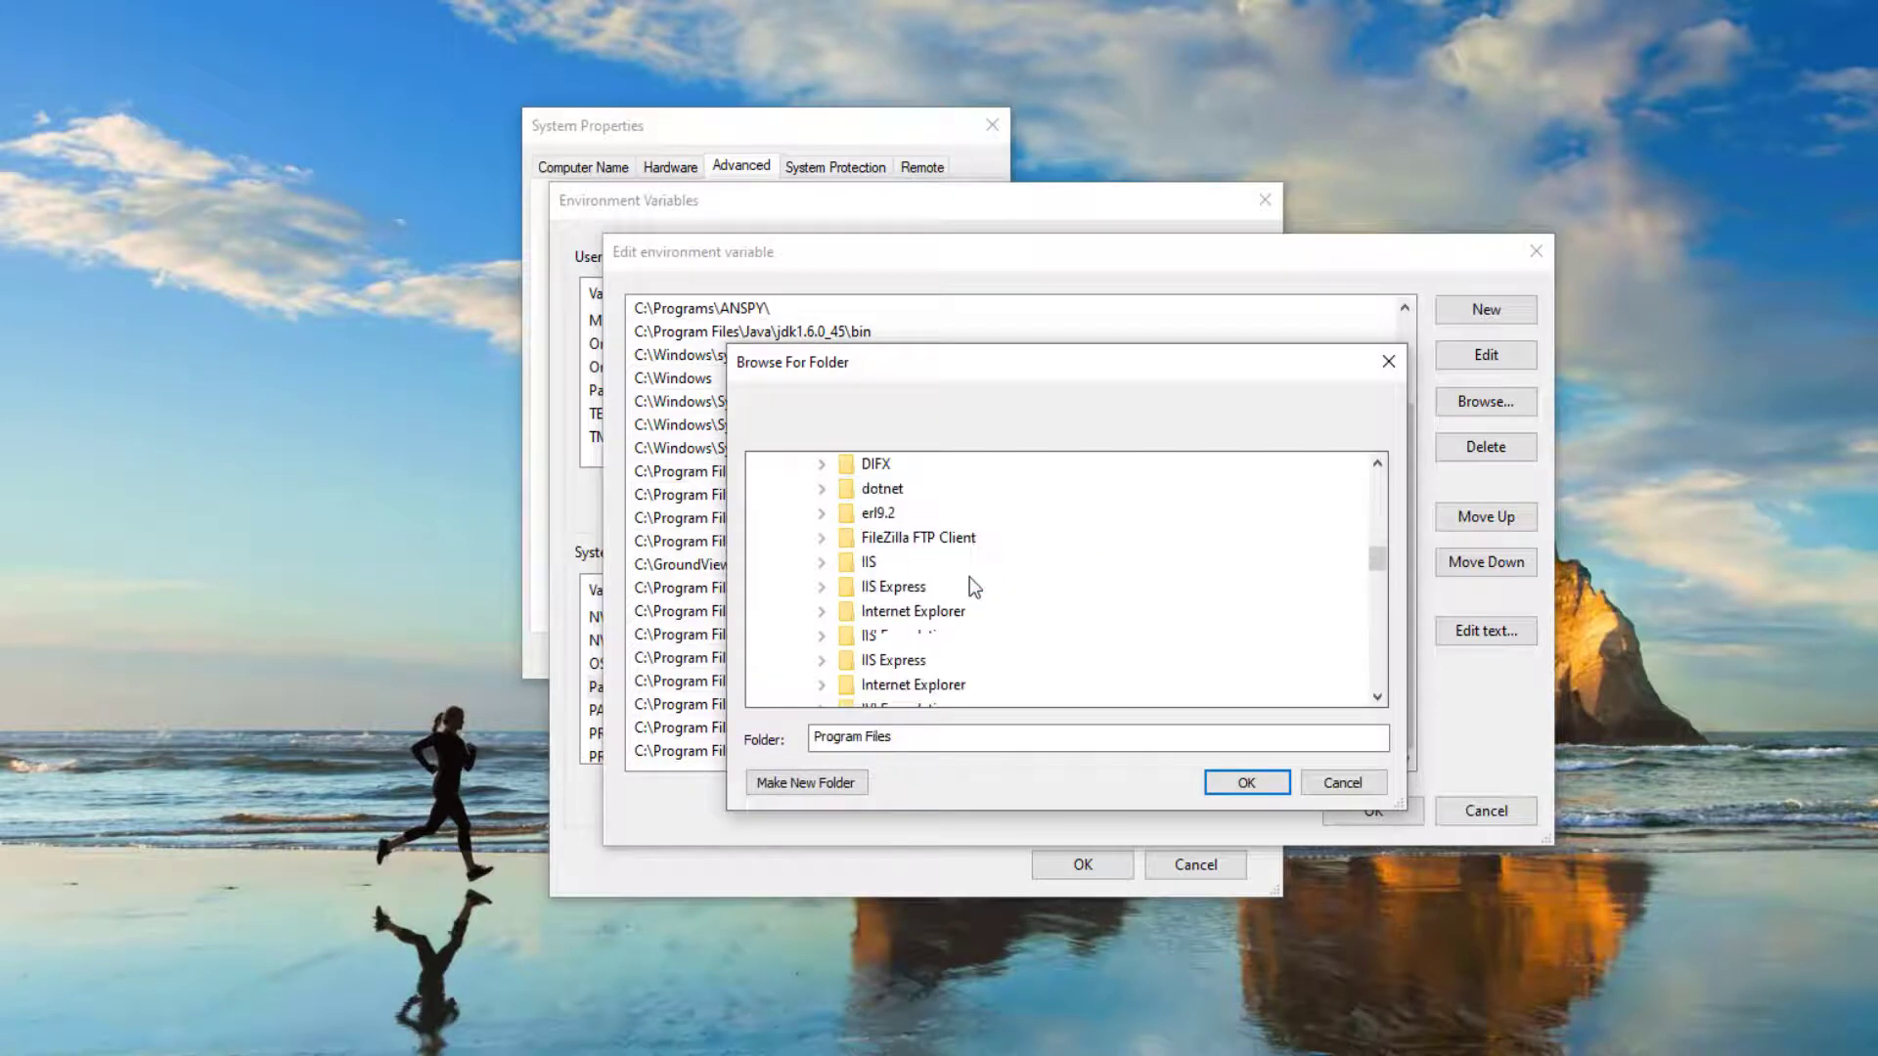
pyautogui.scroll(-1, 971, 589)
pyautogui.doubleClick(985, 615)
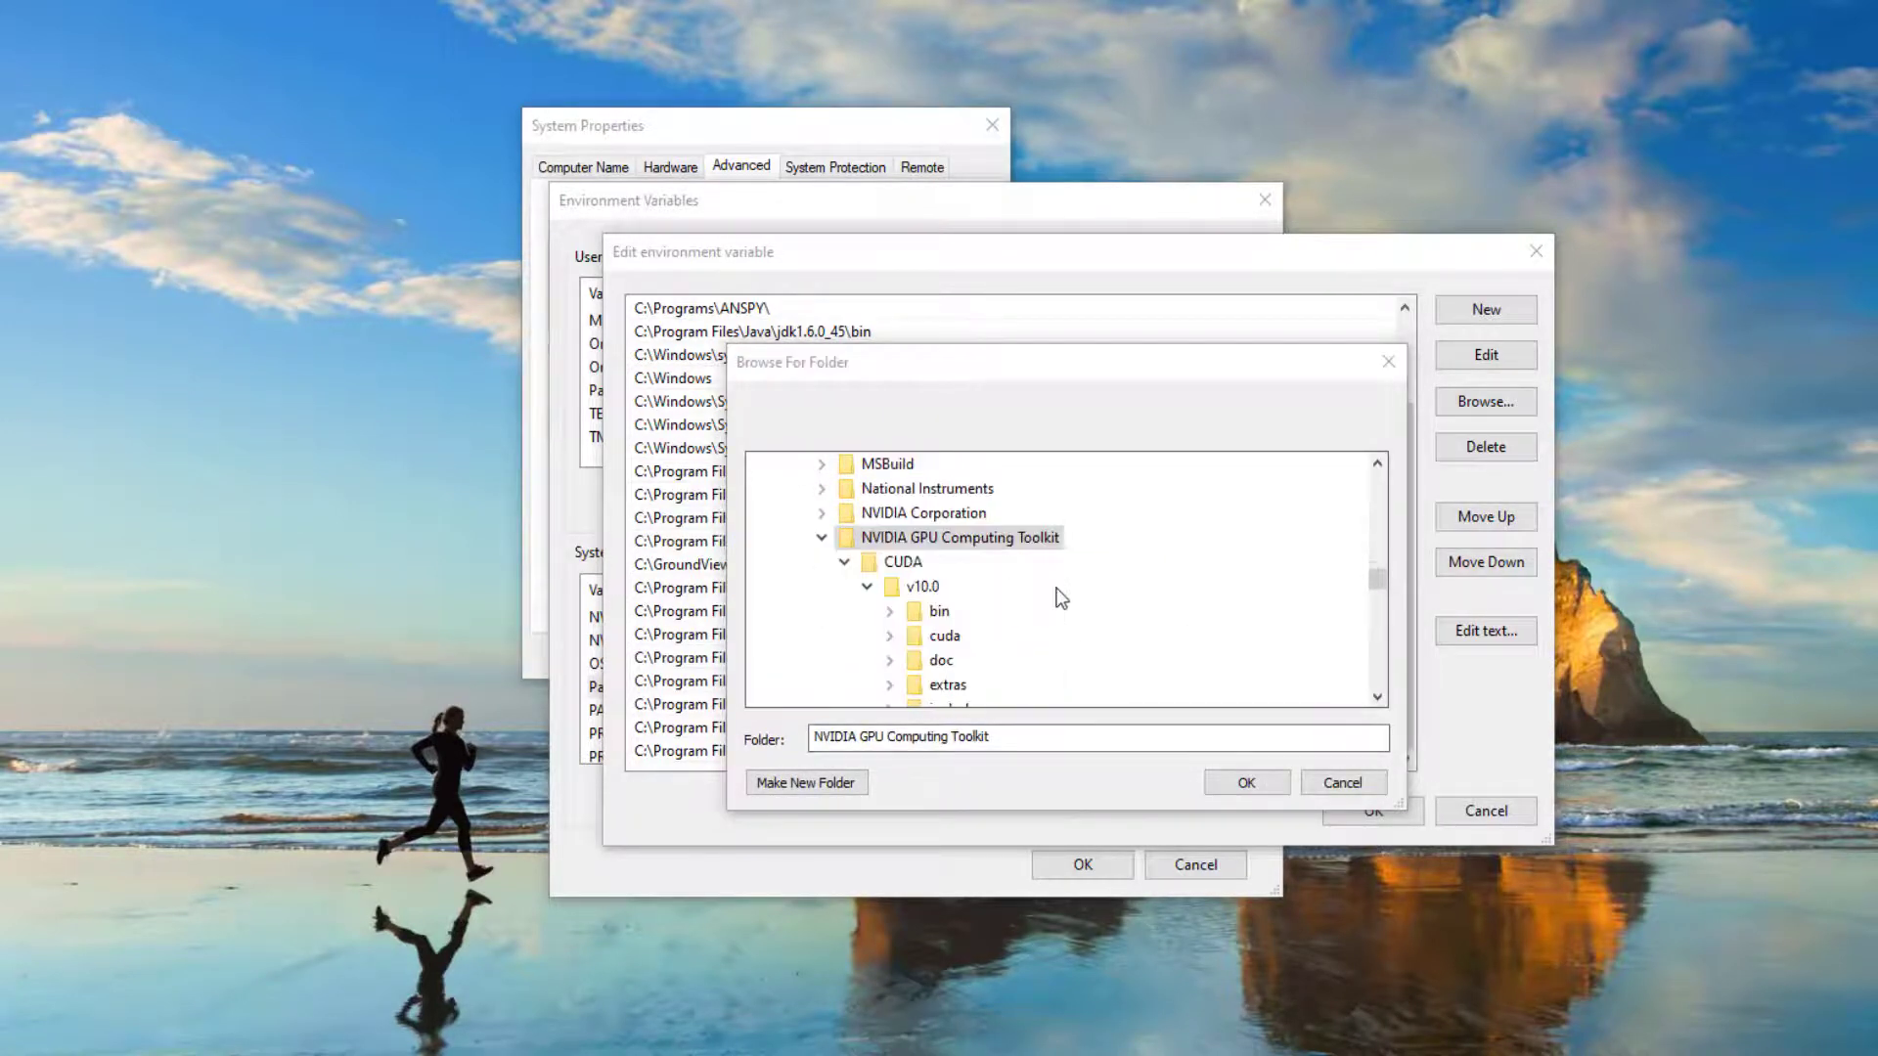
pyautogui.doubleClick(1037, 610)
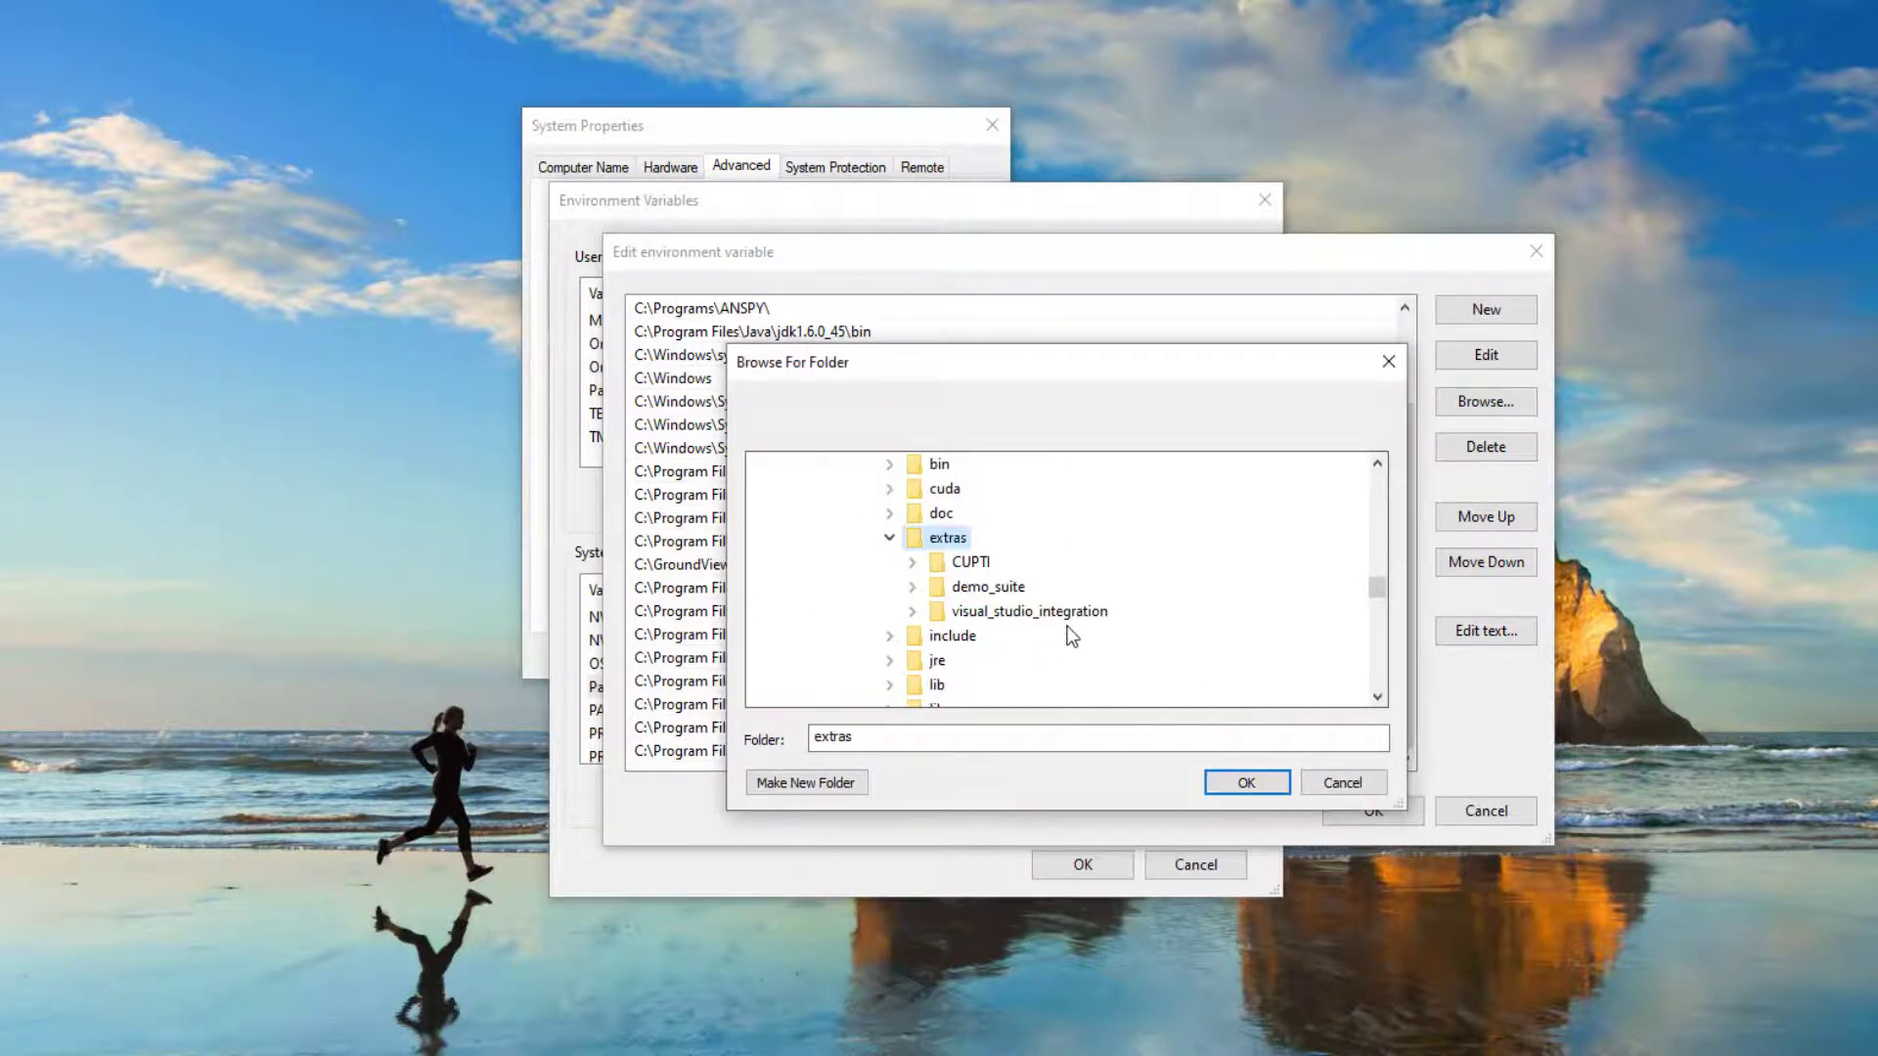
pyautogui.doubleClick(969, 562)
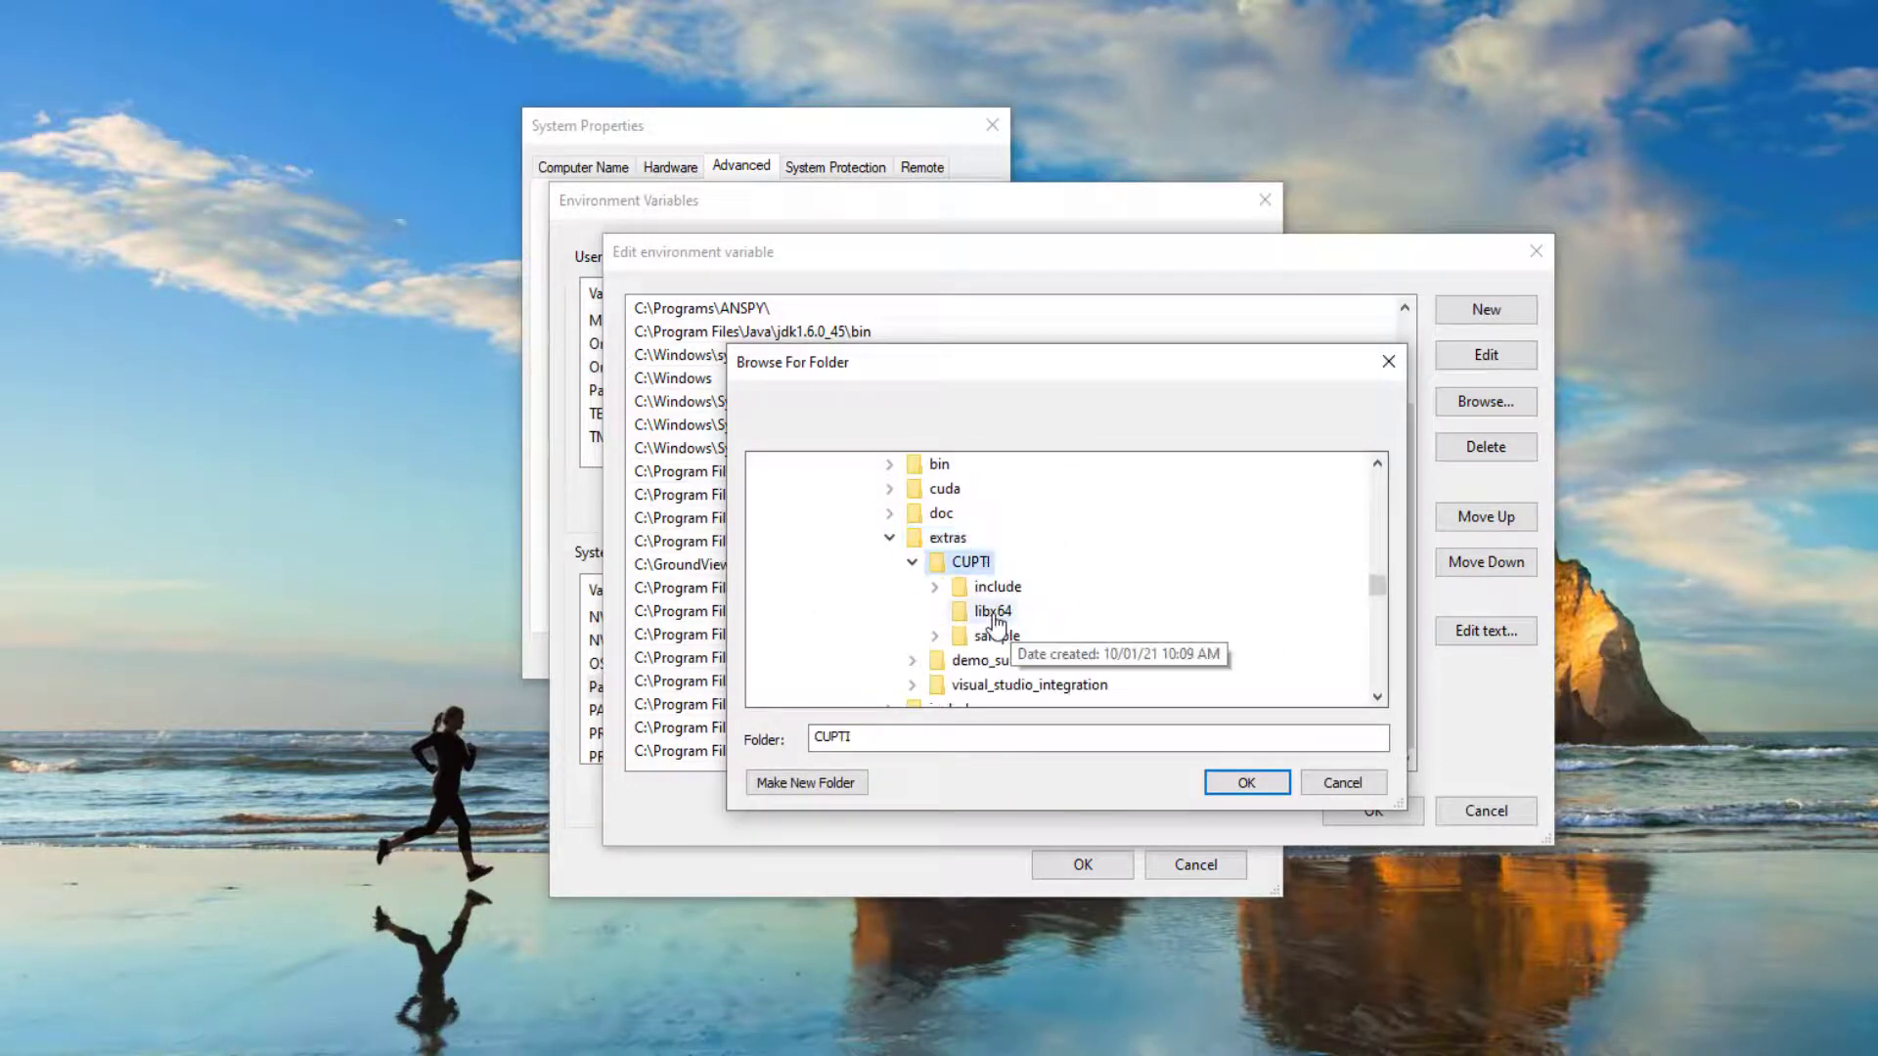
pyautogui.click(993, 610)
pyautogui.click(1240, 784)
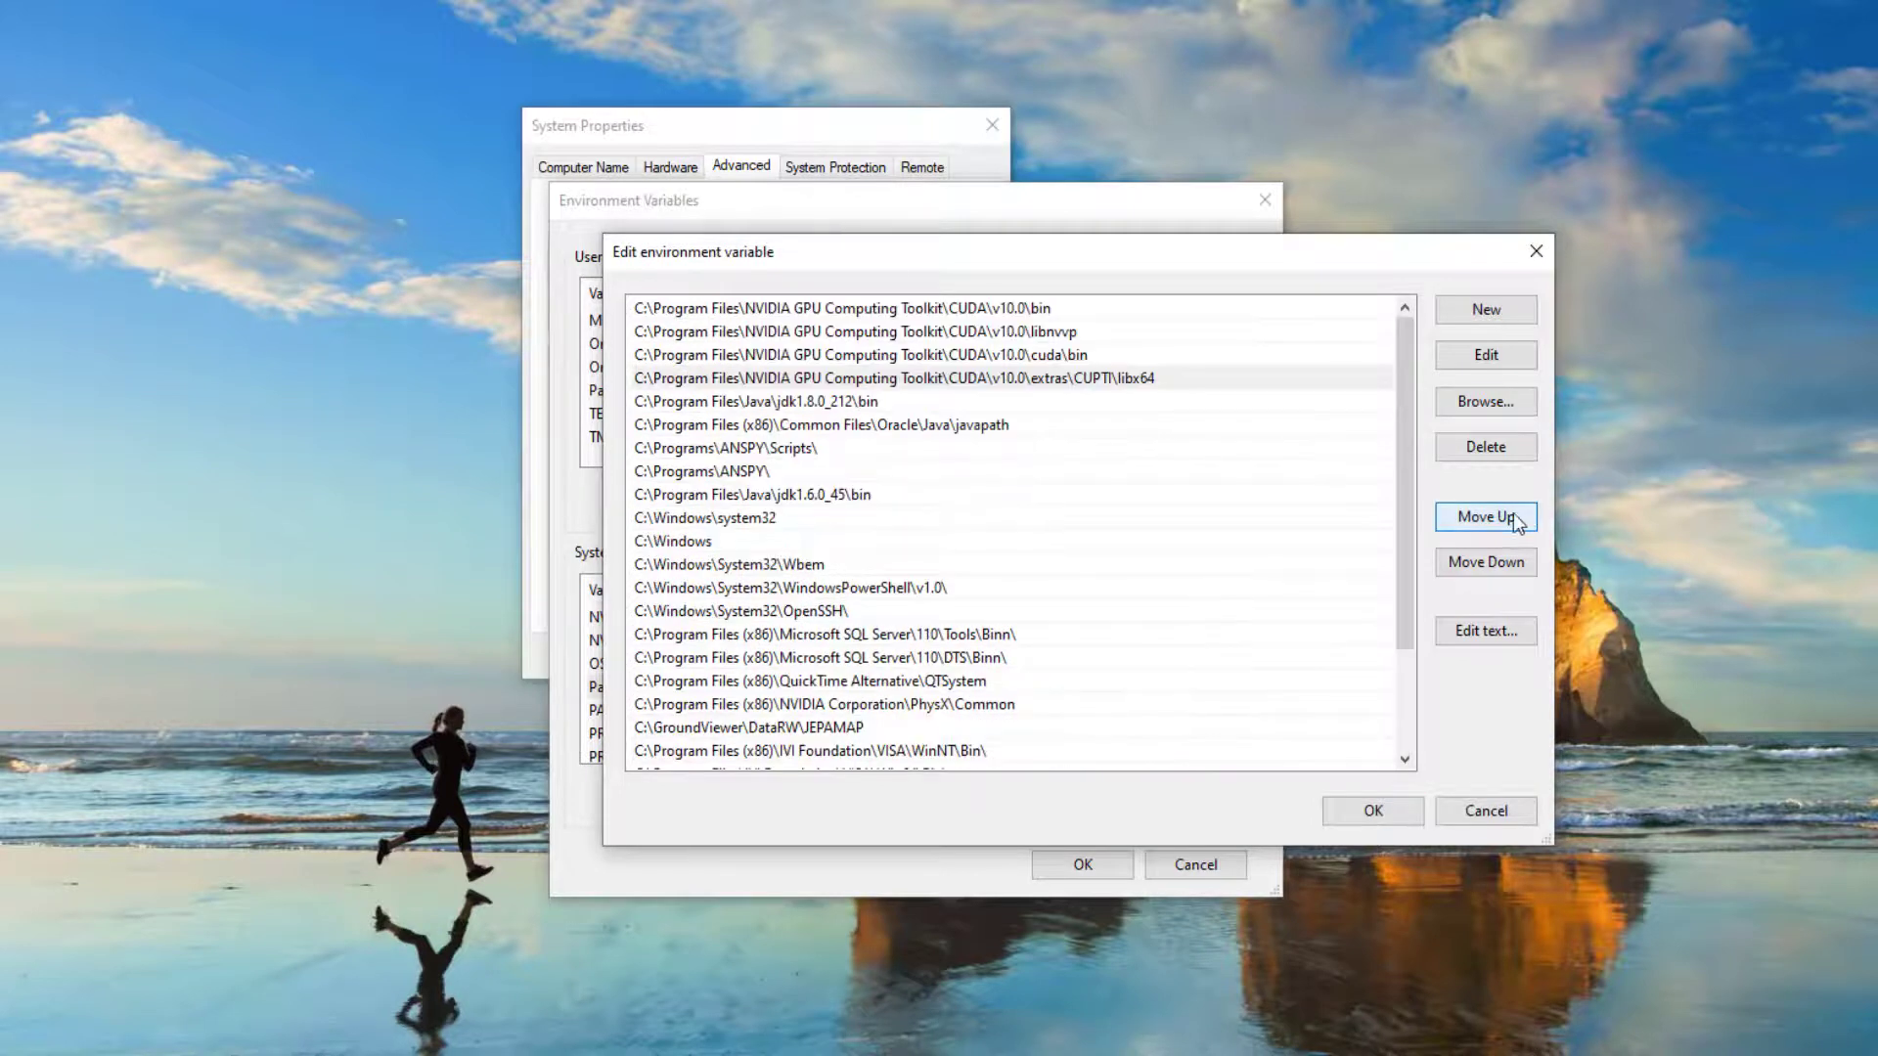
# - Review the four CUDA v10.0 Path entries, then save and close the Path, Environment Variables and System Properties dialogs
pyautogui.click(1088, 355)
pyautogui.click(1090, 330)
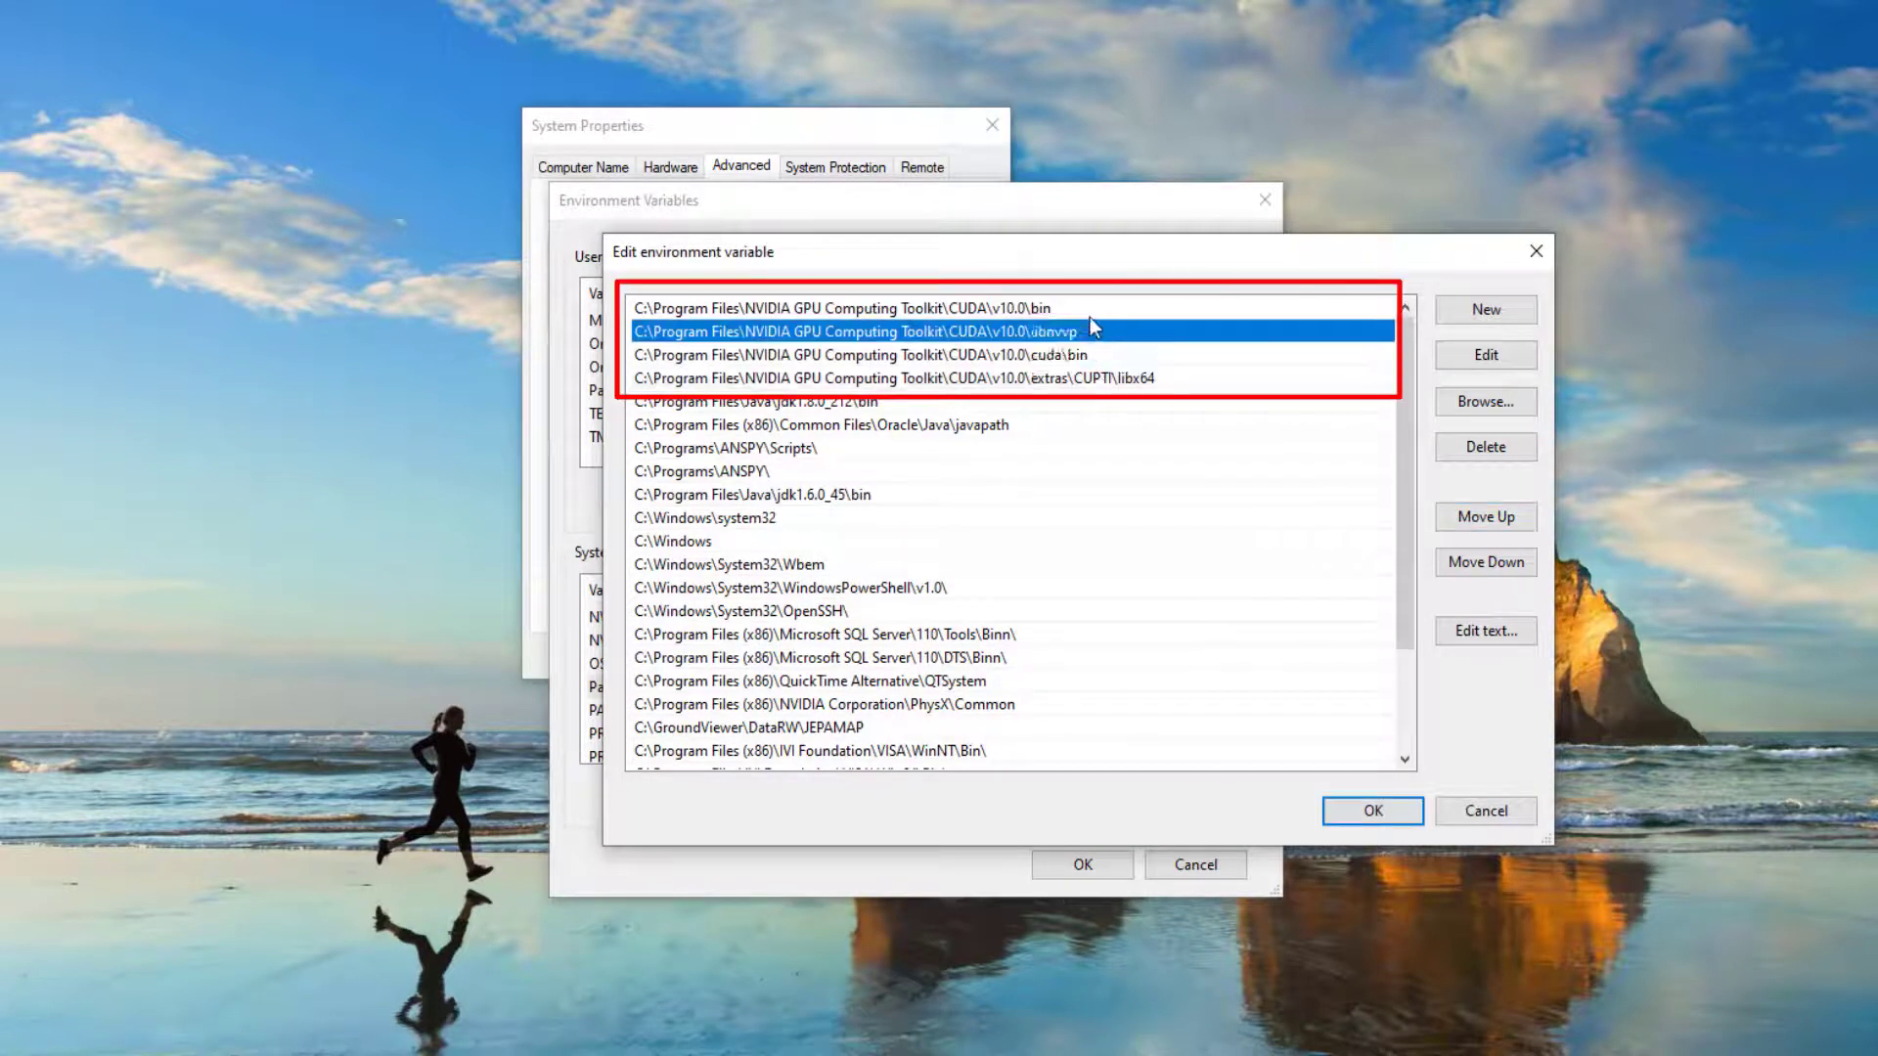
pyautogui.click(1092, 309)
pyautogui.click(1112, 379)
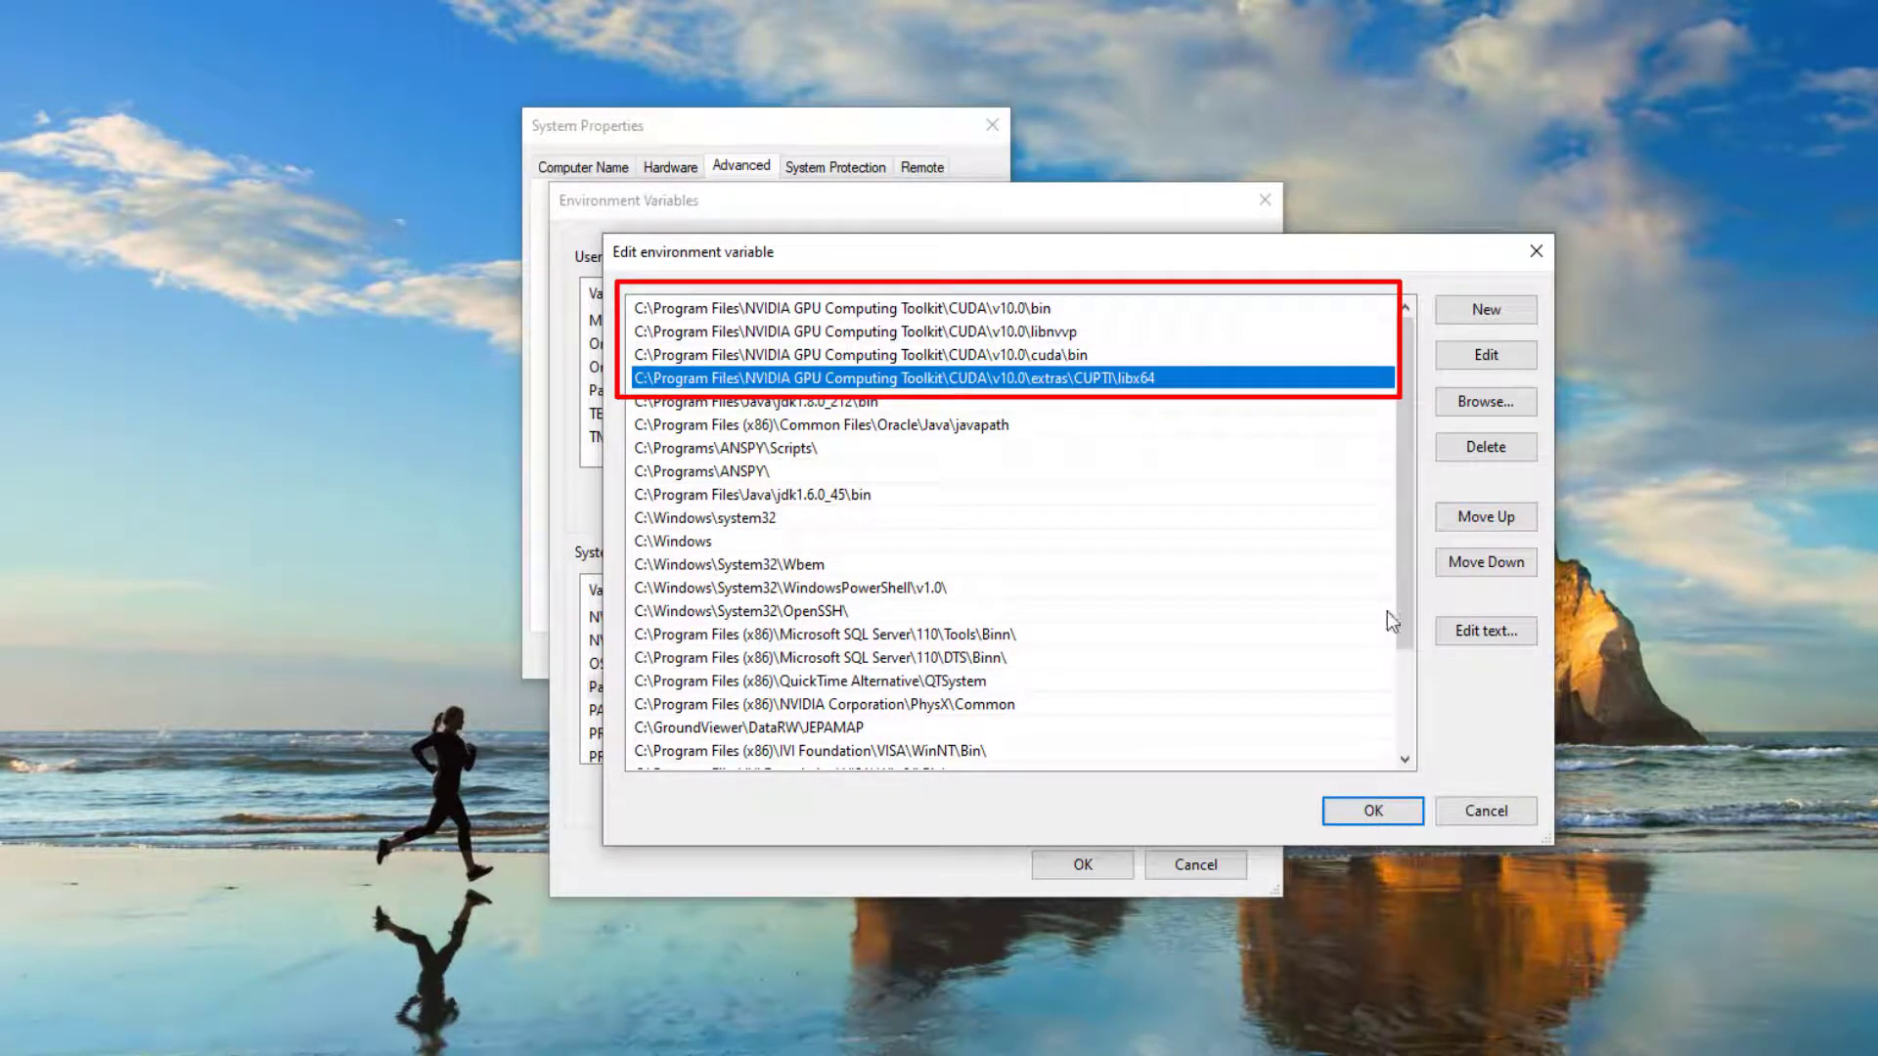
pyautogui.click(1370, 812)
pyautogui.click(1068, 866)
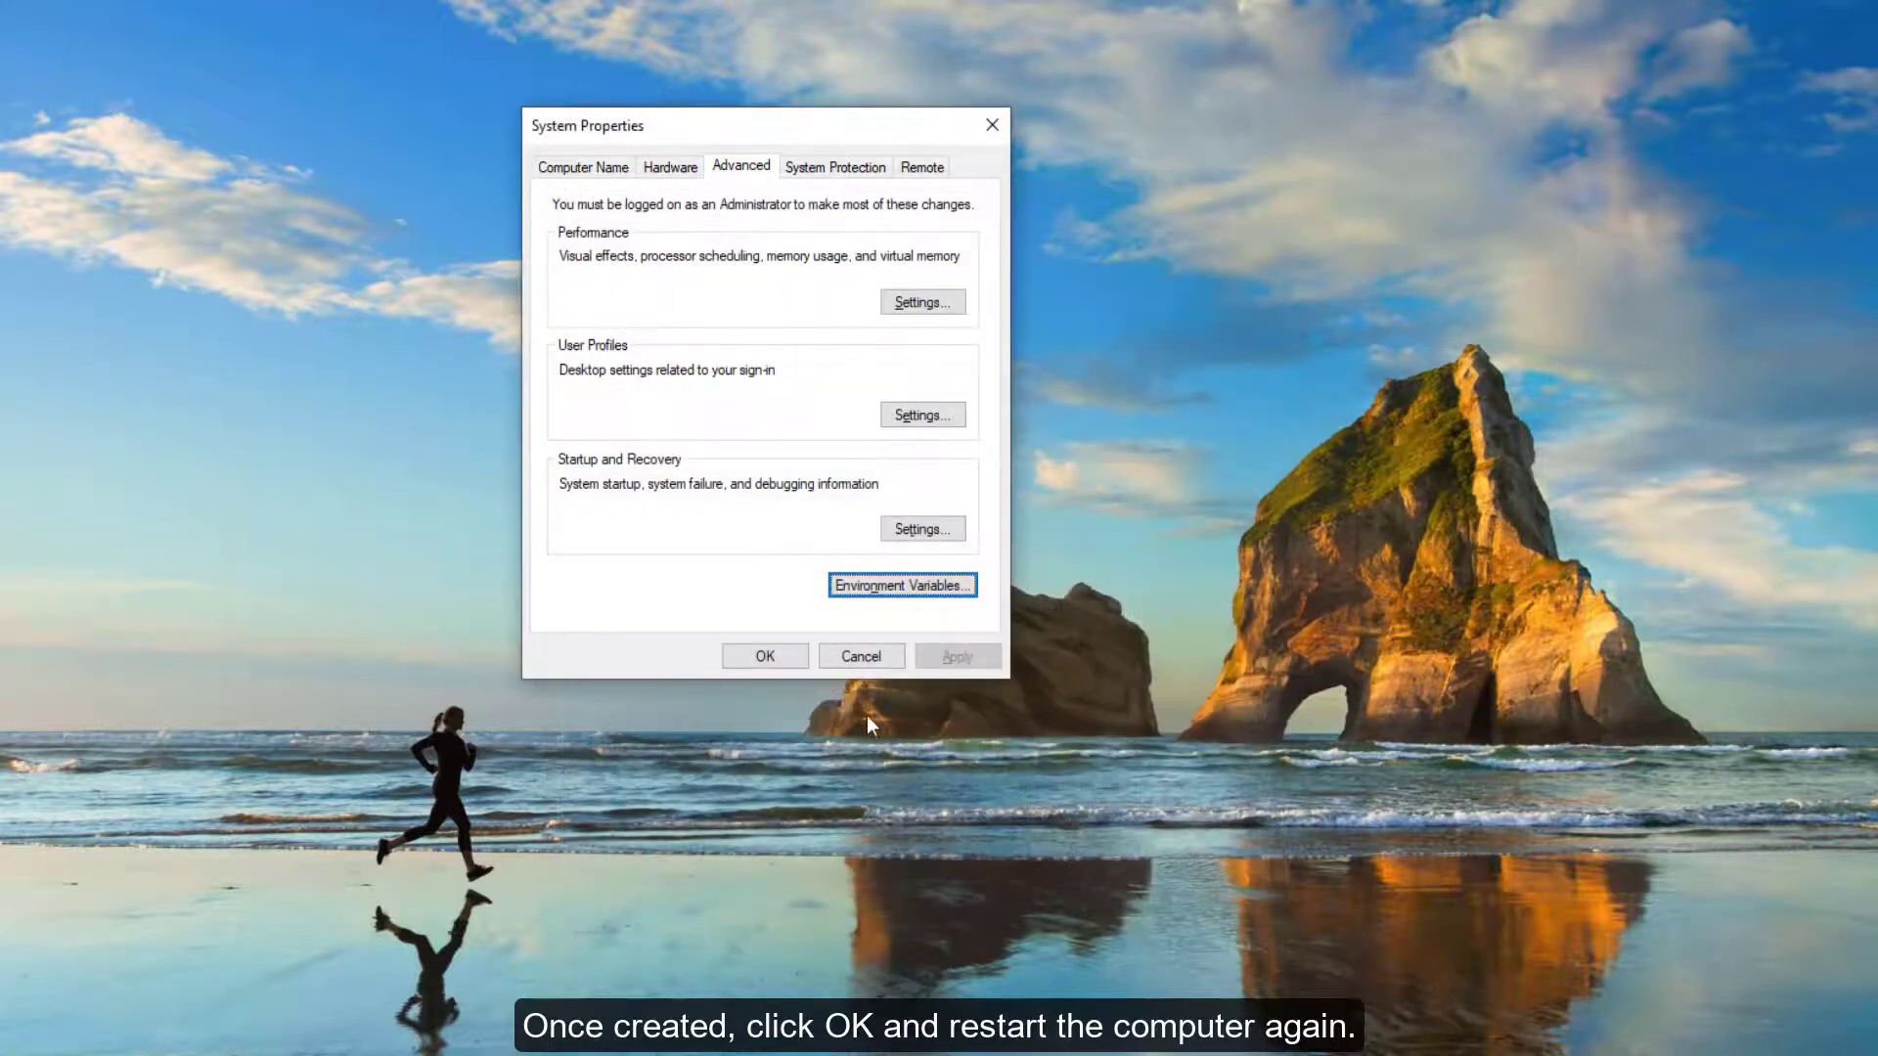
pyautogui.click(794, 662)
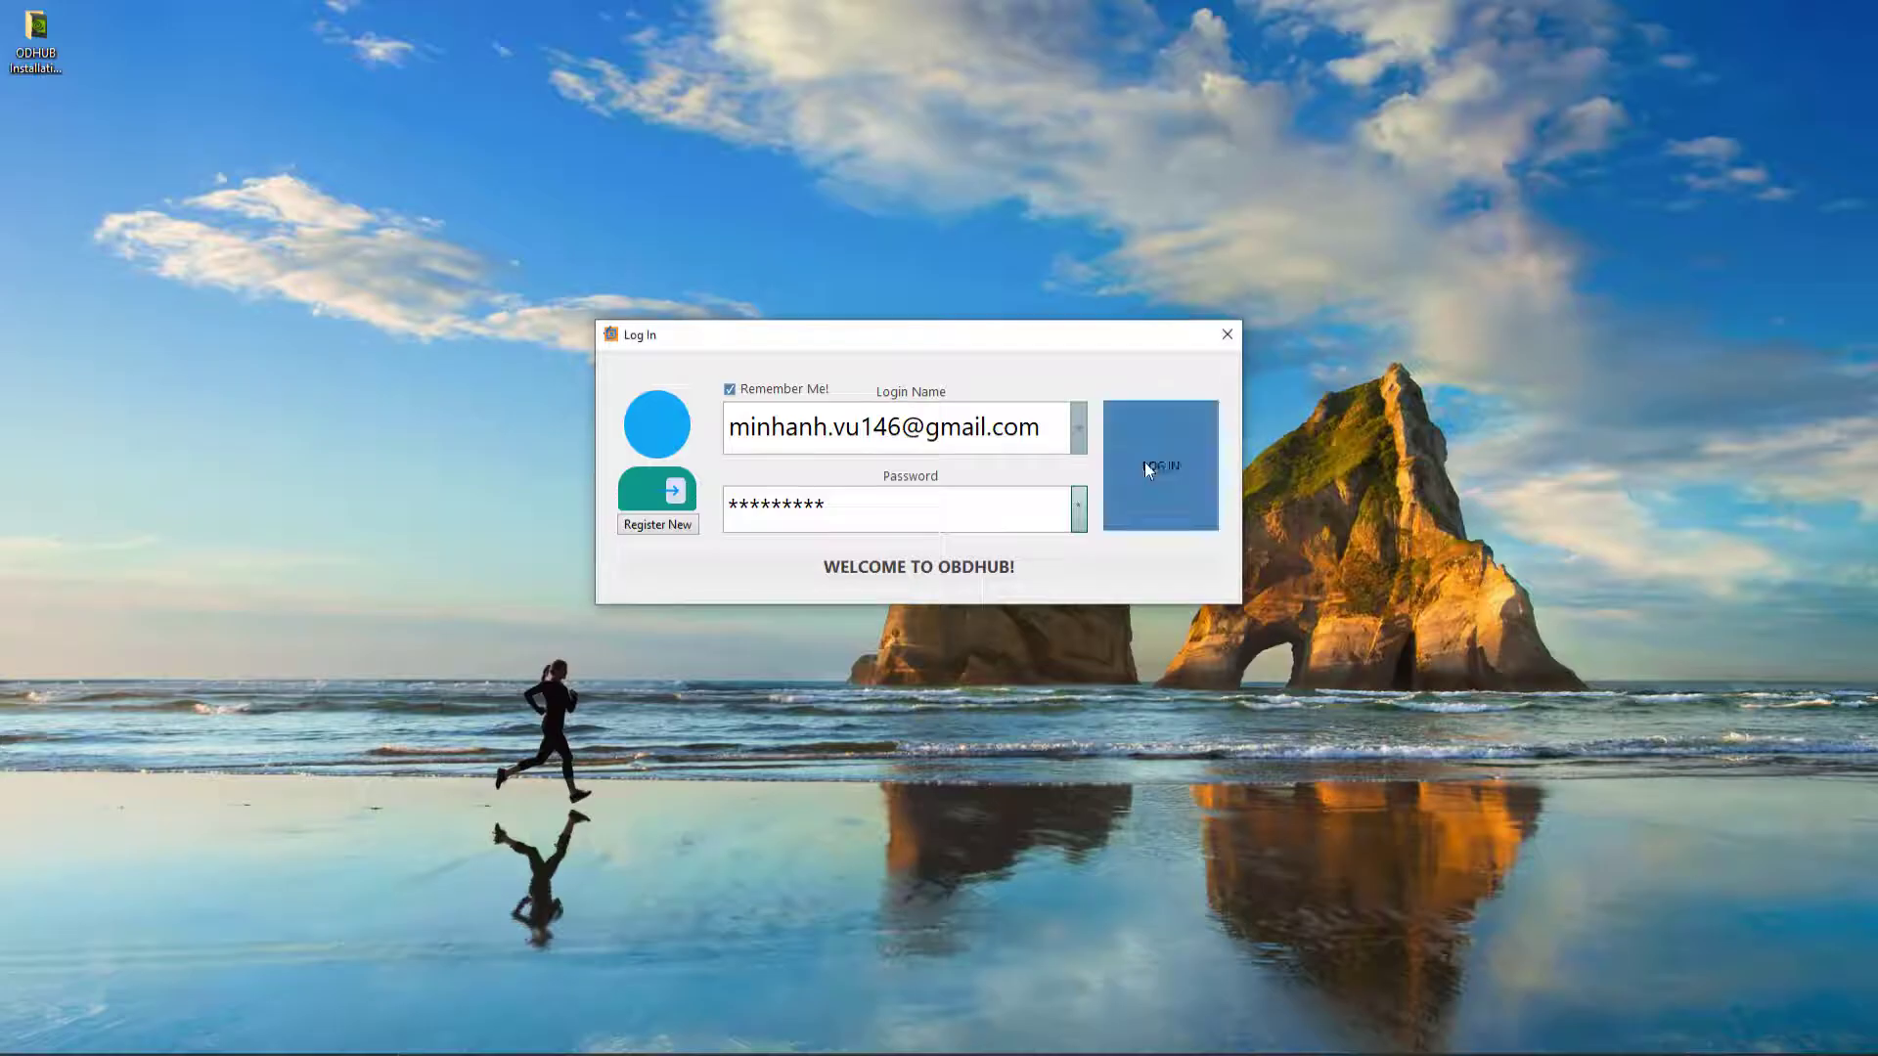
# - Download the ODHUB local engine and quit the program so the installation takes effect
pyautogui.click(1144, 462)
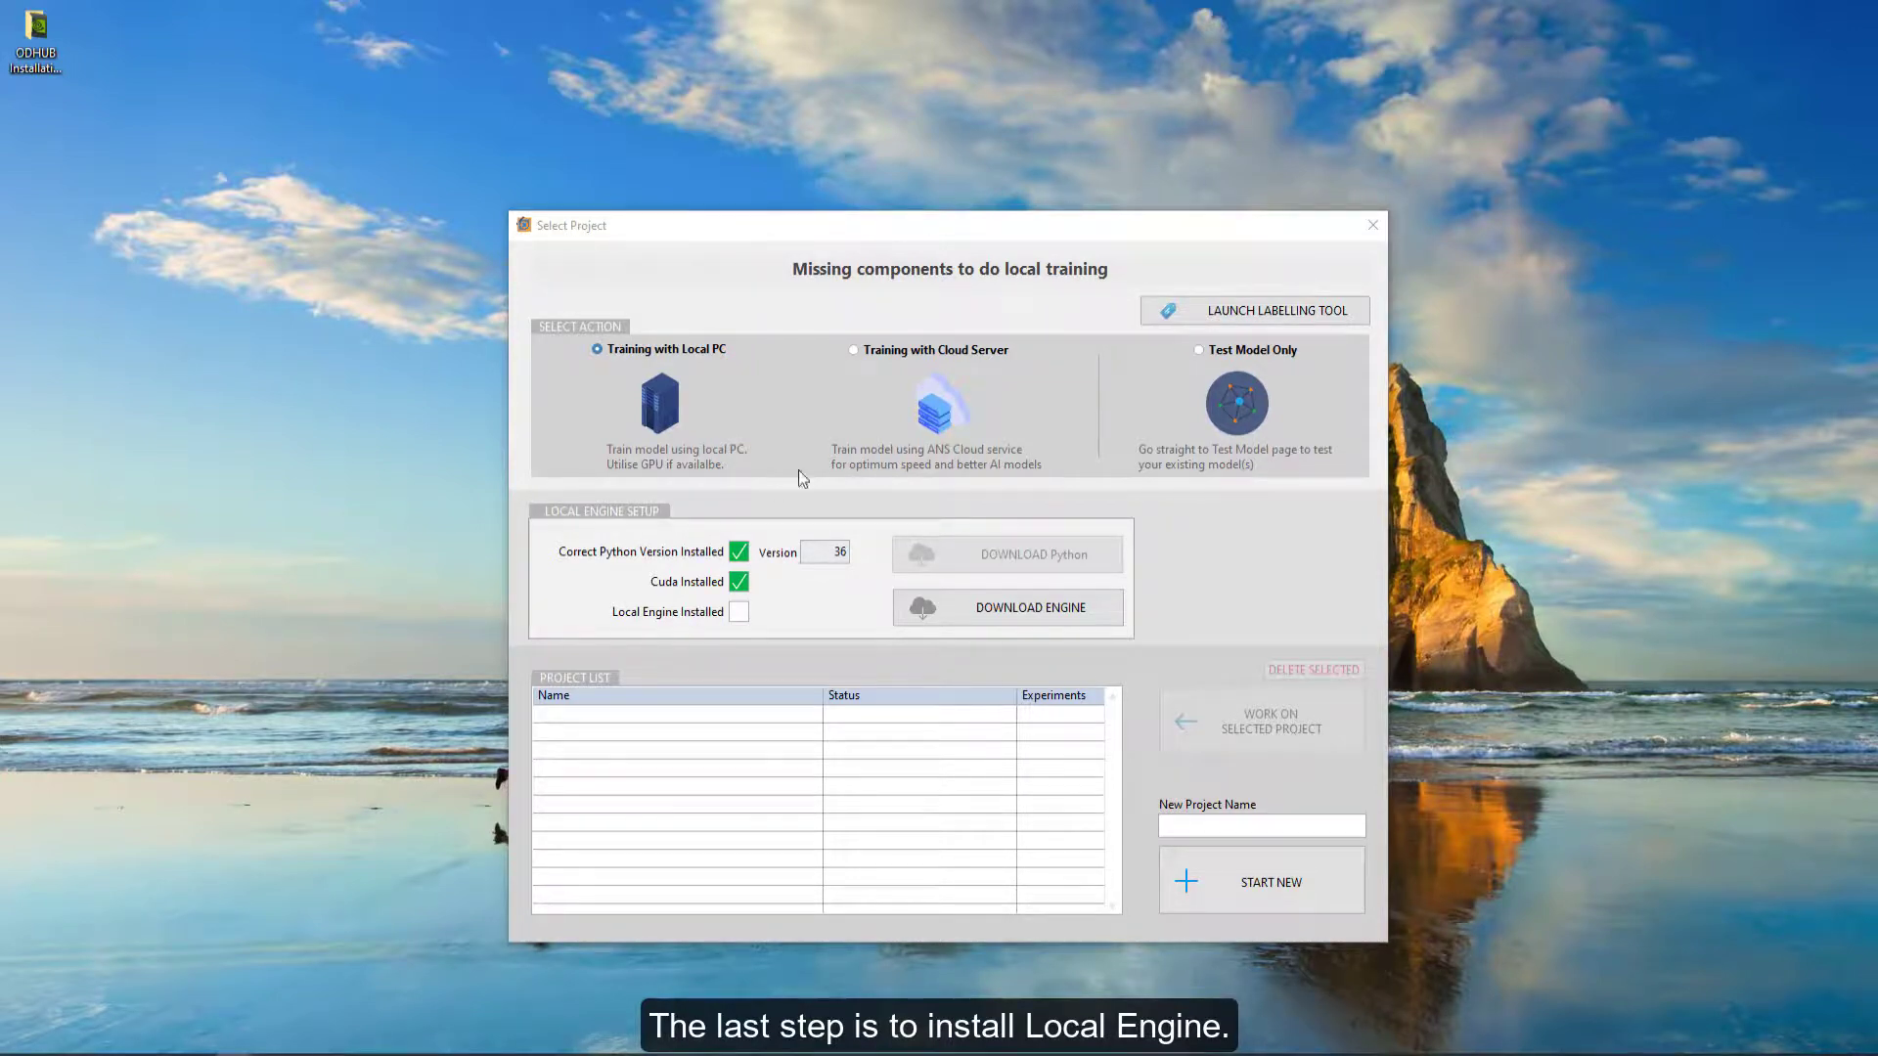
pyautogui.click(1008, 608)
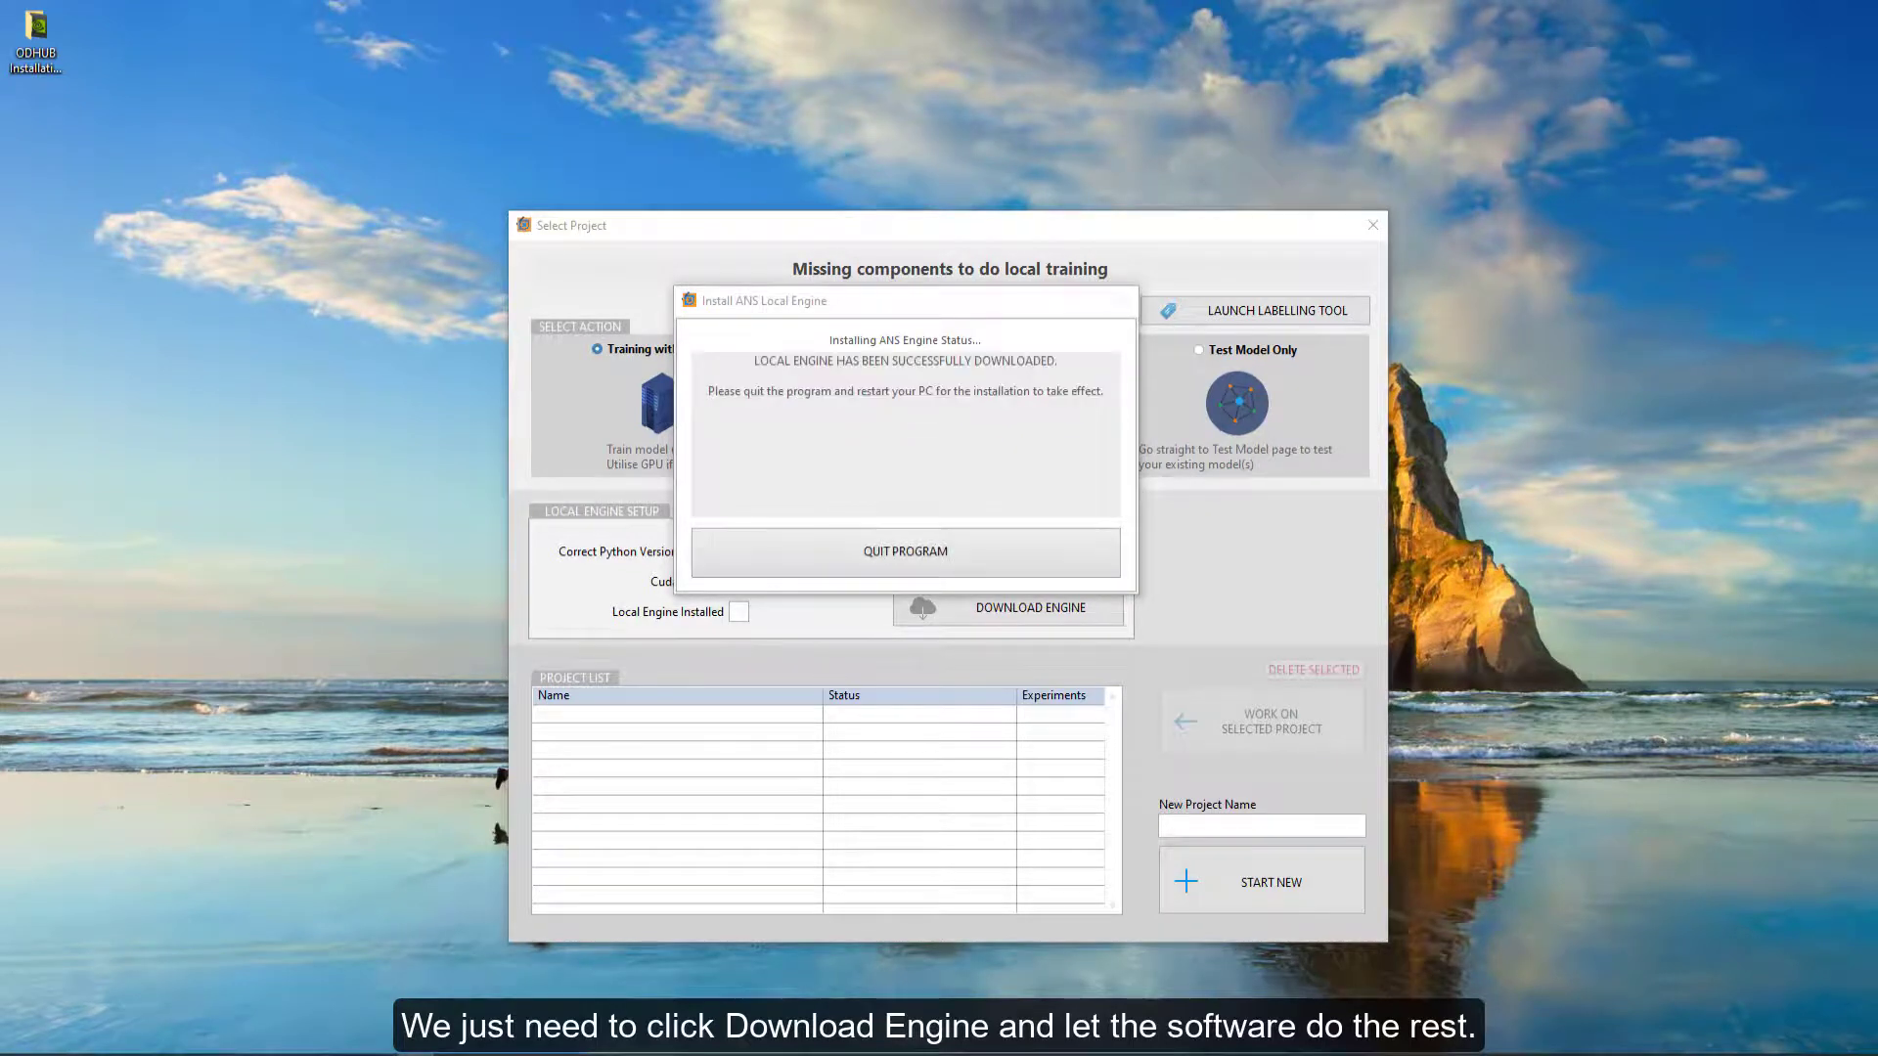
pyautogui.click(876, 555)
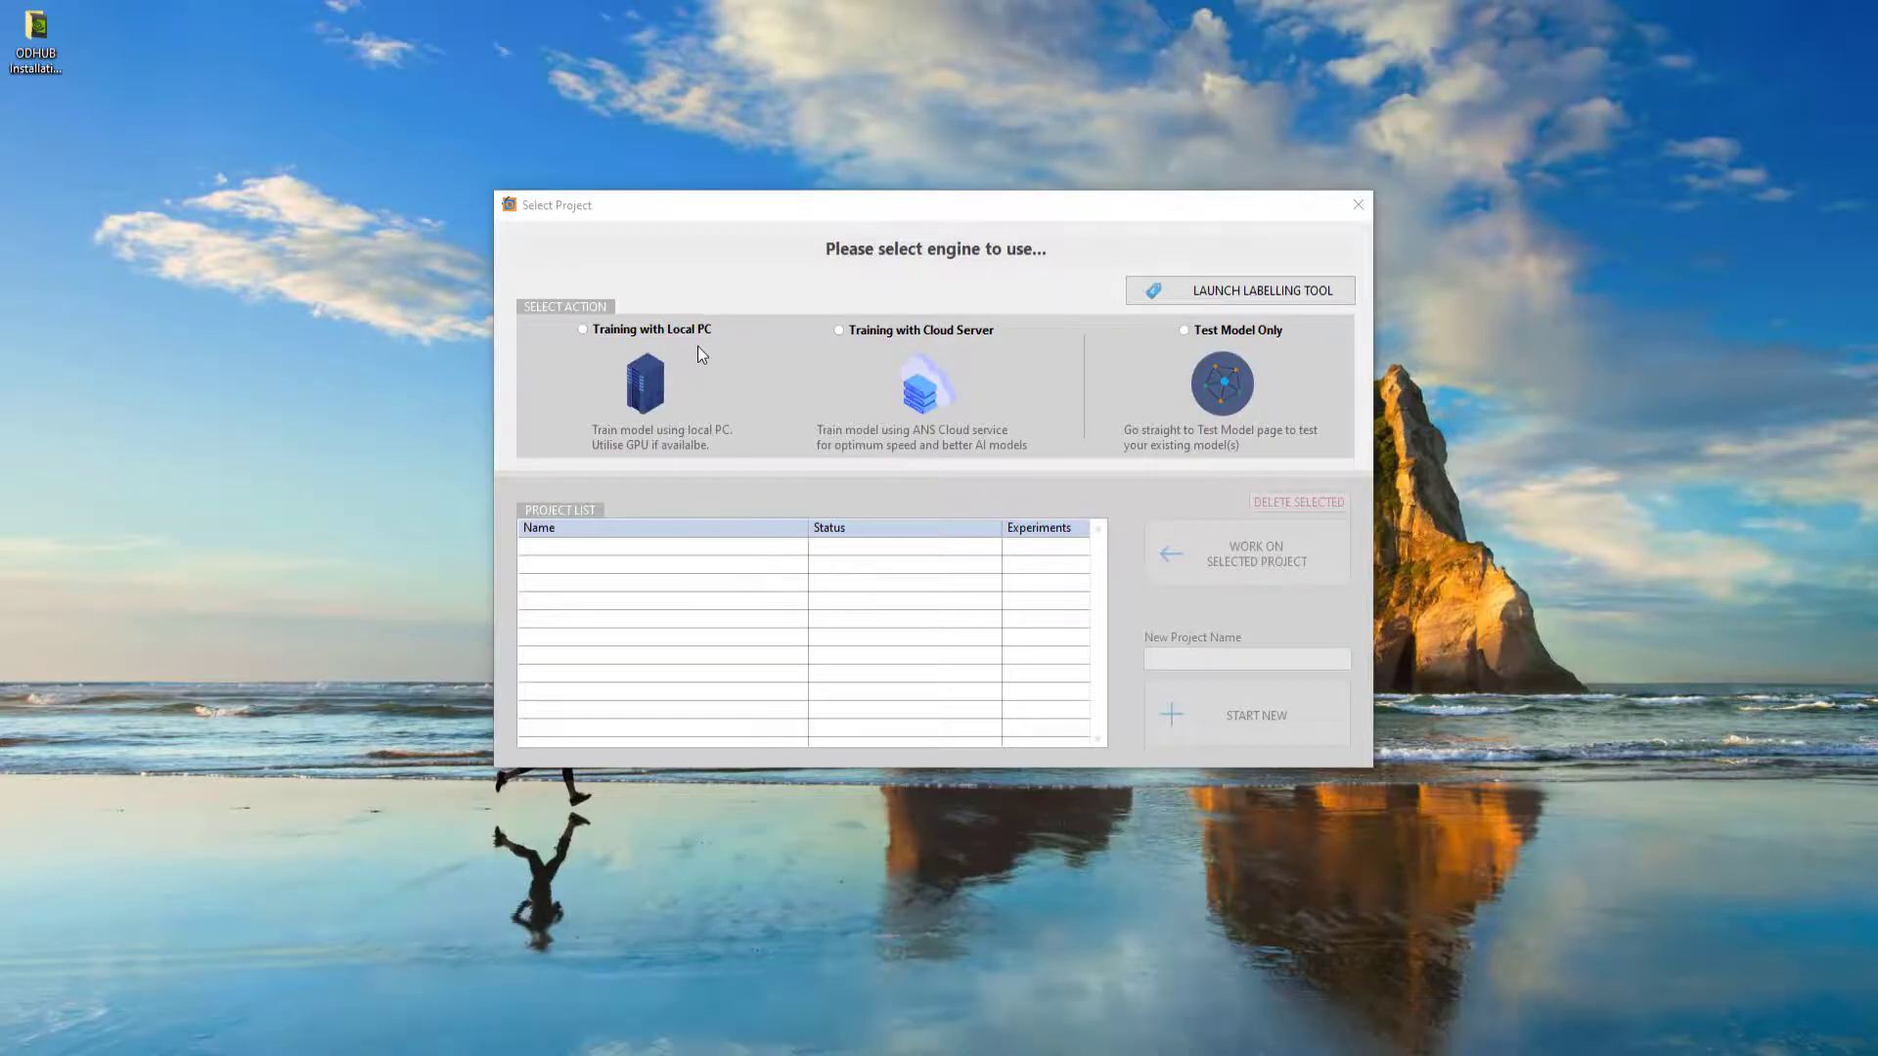
# - Select Training with Local PC in the reopened project selector
pyautogui.click(677, 330)
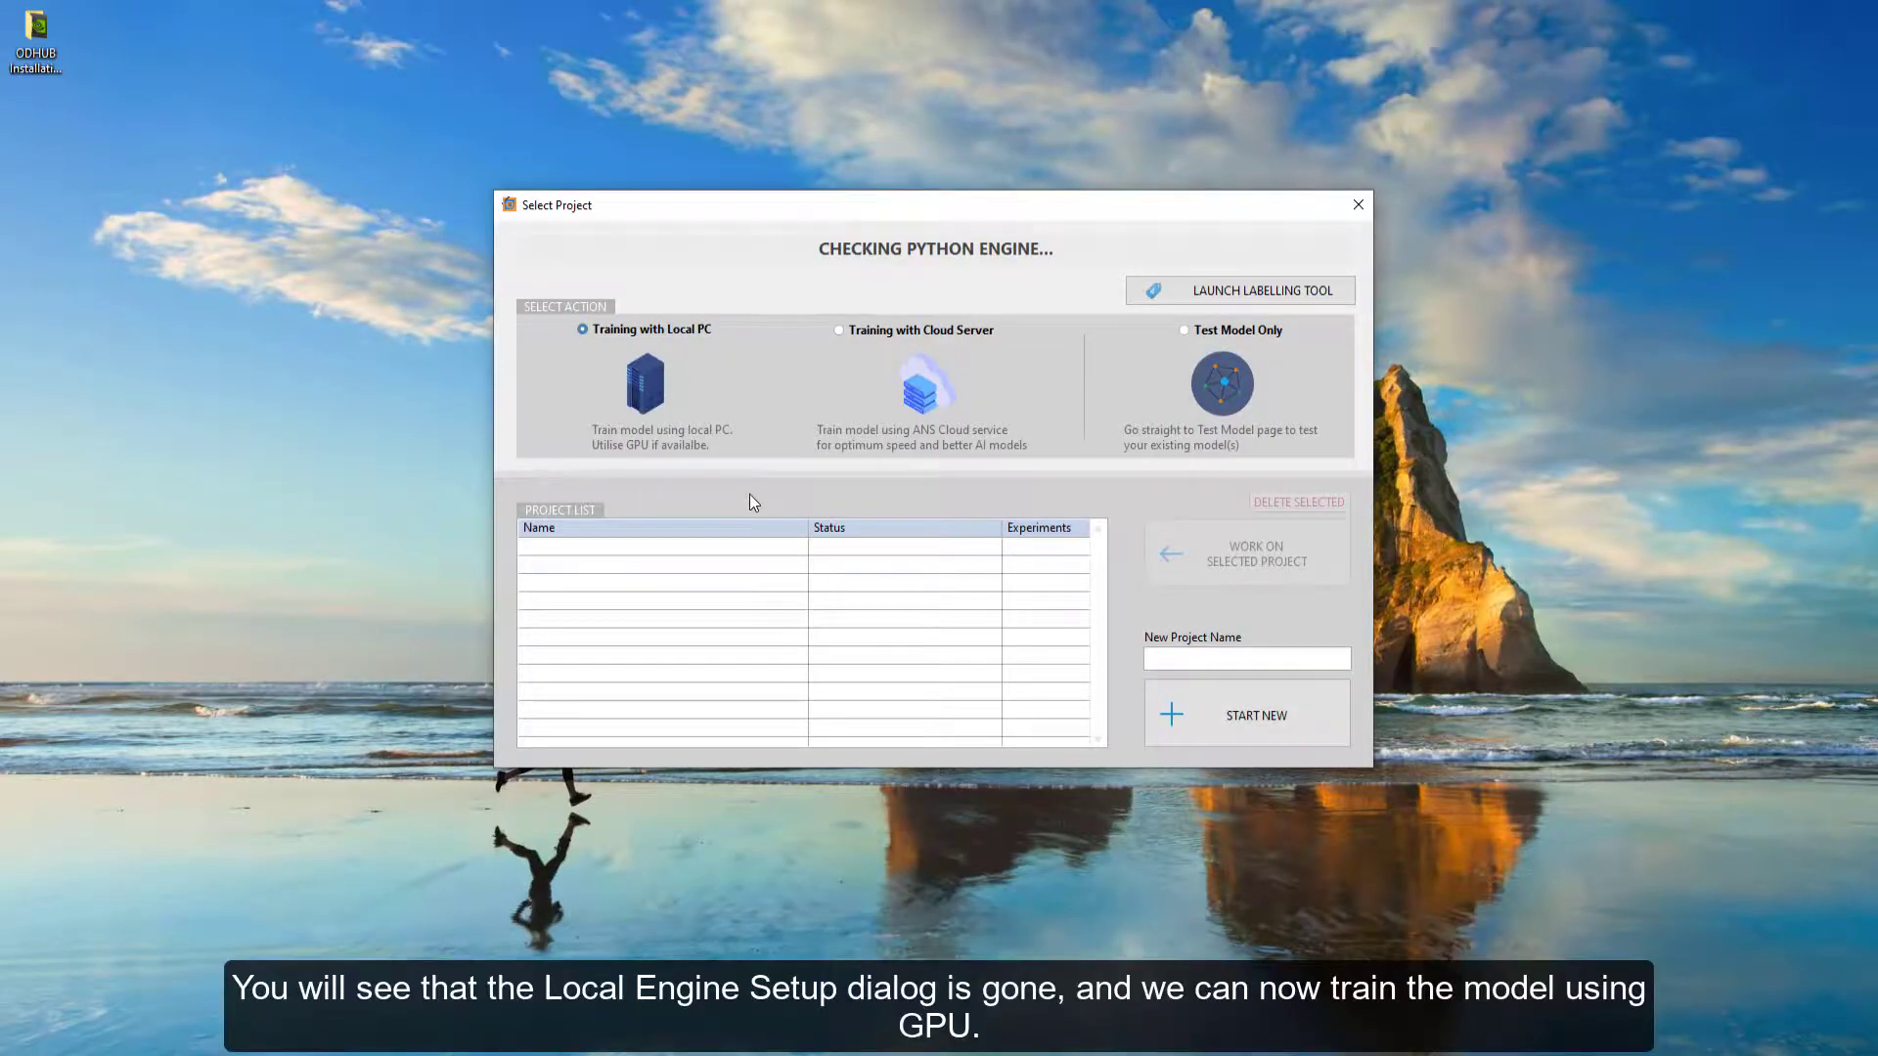